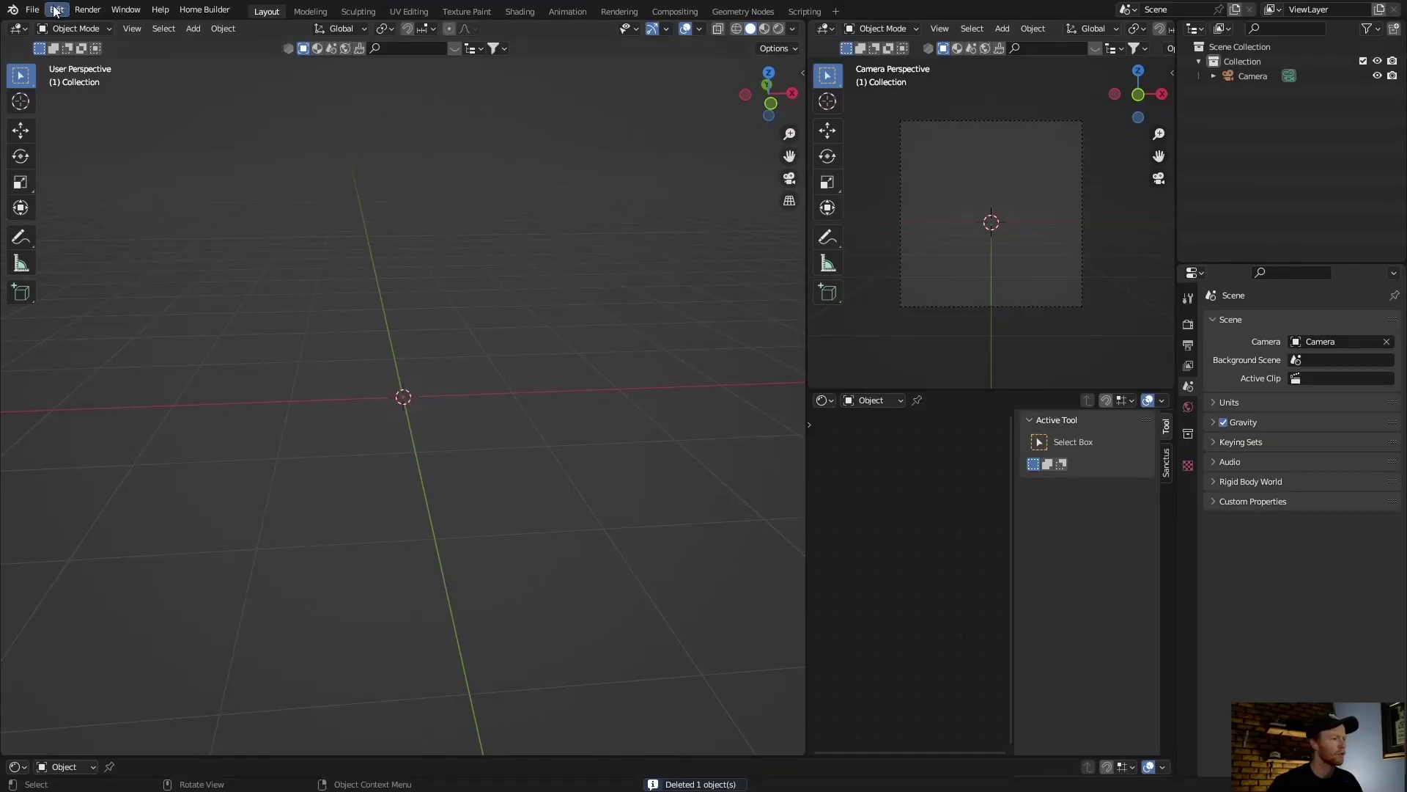
- In Preferences > Add-ons, filter by 'node' and check that Node Wrangler is enabled
left_click(56, 10)
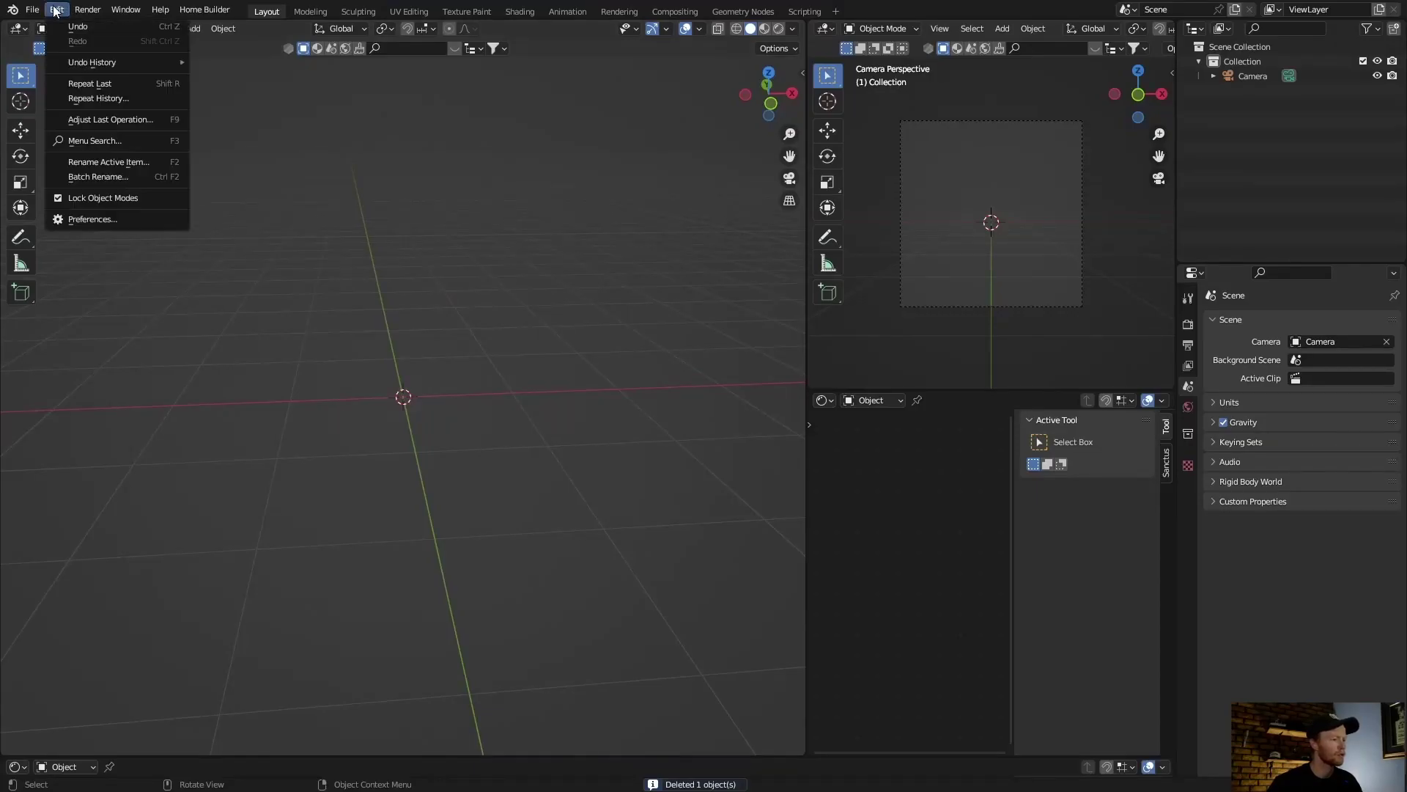
left_click(86, 219)
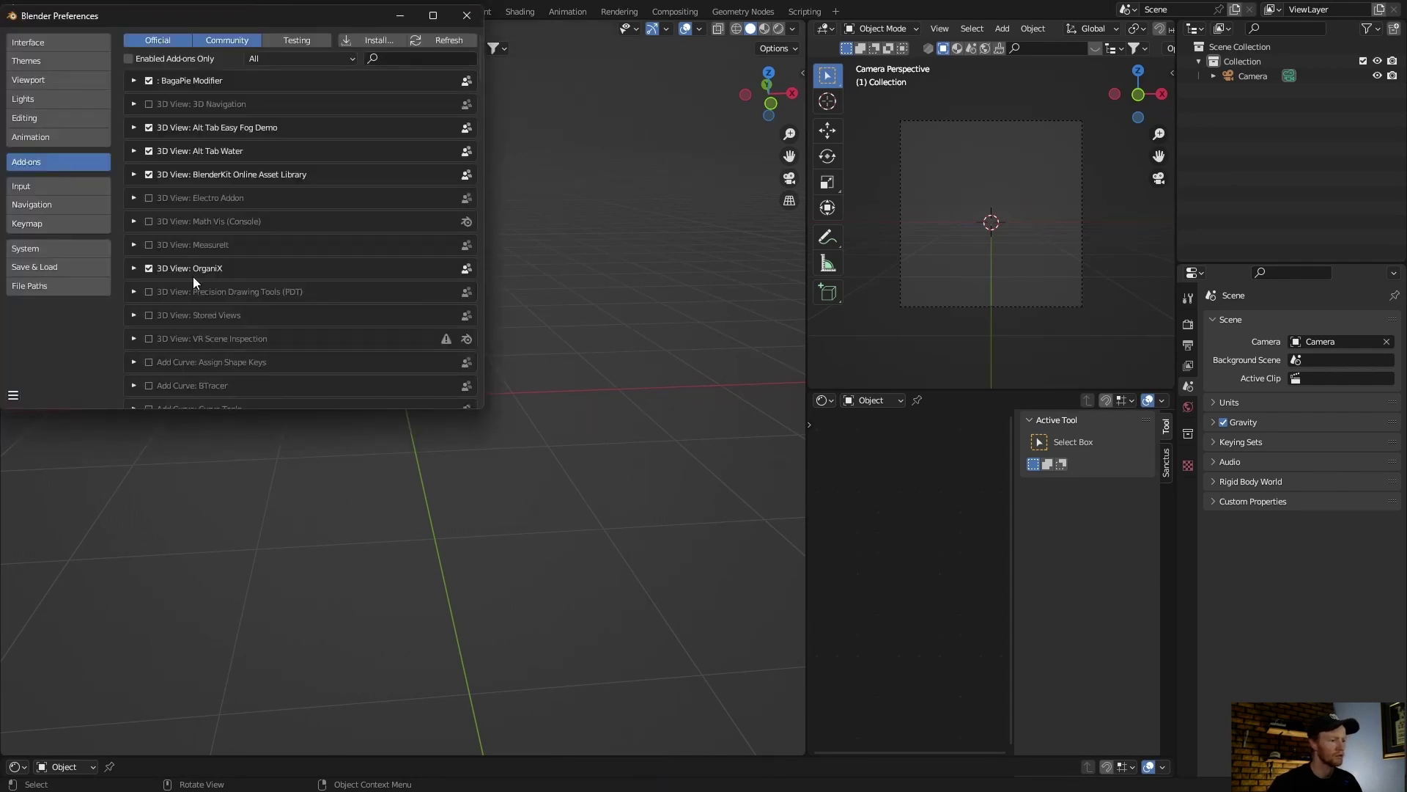
scroll(192, 293, "down", 10)
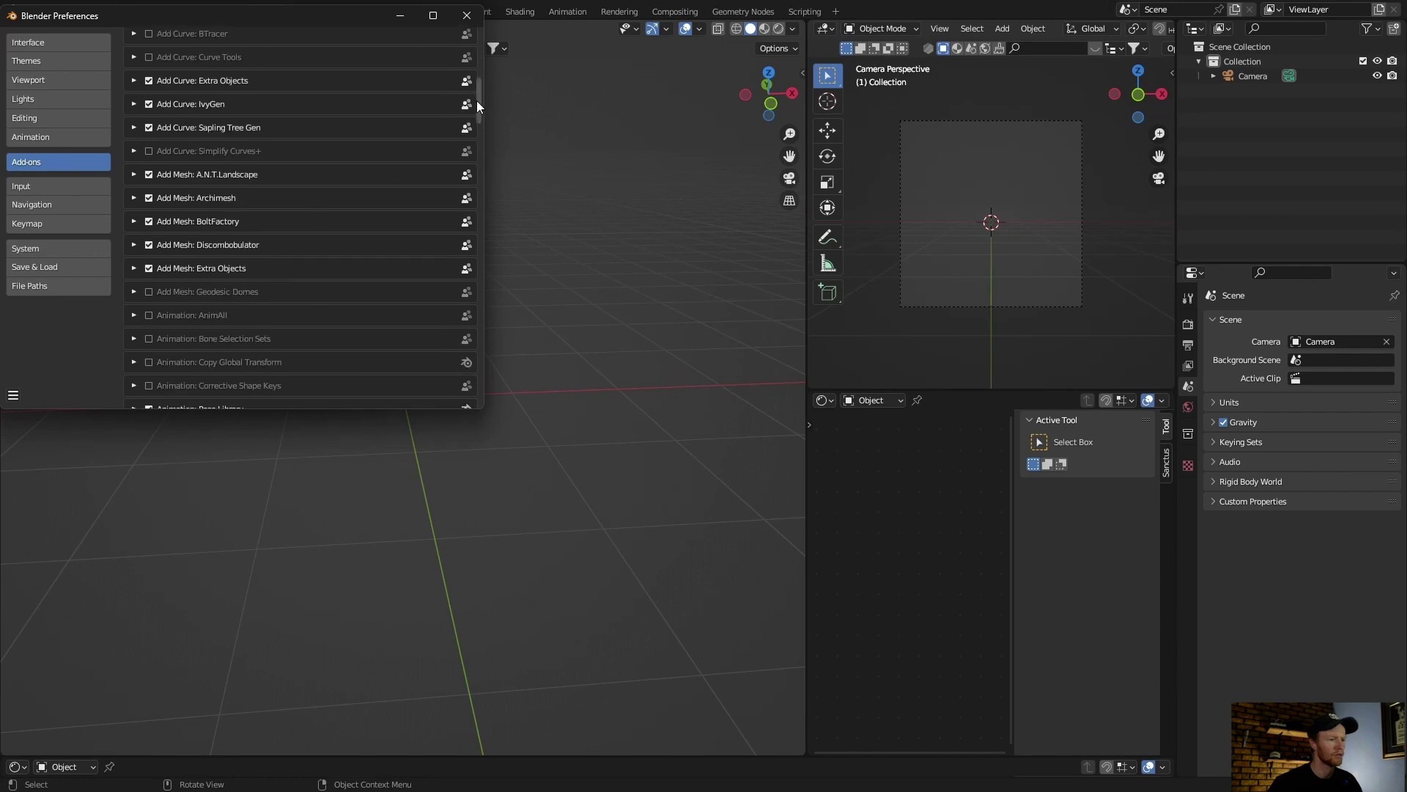
left_click_drag(477, 99, 473, 44)
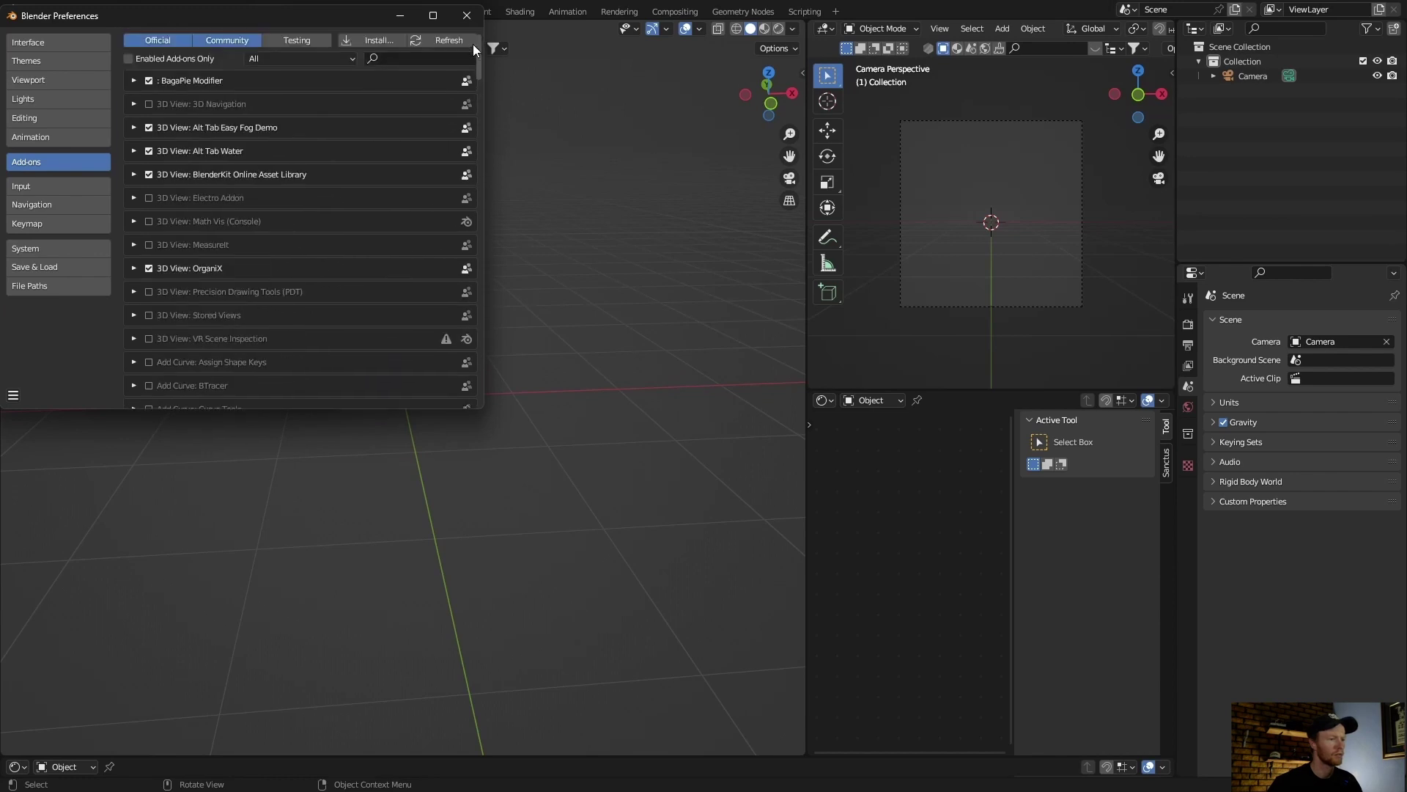
left_click(397, 57)
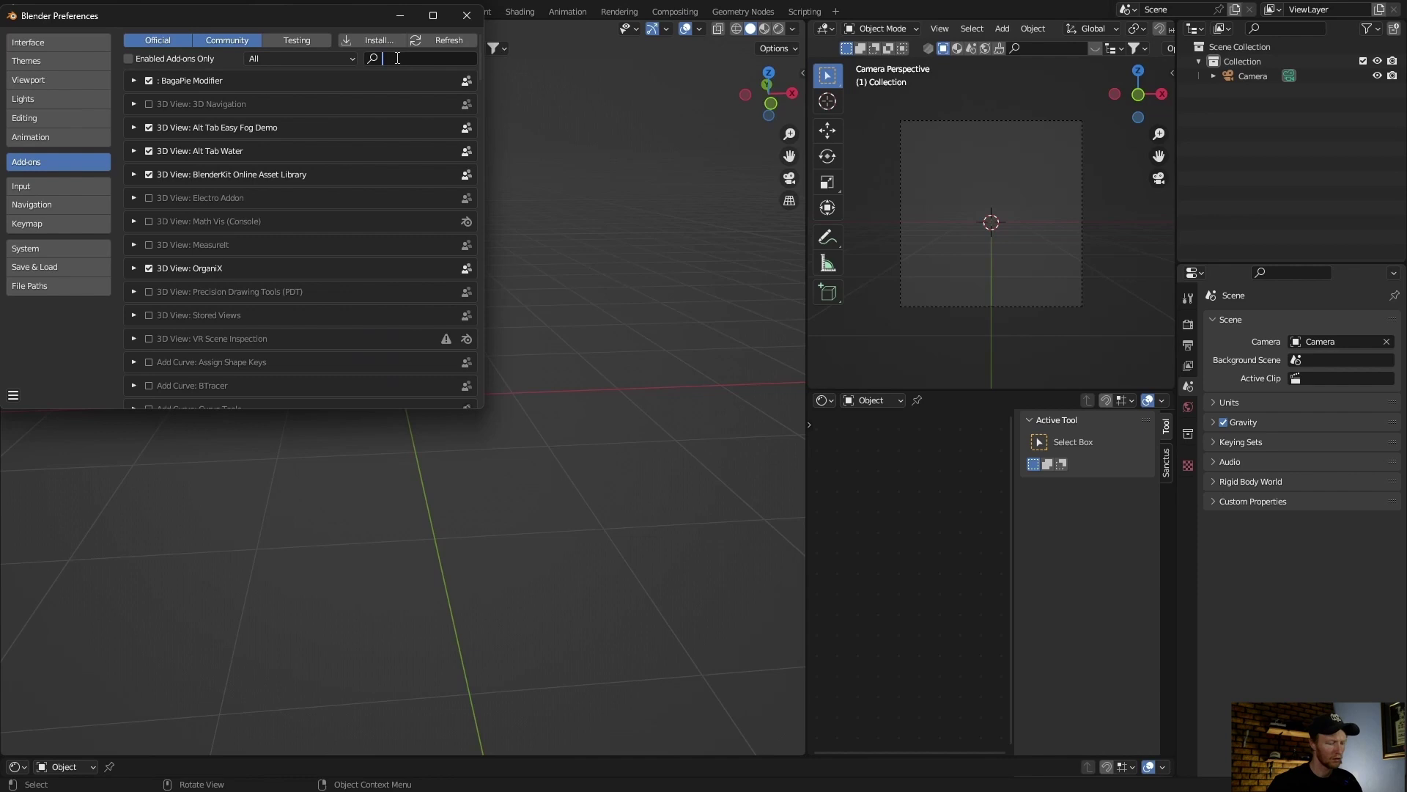
type("node")
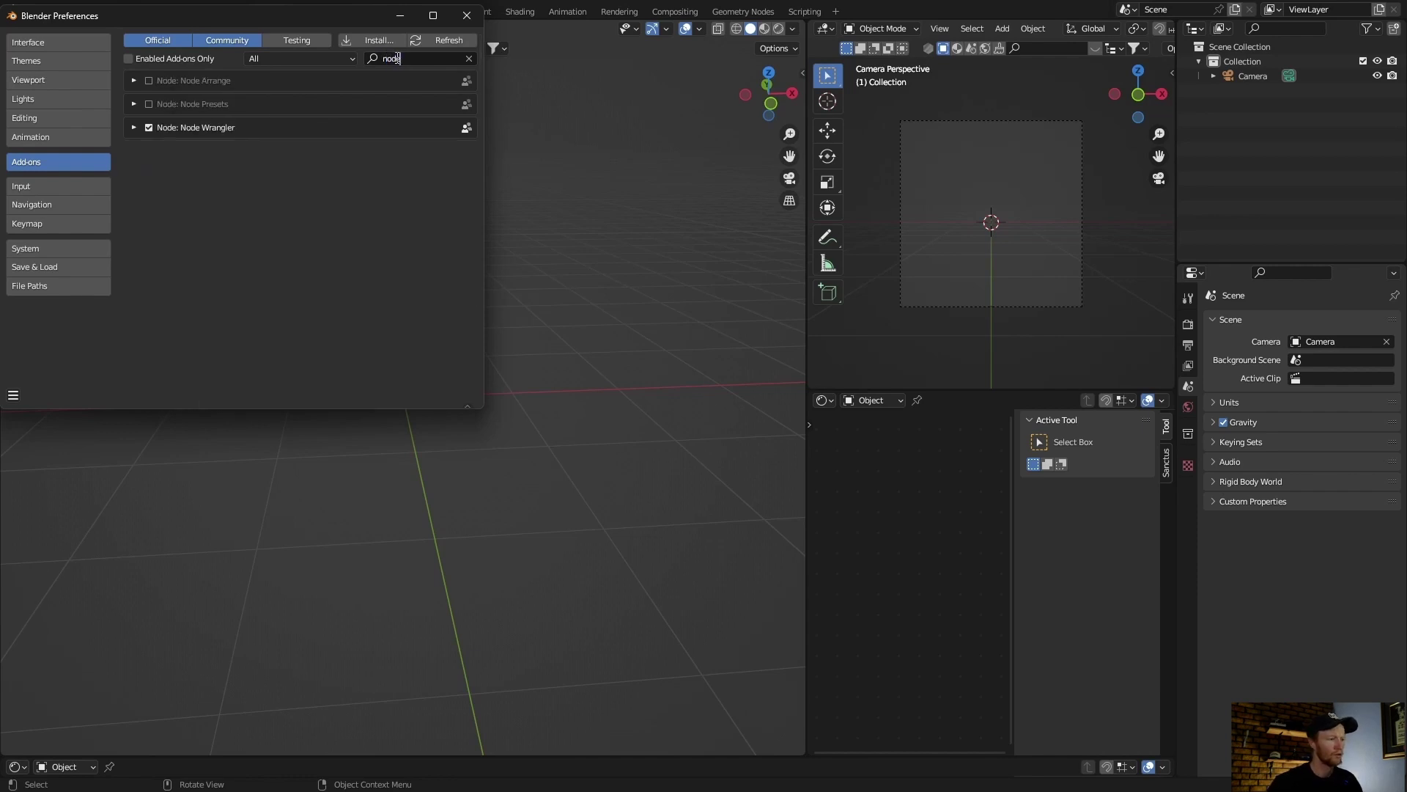
left_click(134, 128)
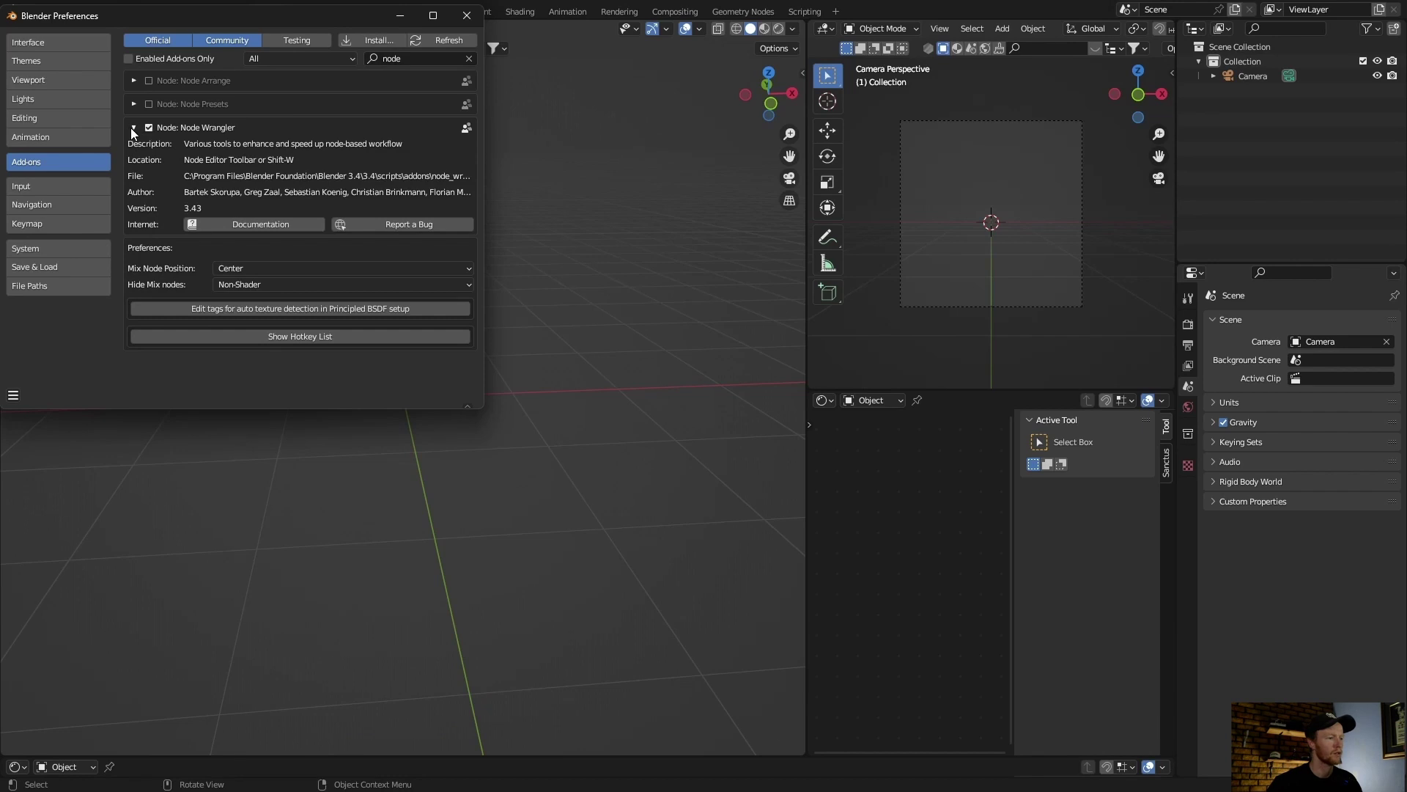
left_click(133, 129)
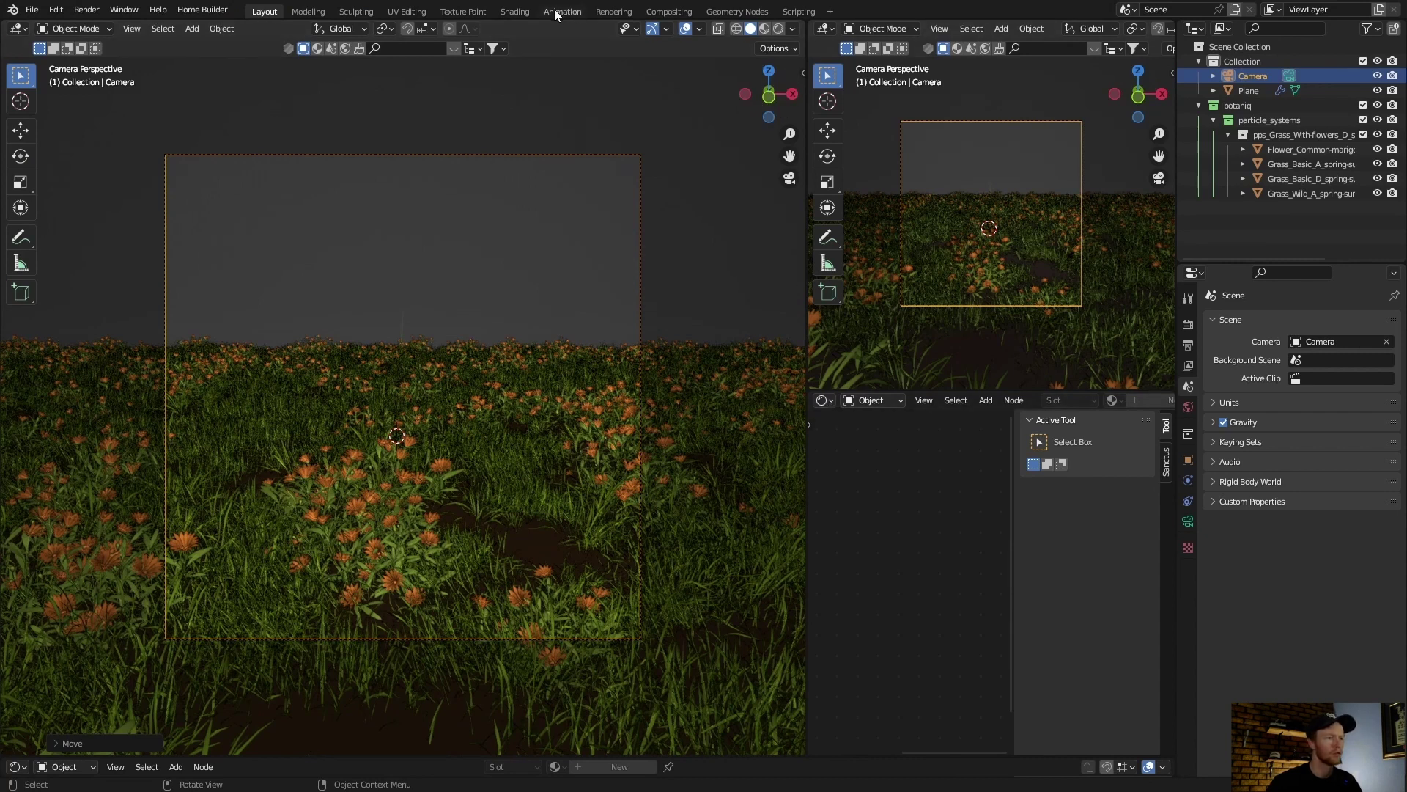
- In the Shading workspace, use camera view with solid shading and show World nodes
left_click(520, 10)
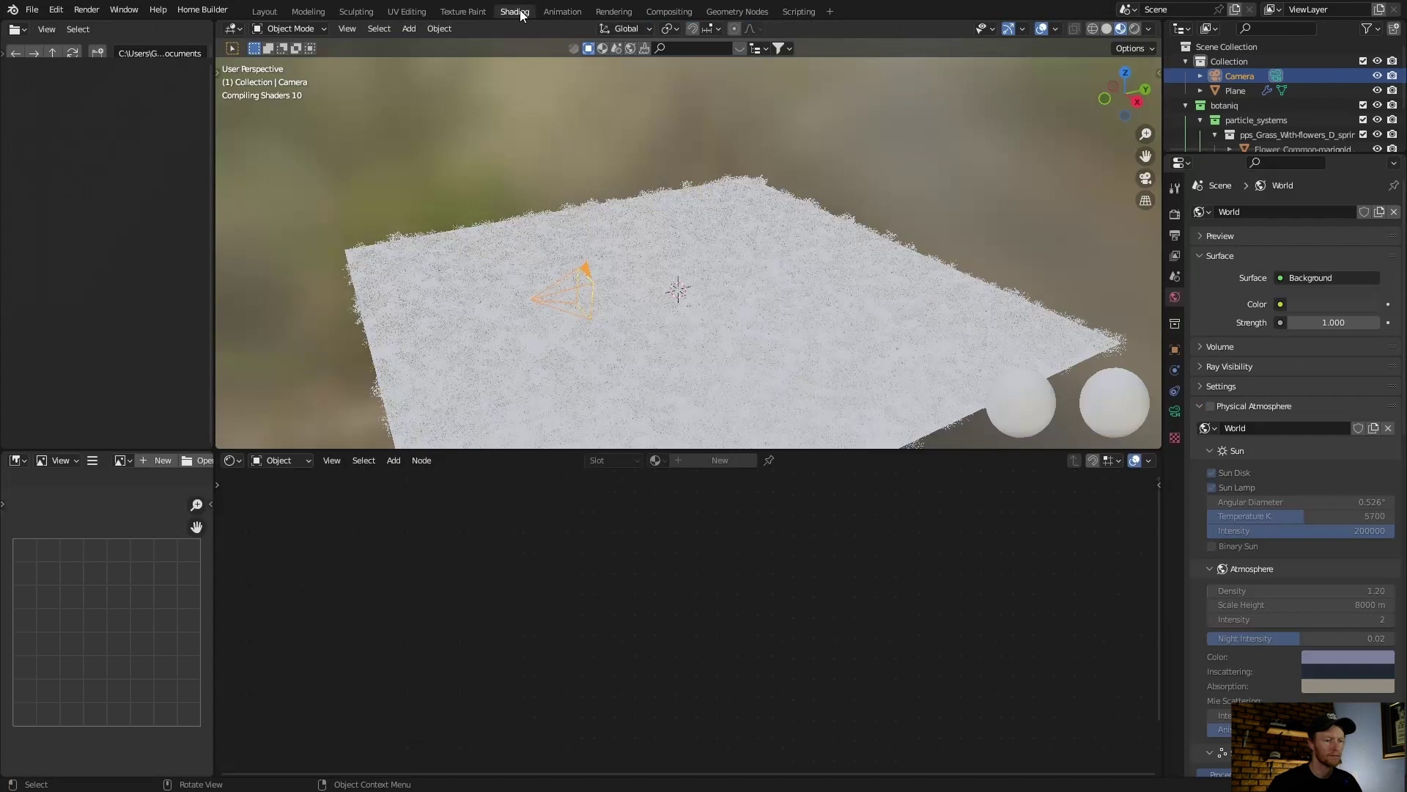
left_click(1142, 175)
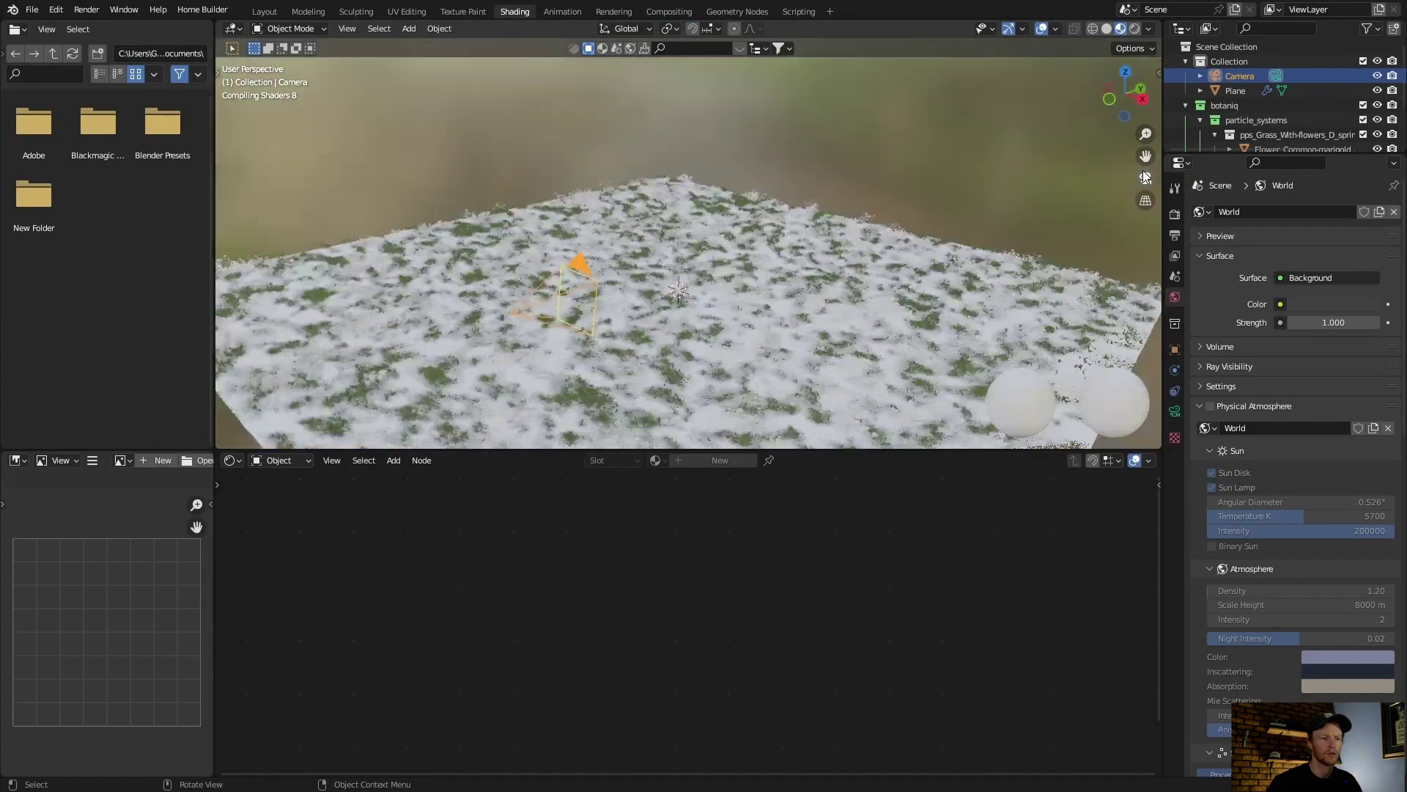
left_click(1107, 29)
scroll(757, 273, "down", 3)
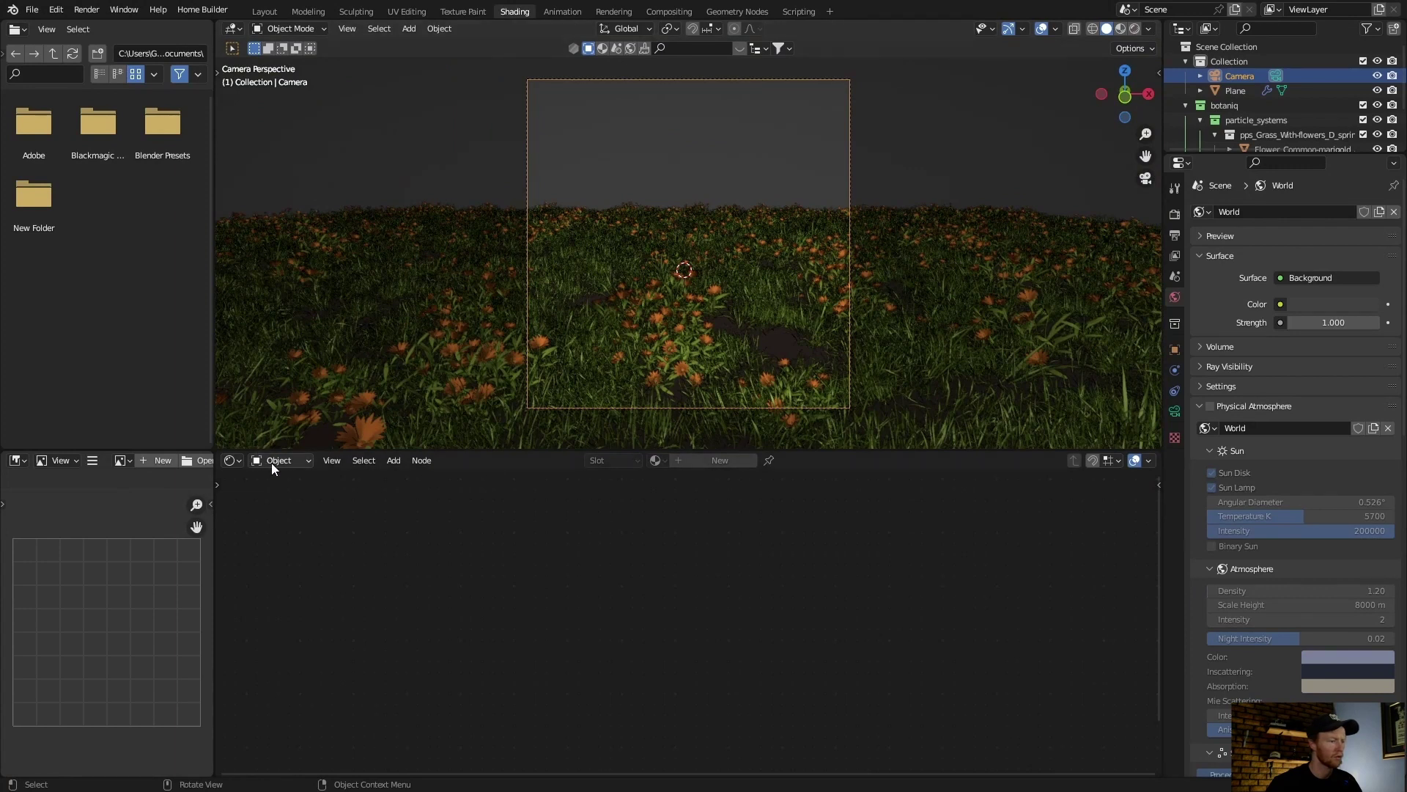
left_click(276, 460)
left_click(280, 491)
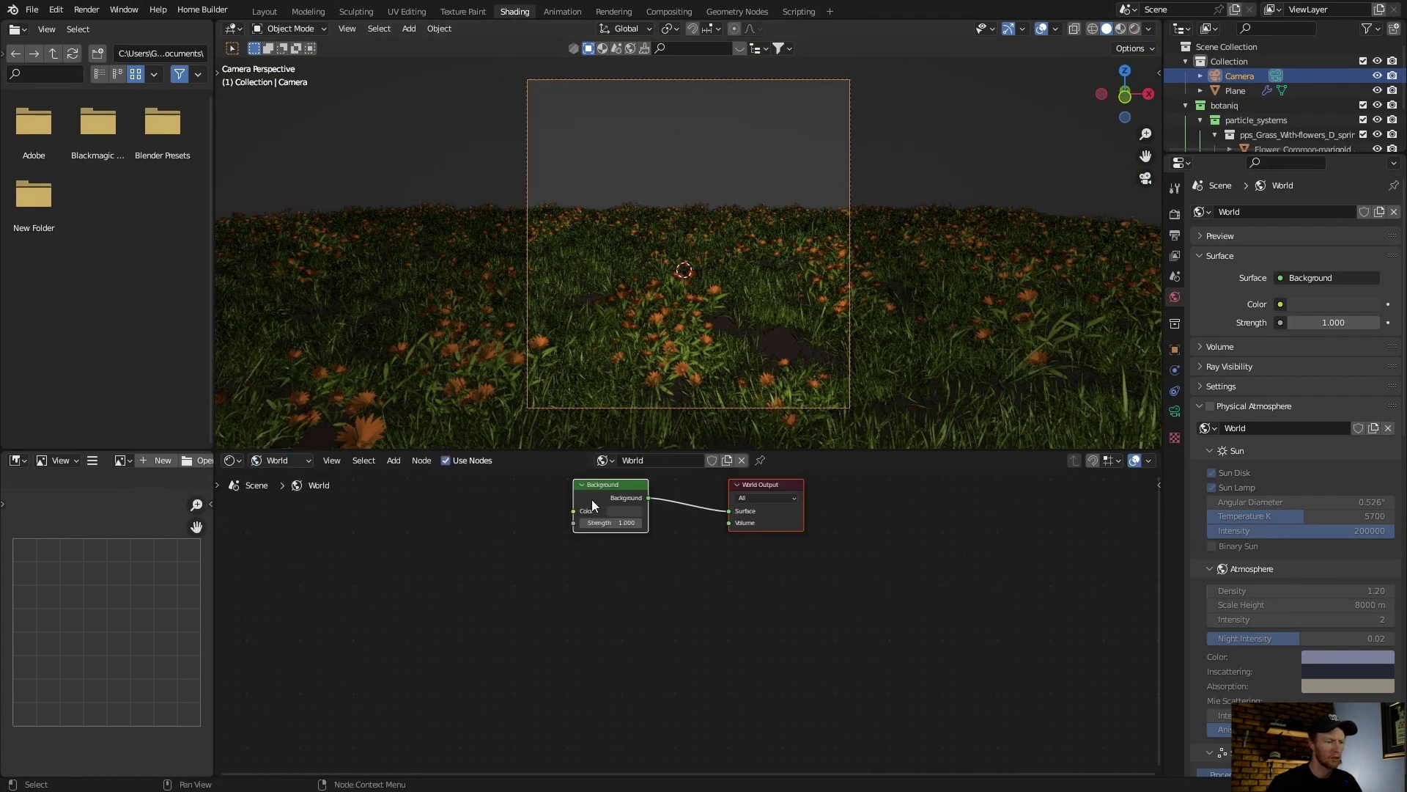
key("Home")
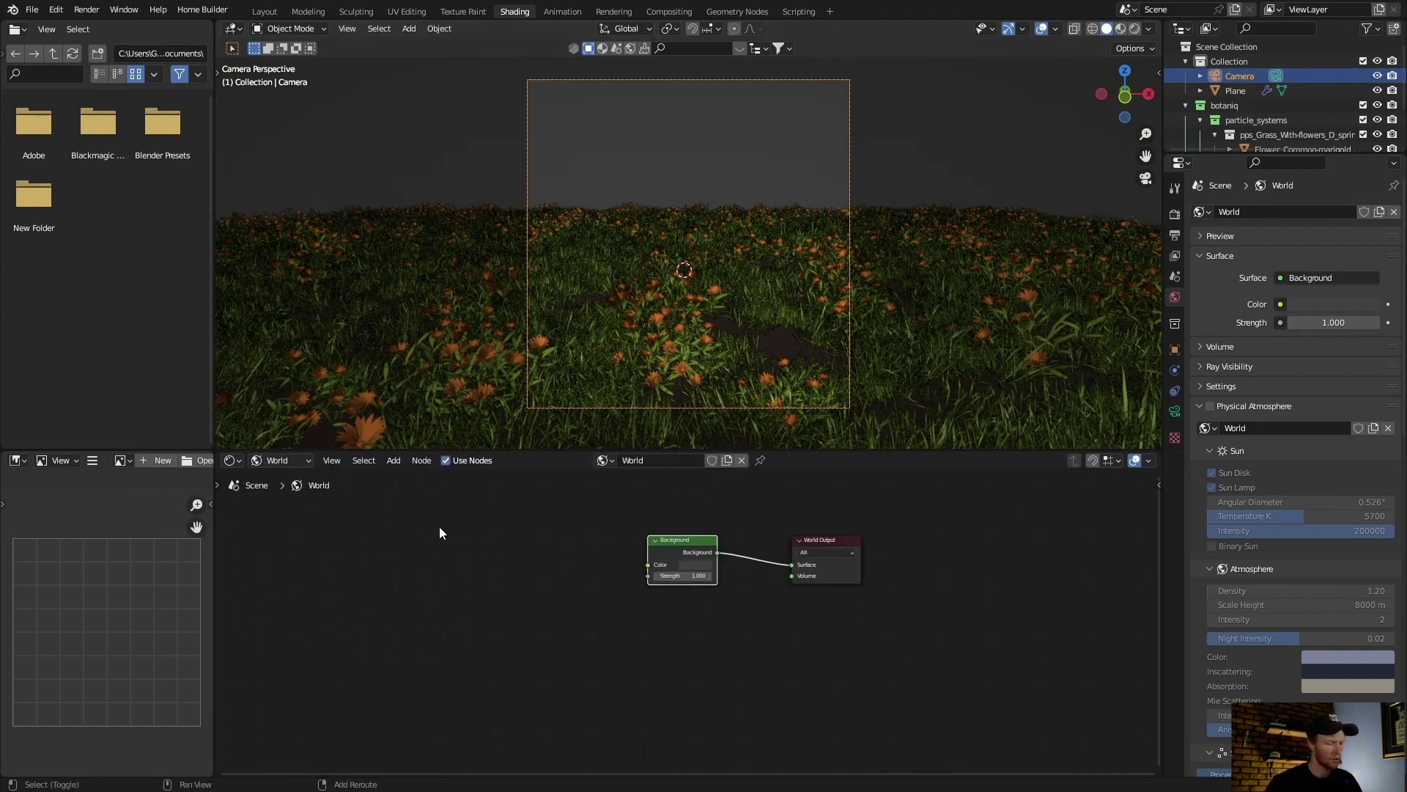
- Add an Environment Texture node and link its Color into the Background Color
key("shift+a")
type("en")
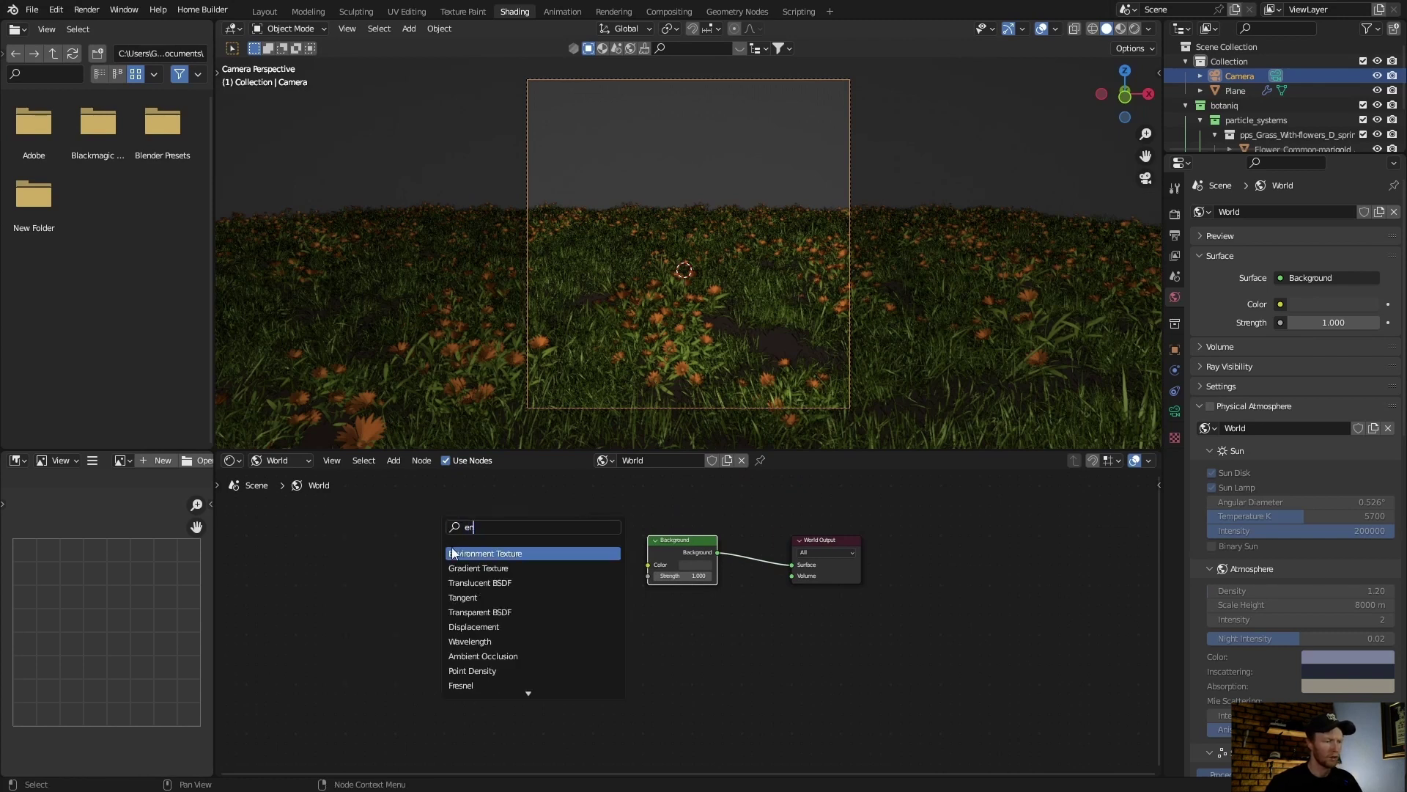
key("Return")
left_click(485, 545)
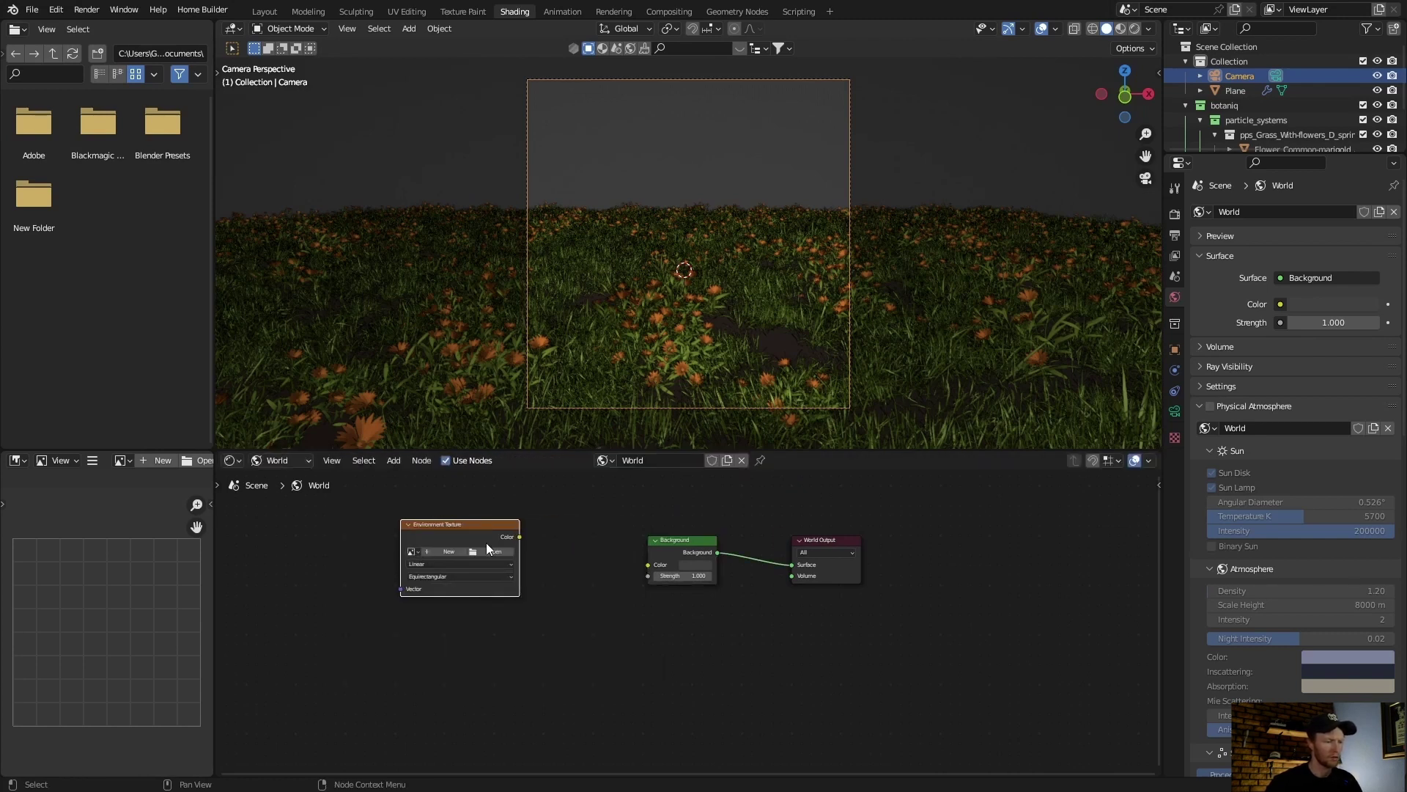
left_click_drag(520, 537, 629, 554)
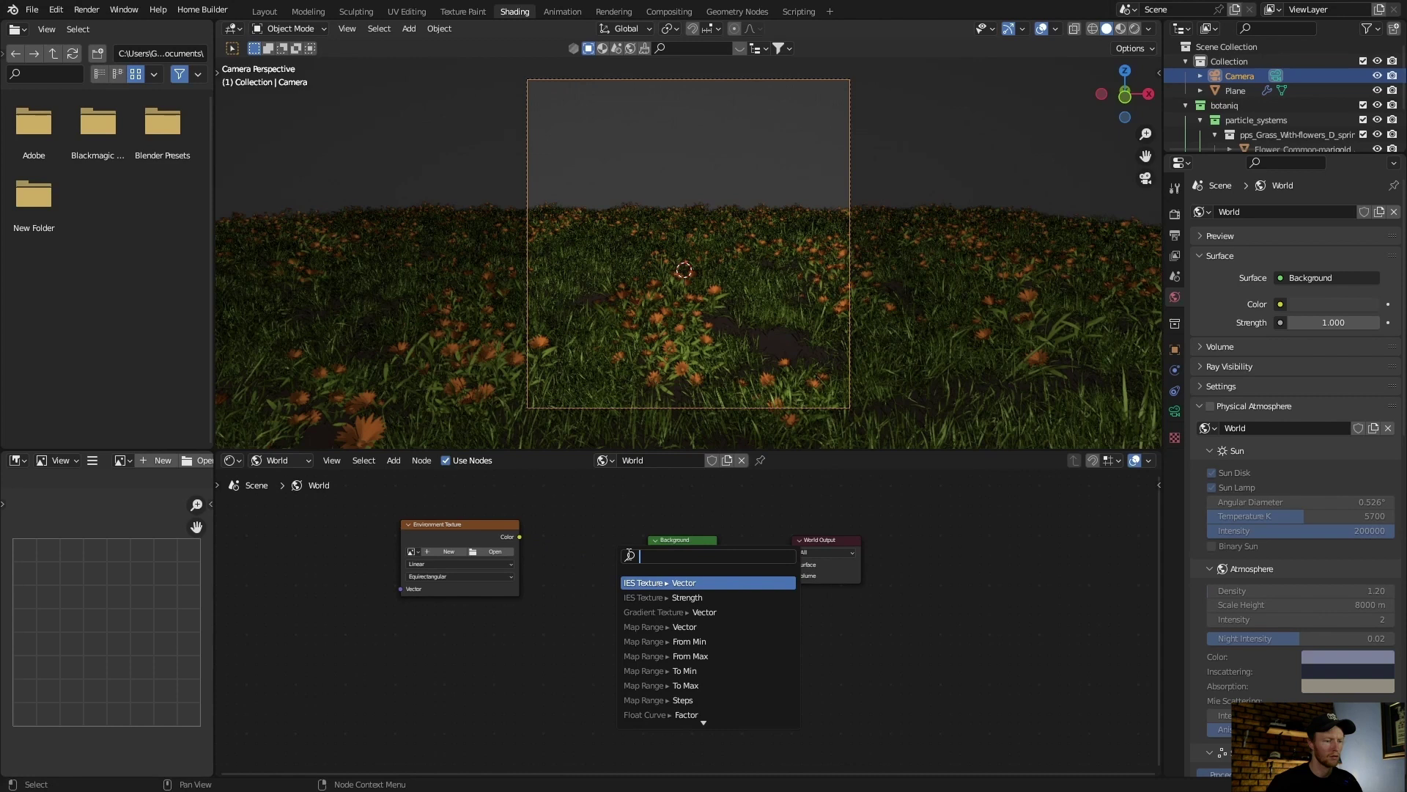
key("Escape")
left_click_drag(520, 538, 648, 565)
- Load the cloudy-sky .exr HDRI into the Environment Texture and orbit out of camera view
left_click(492, 551)
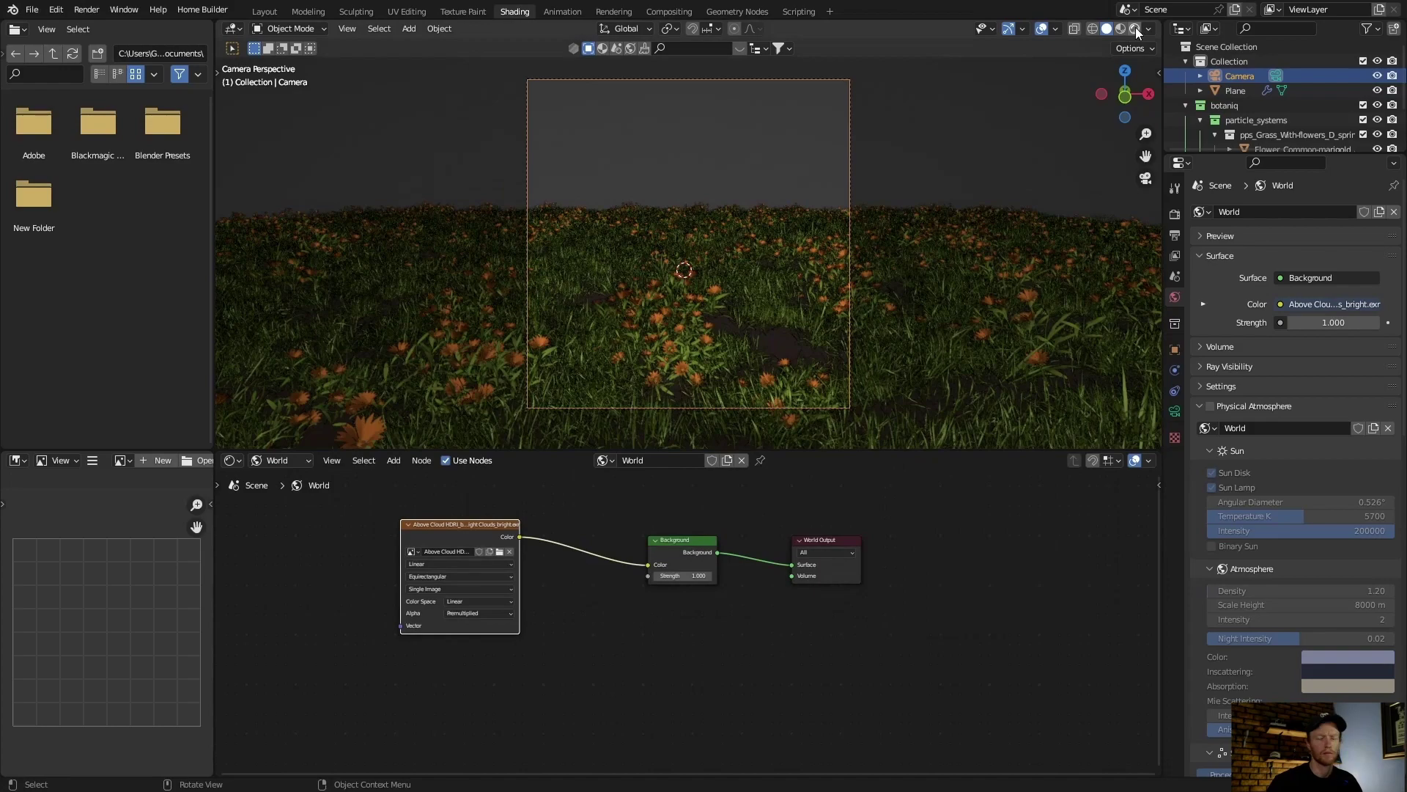
left_click(1134, 28)
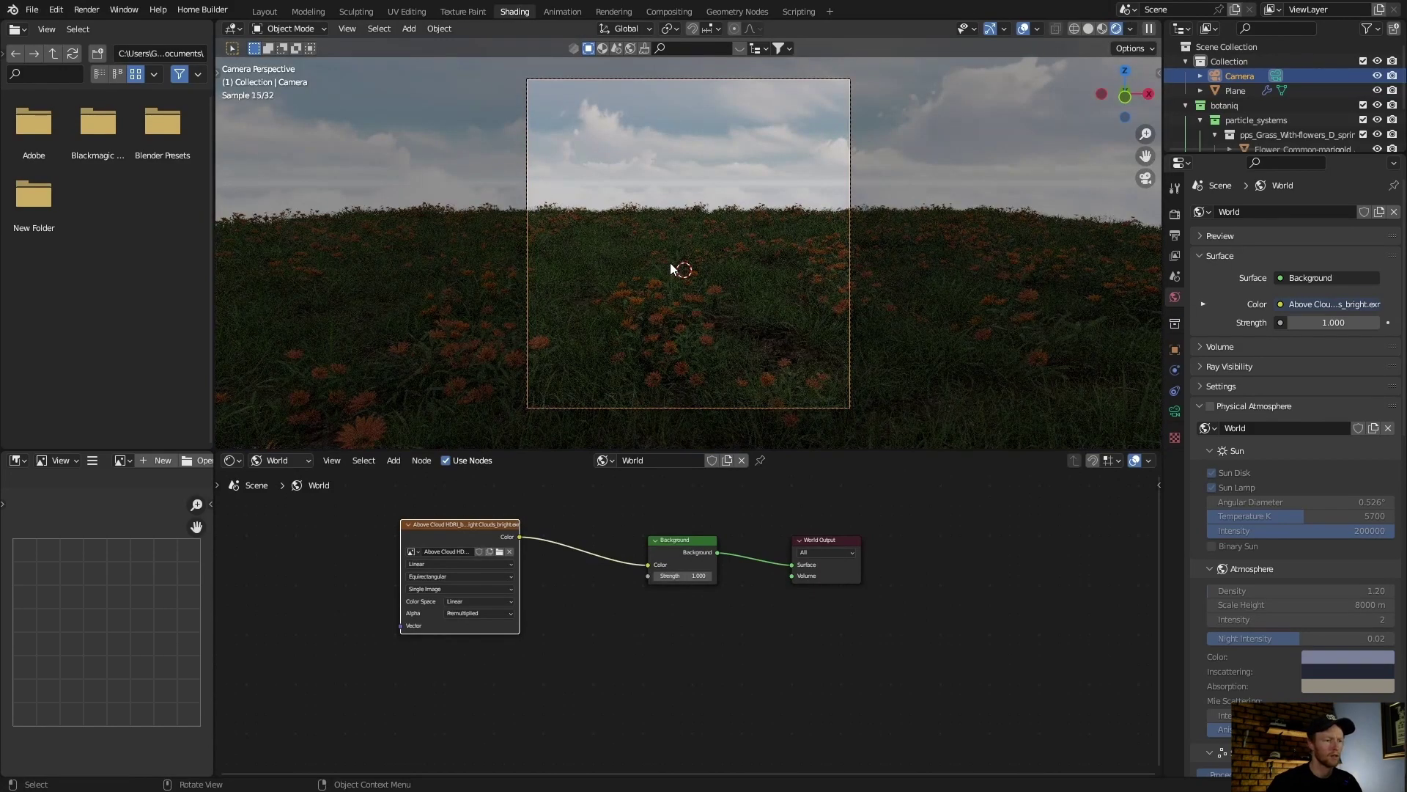
middle_click_drag(670, 262, 672, 259)
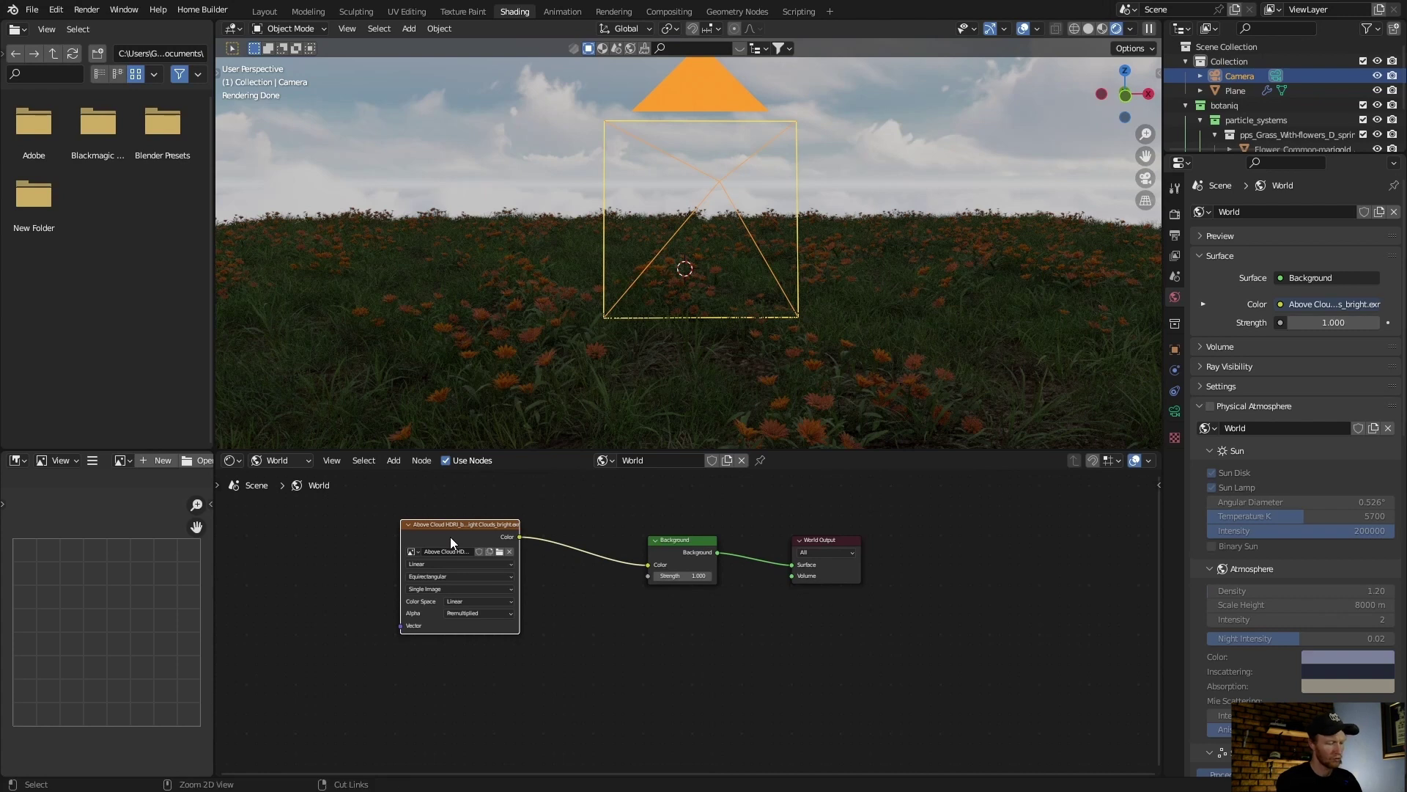
- Add Texture Coordinate and Mapping nodes using Object coordinates, and set Mapping Z rotation to 50°
key("ctrl+t")
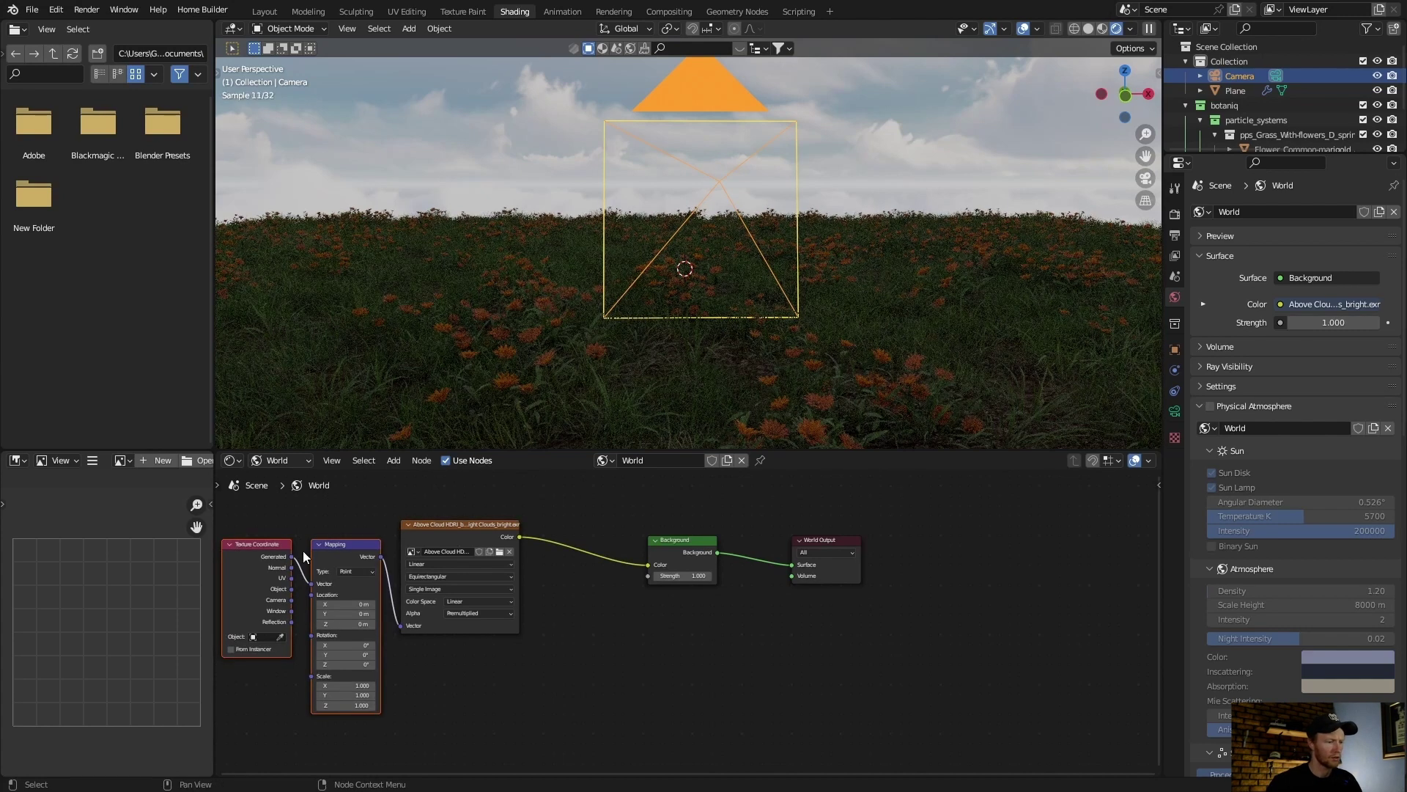
left_click_drag(291, 589, 311, 584)
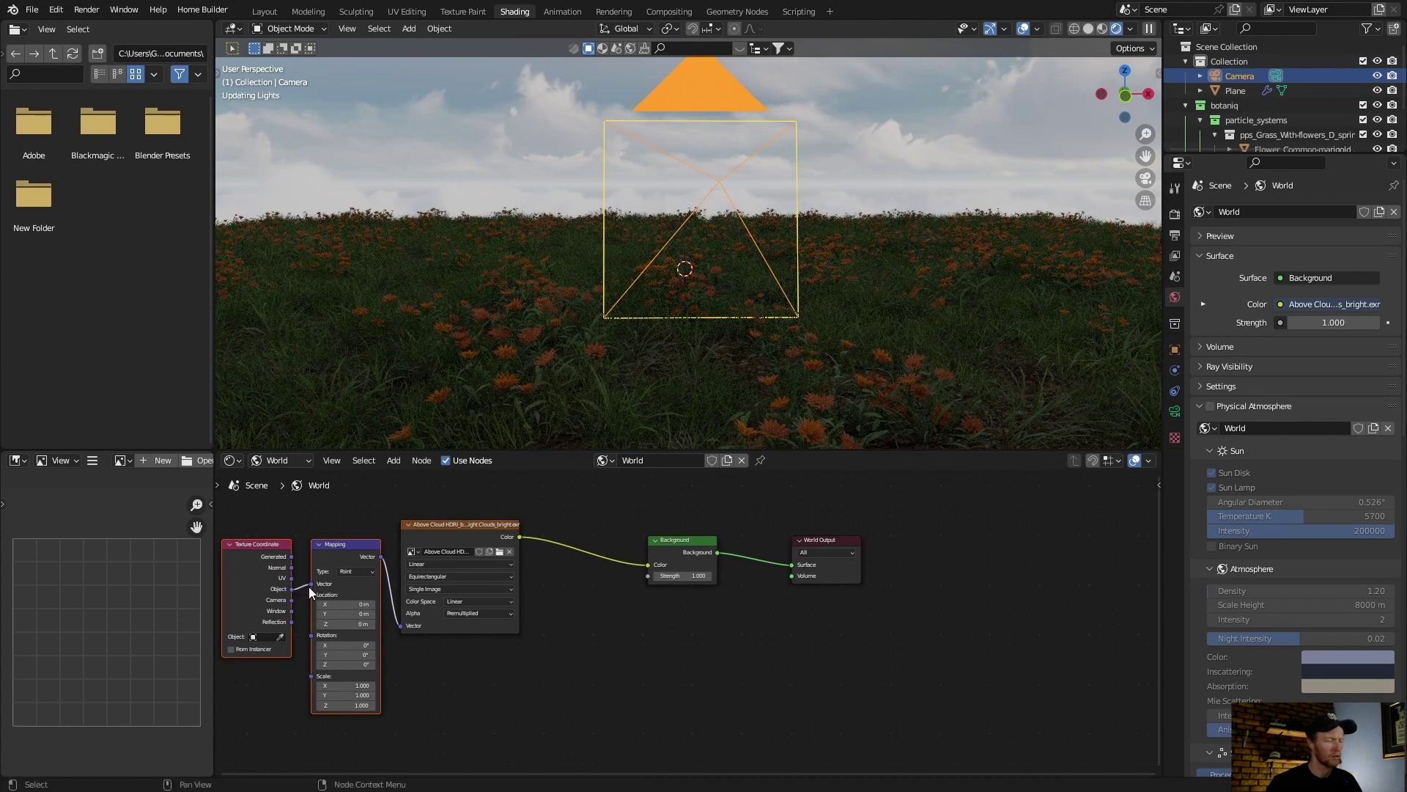
left_click(264, 11)
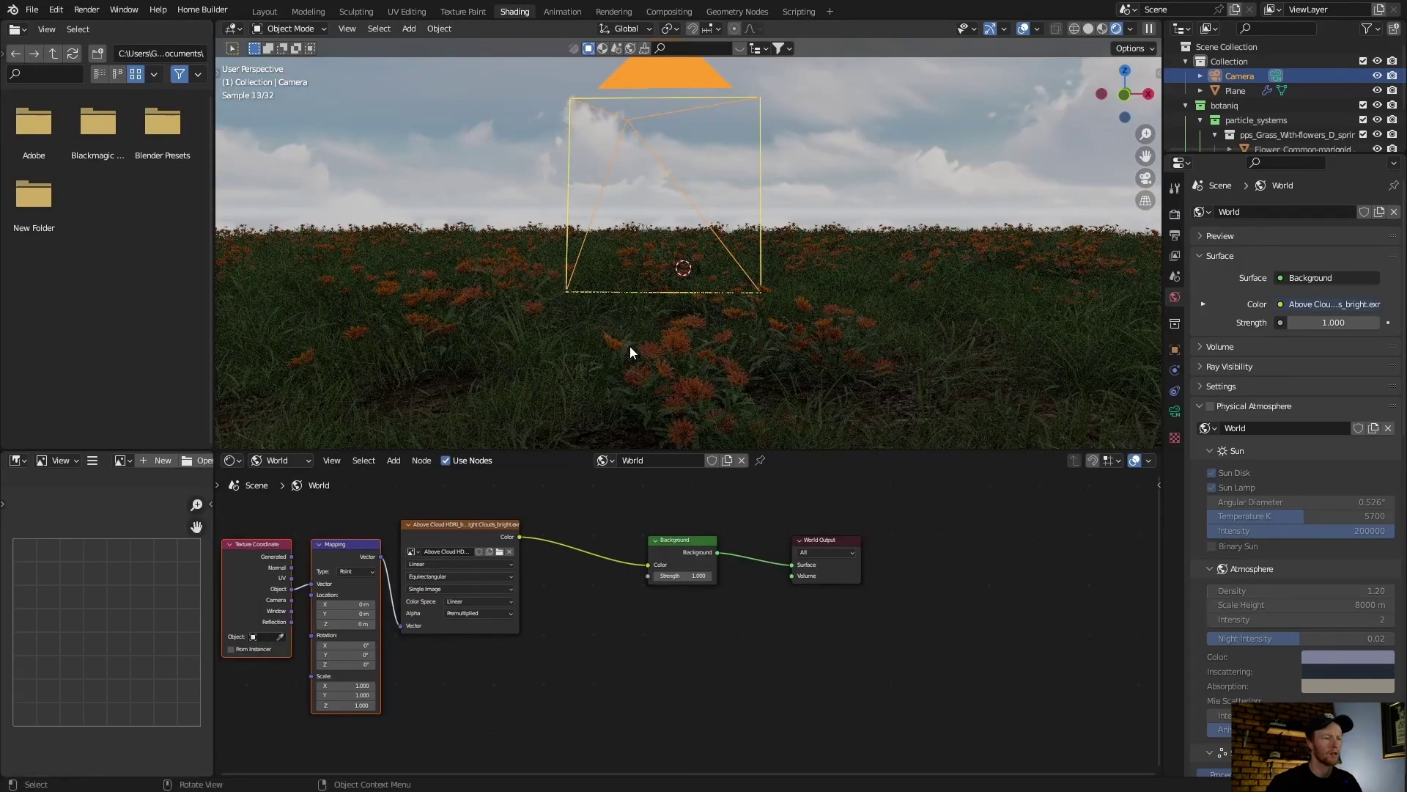
scroll(630, 346, "down", 3)
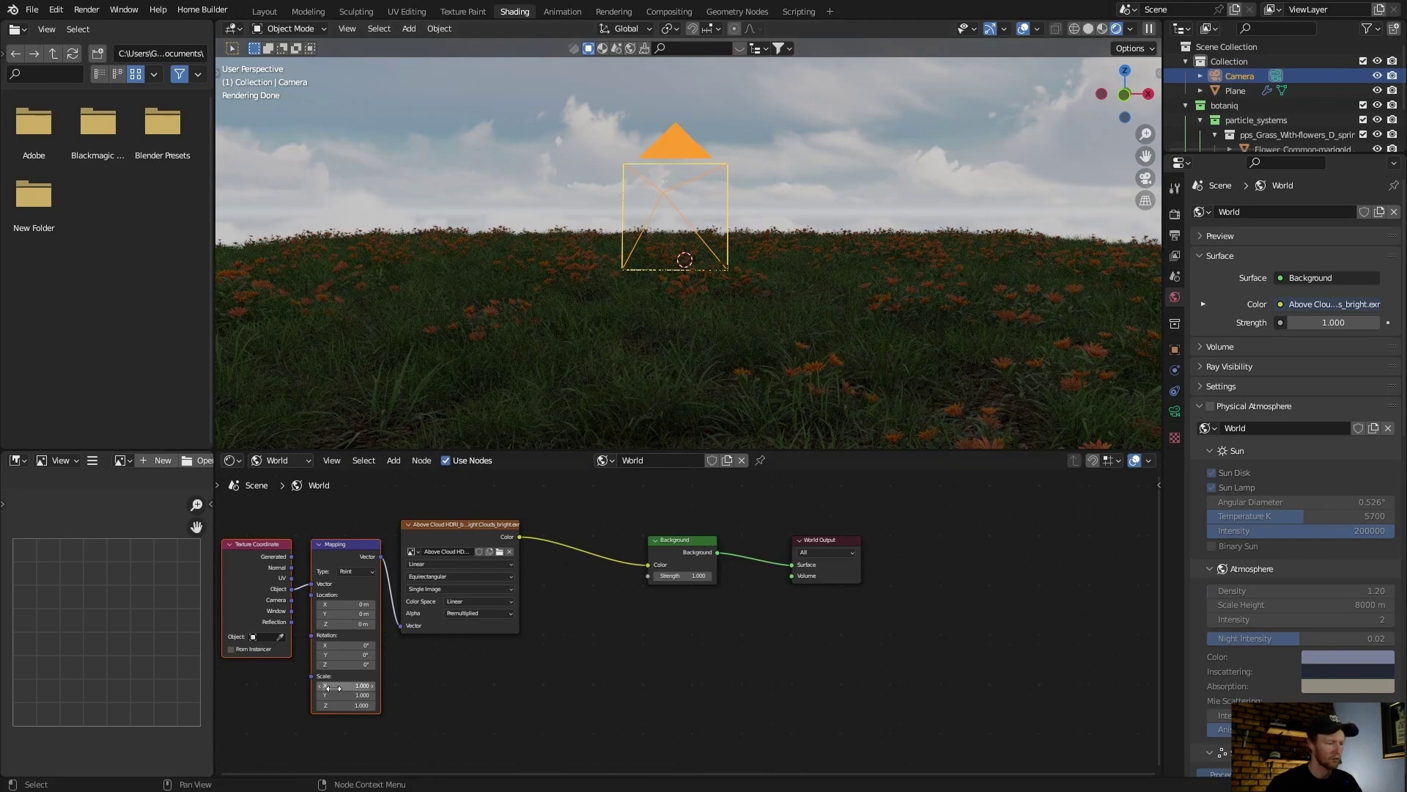
mouse_move(343, 648)
left_mouse_down()
mouse_move(359, 647)
mouse_move(339, 648)
left_mouse_up()
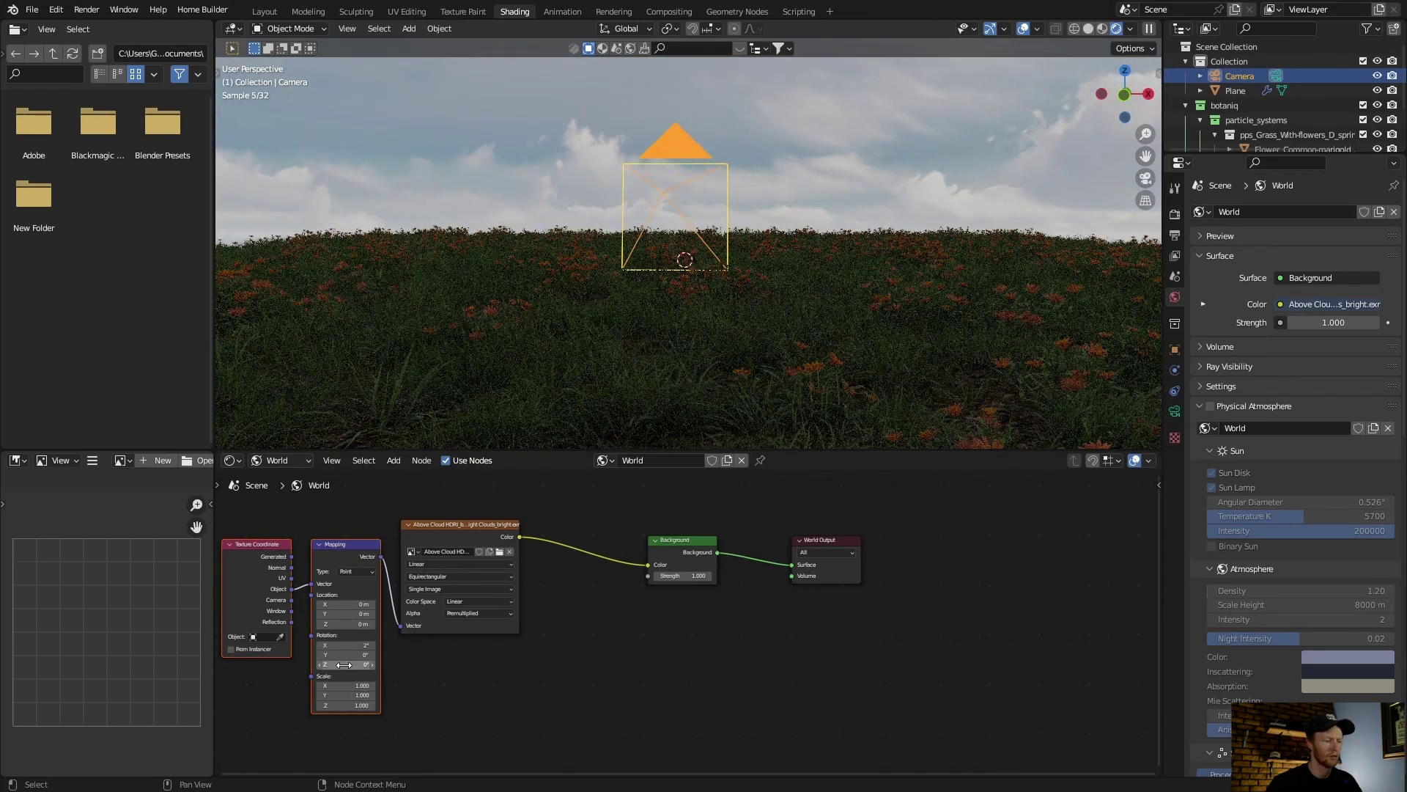
left_click(344, 664)
type("50")
key("Return")
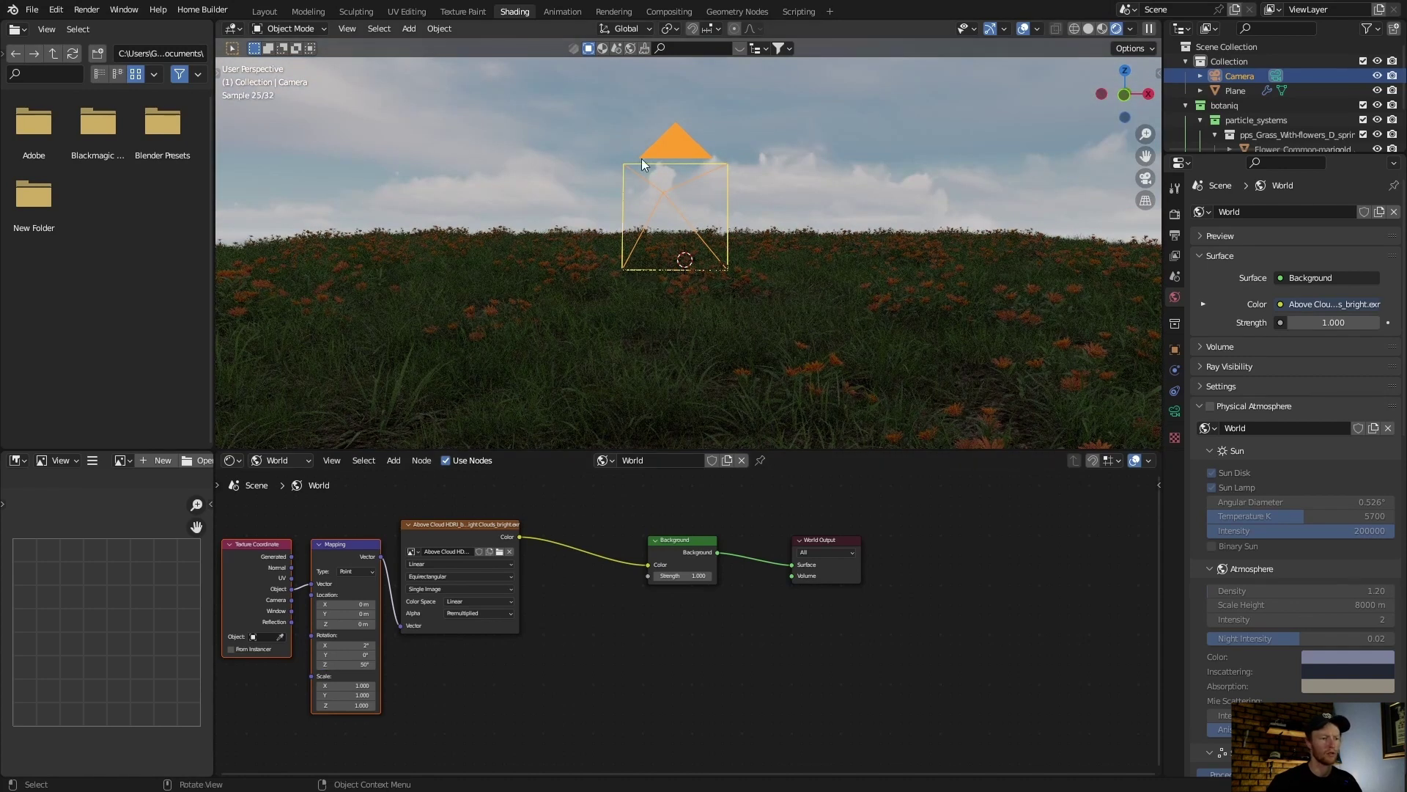
left_click_drag(422, 532, 464, 533)
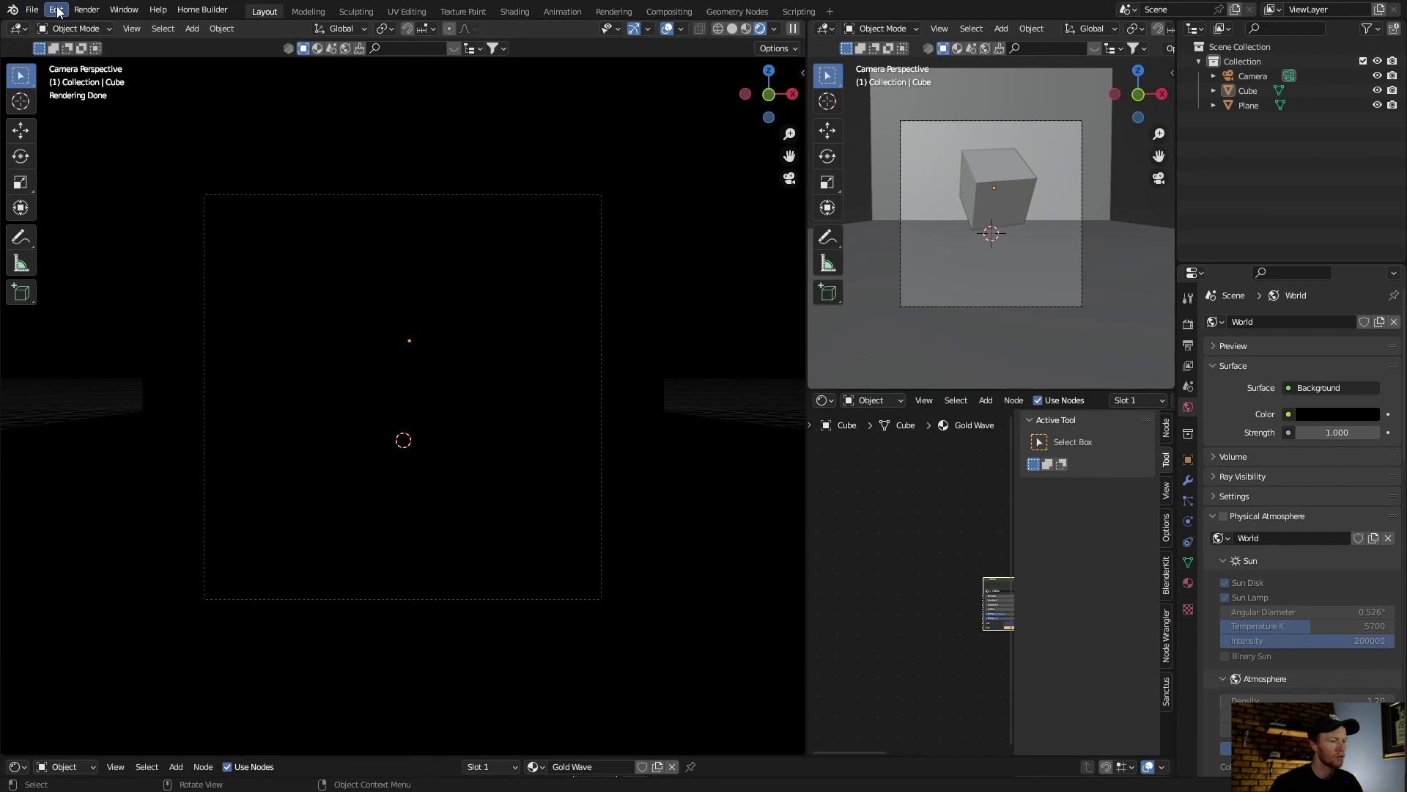
- Preview the cube scene in Rendered shading, then return the viewport to Solid shading
left_click(733, 29)
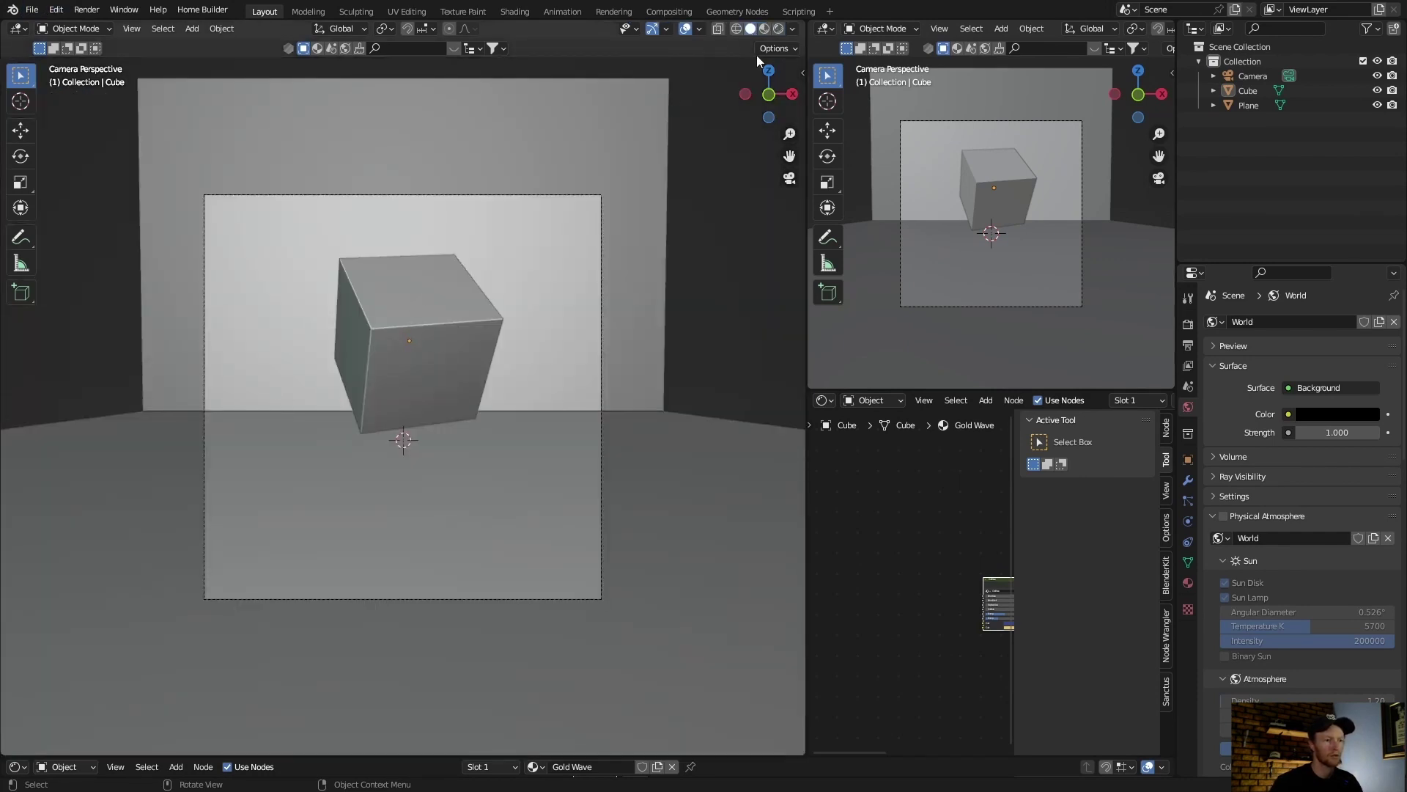
left_click(778, 30)
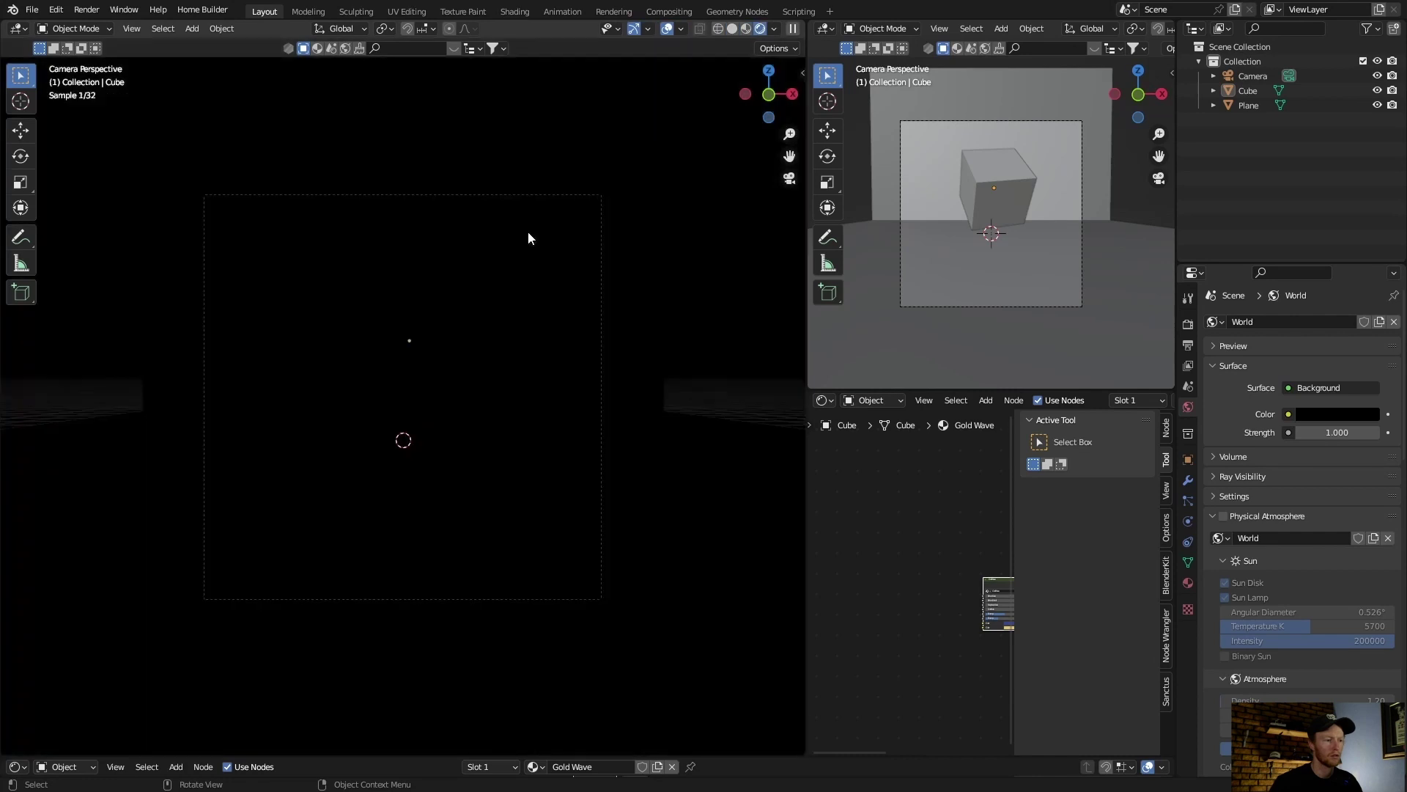
left_click(733, 29)
left_click(55, 10)
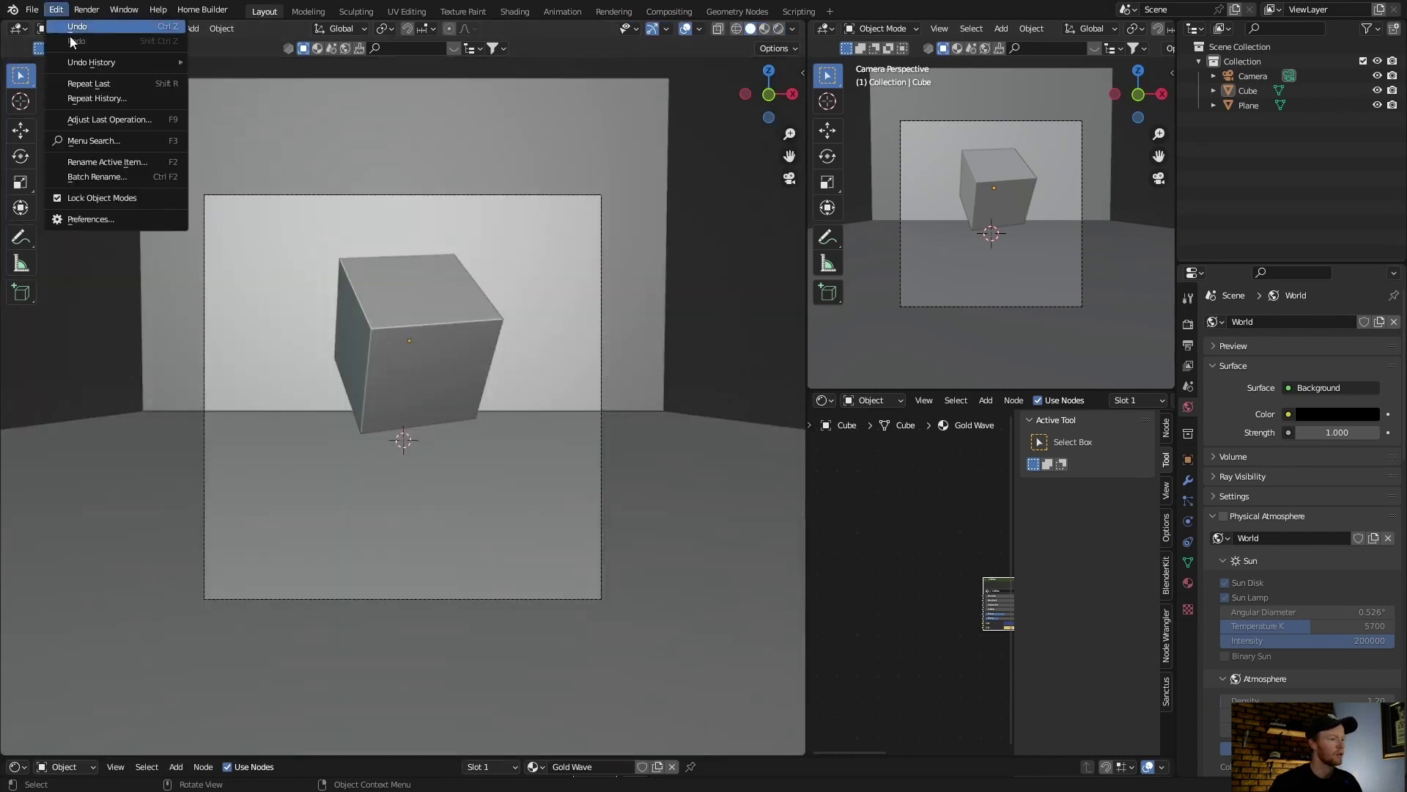
left_click(90, 219)
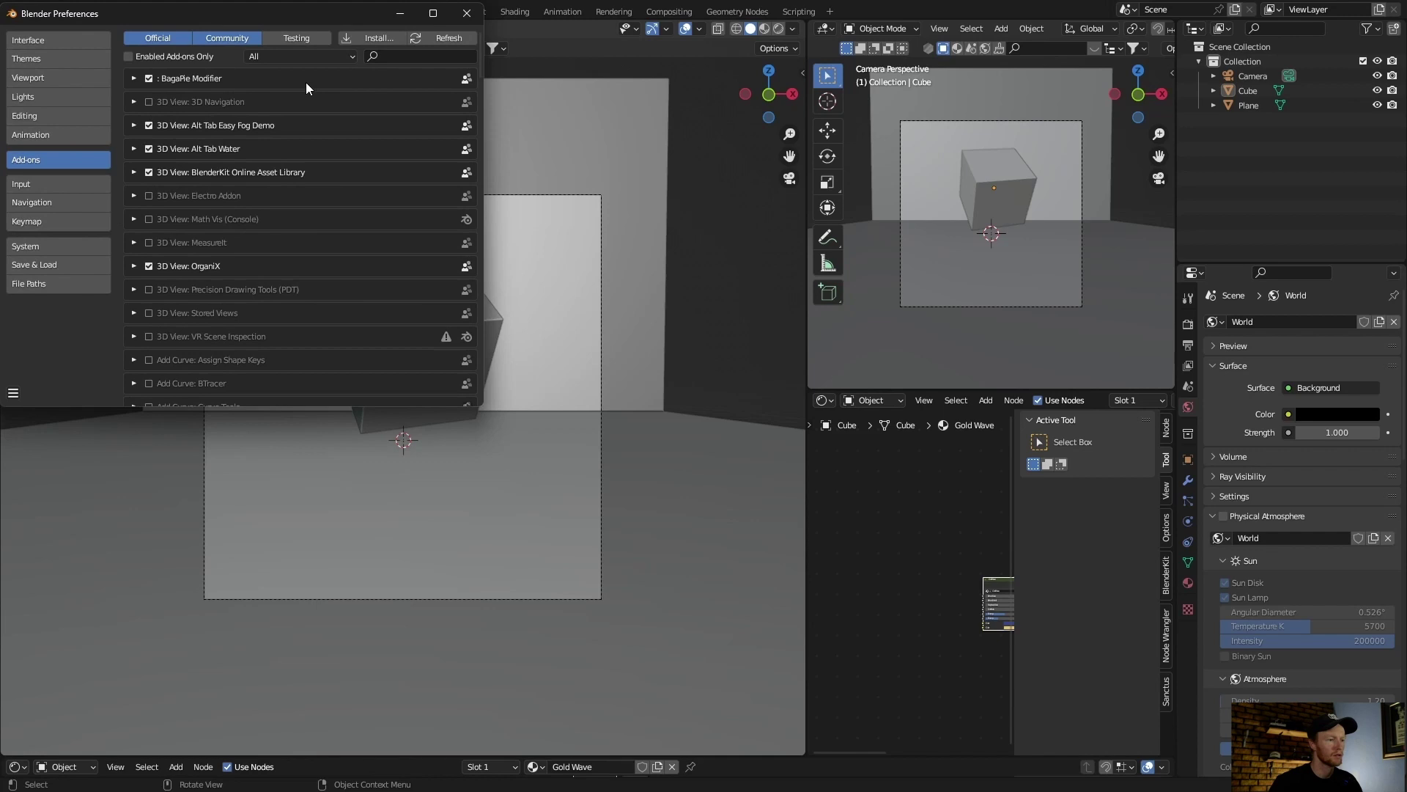
left_click(390, 57)
type("tri")
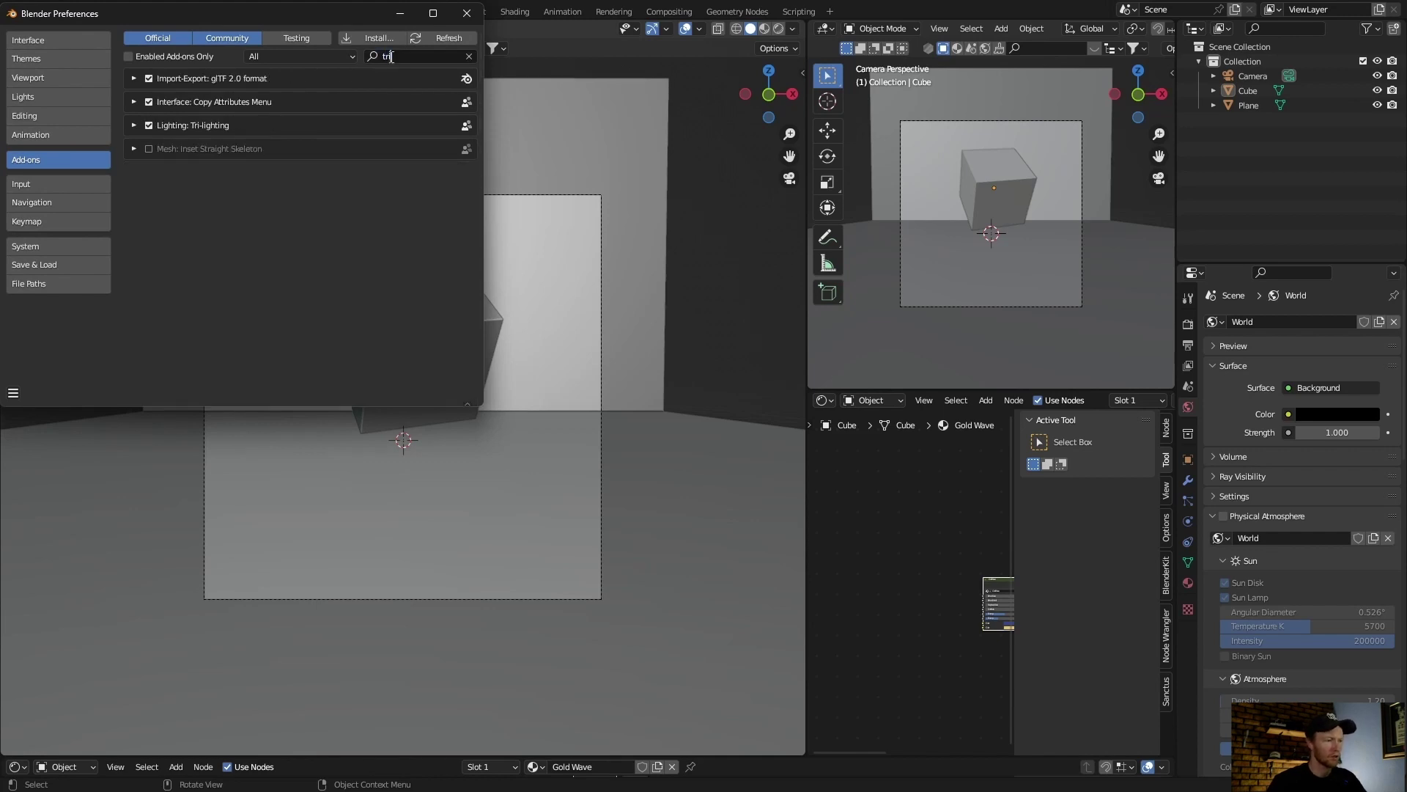
left_click(134, 126)
left_click(134, 126)
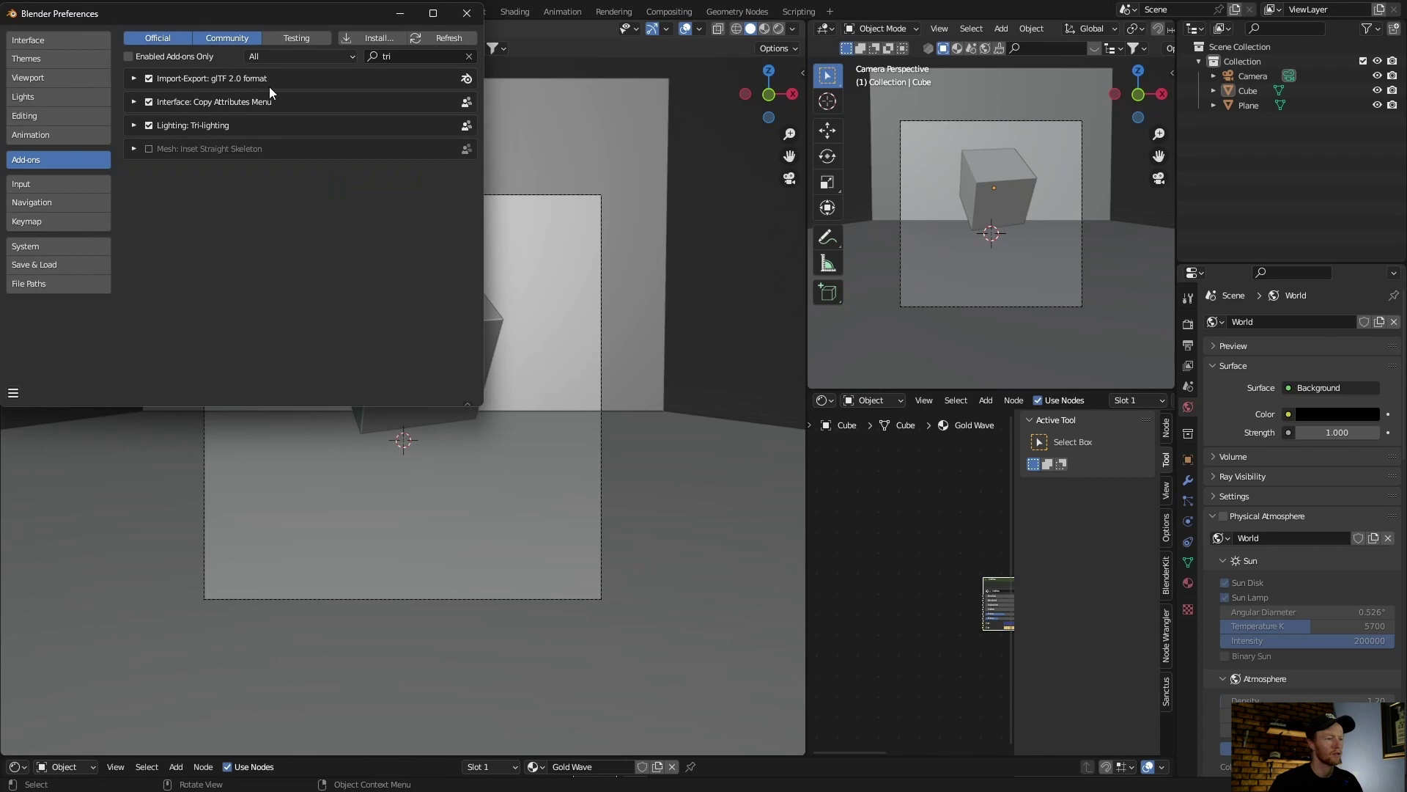
left_click(466, 13)
- Add a 3 Point Lights rig around the cube, preview it rendered, and select TriLamp-Key
left_click(366, 348)
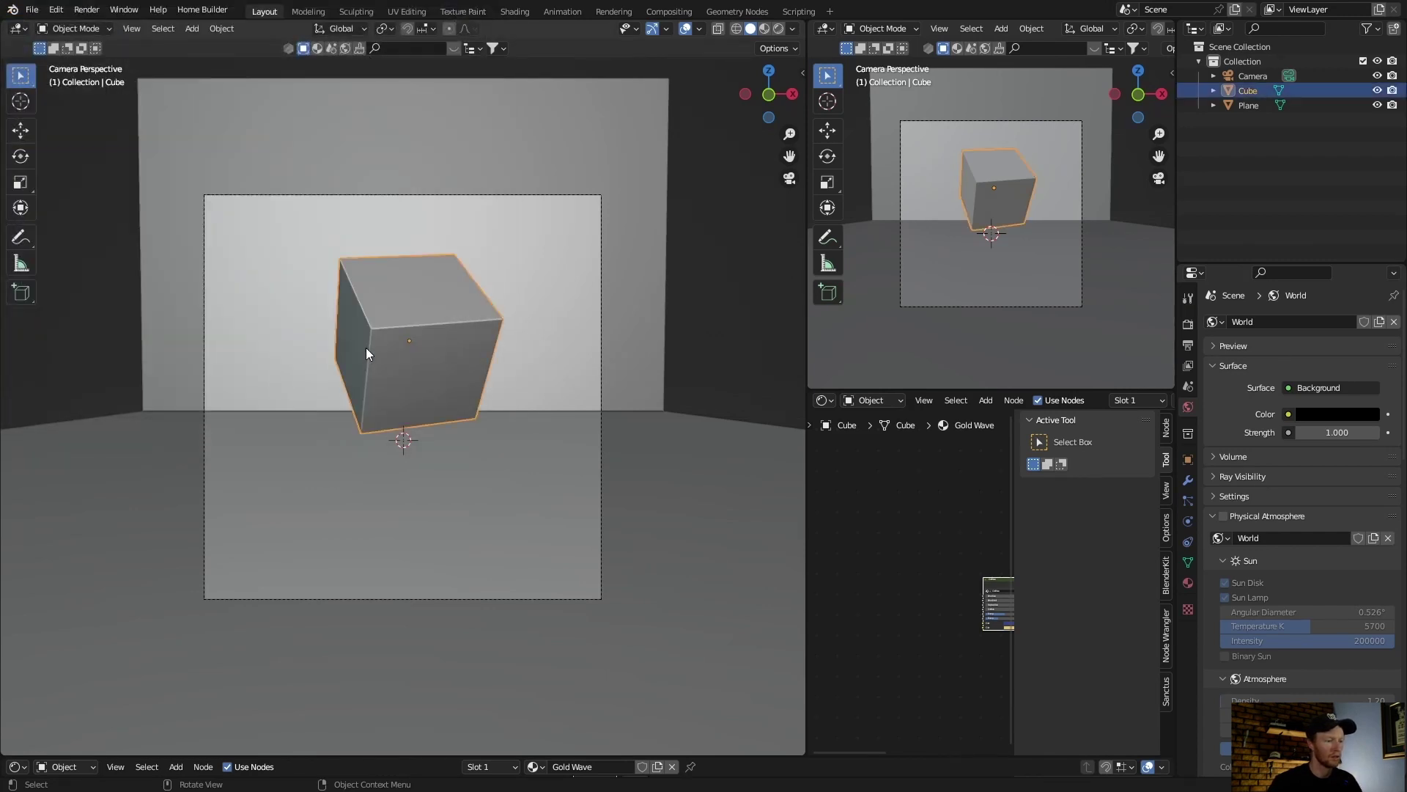
key("shift+a")
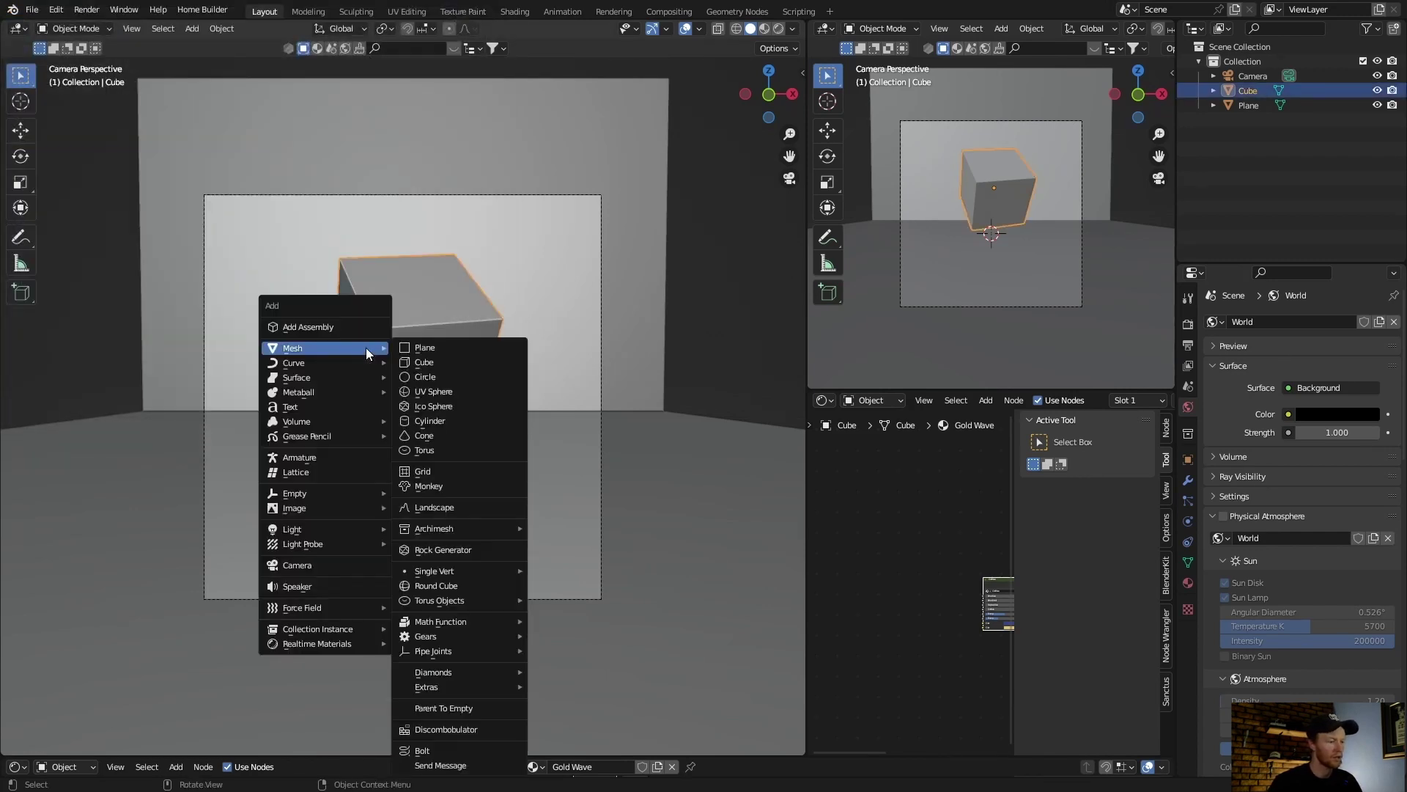
mouse_move(320, 529)
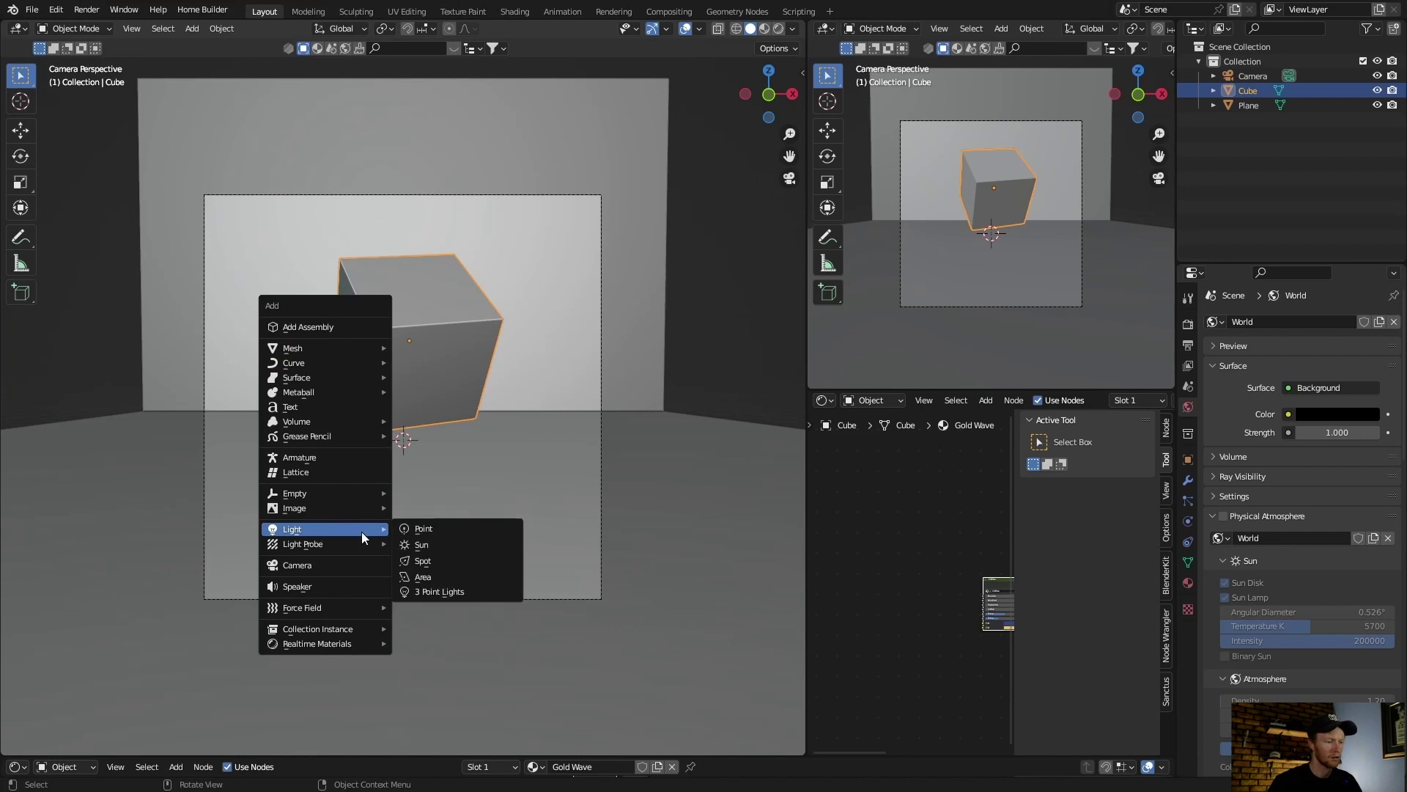
left_click(435, 591)
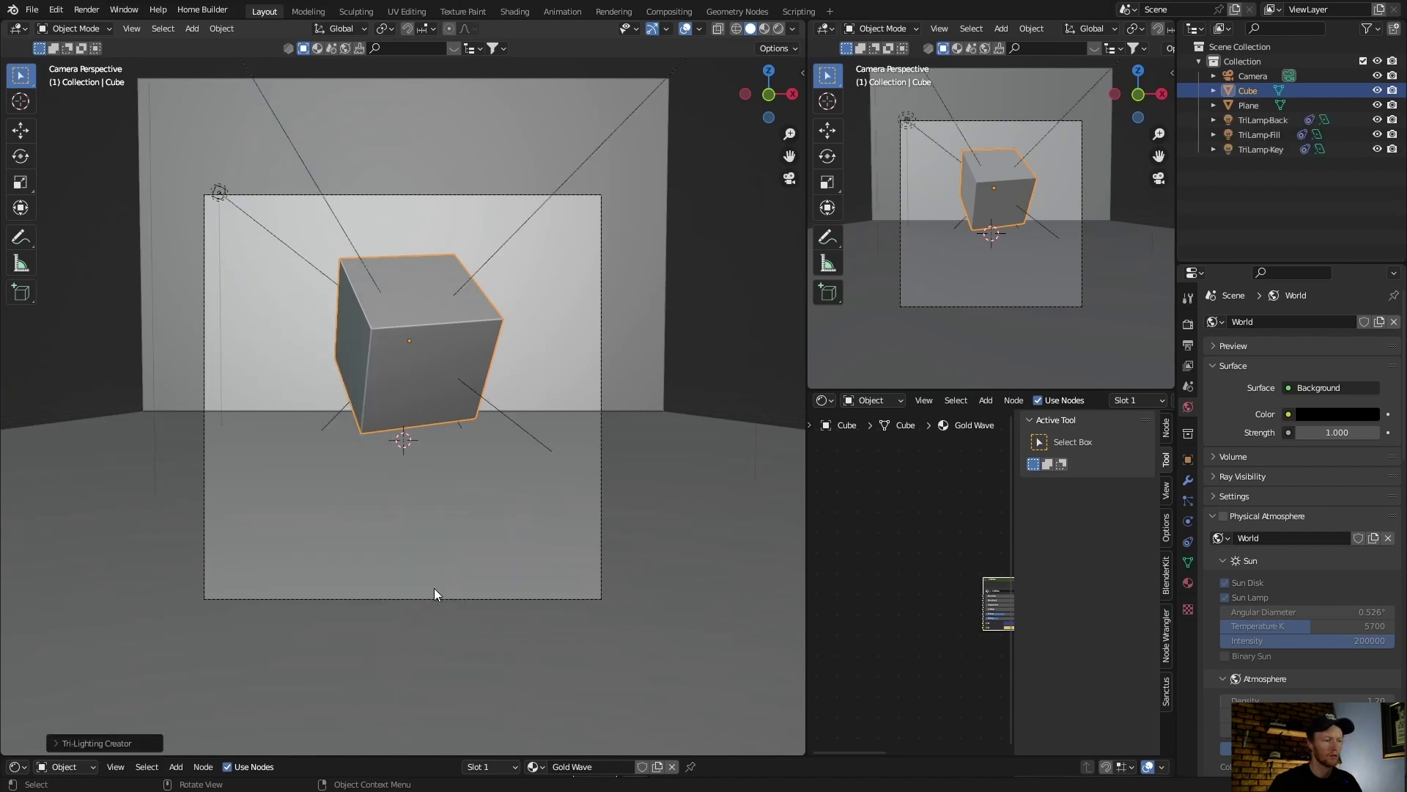
left_click(778, 29)
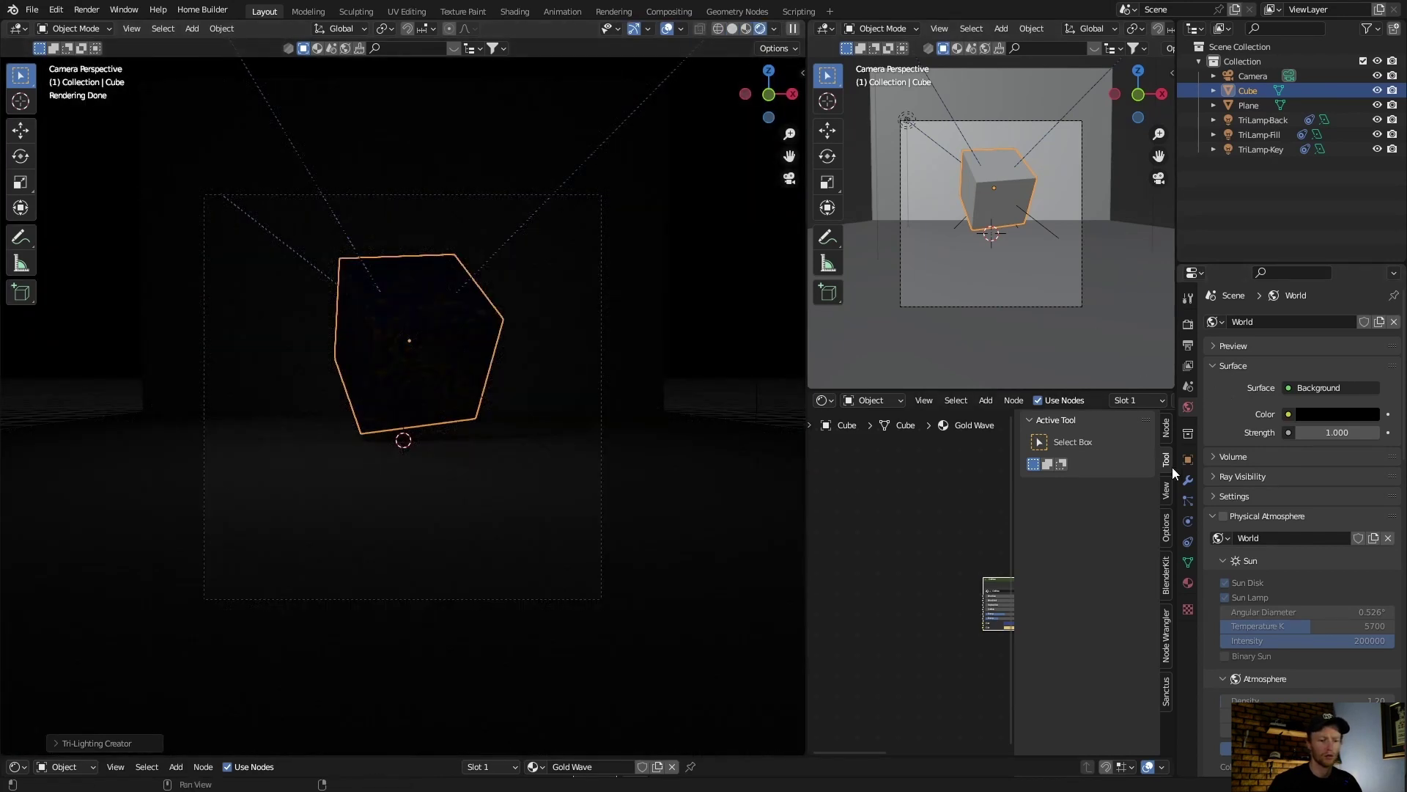
left_click(1259, 148)
- Set the TriLamp-Key light's power to 500 W in Light properties
left_click(1188, 521)
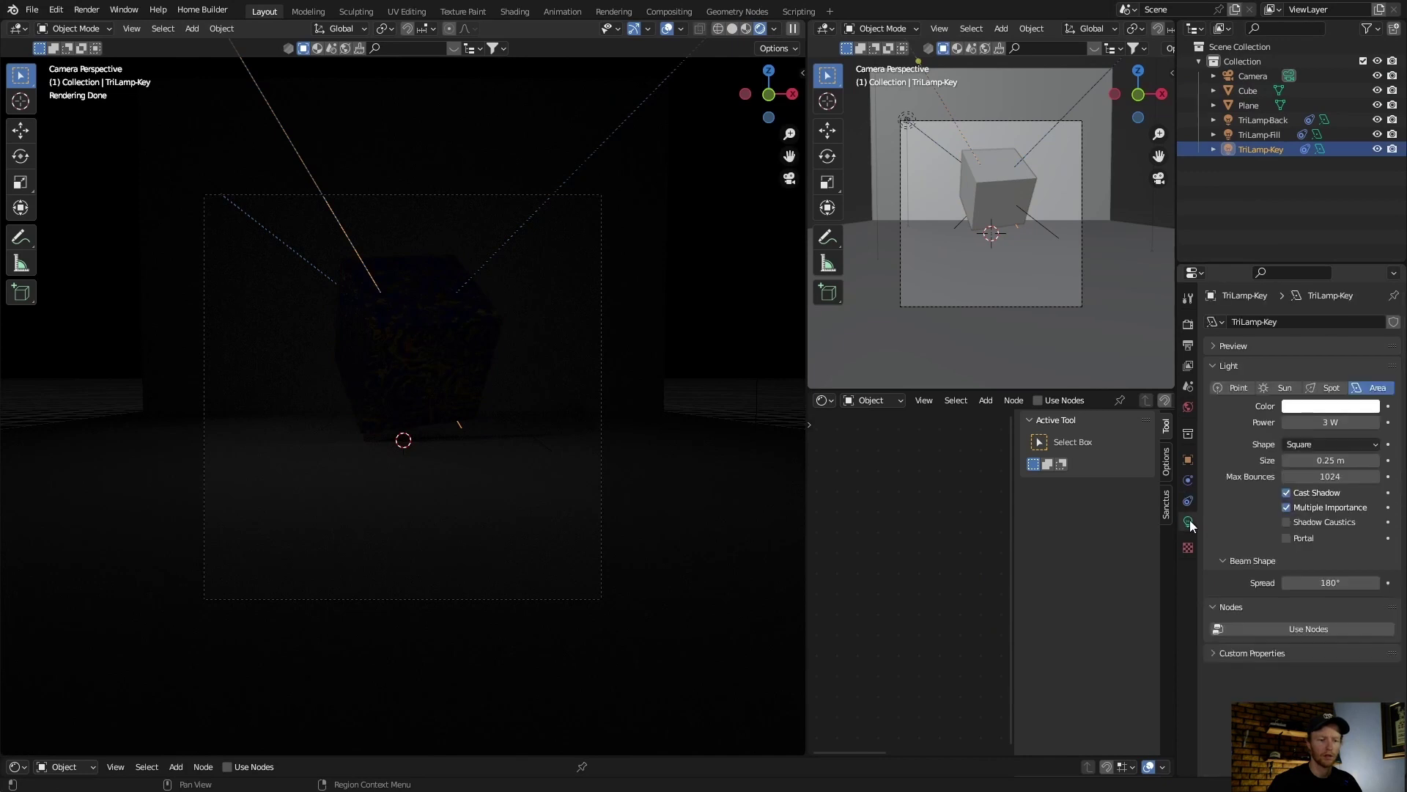
left_click(1323, 422)
key("BackSpace")
type("1000")
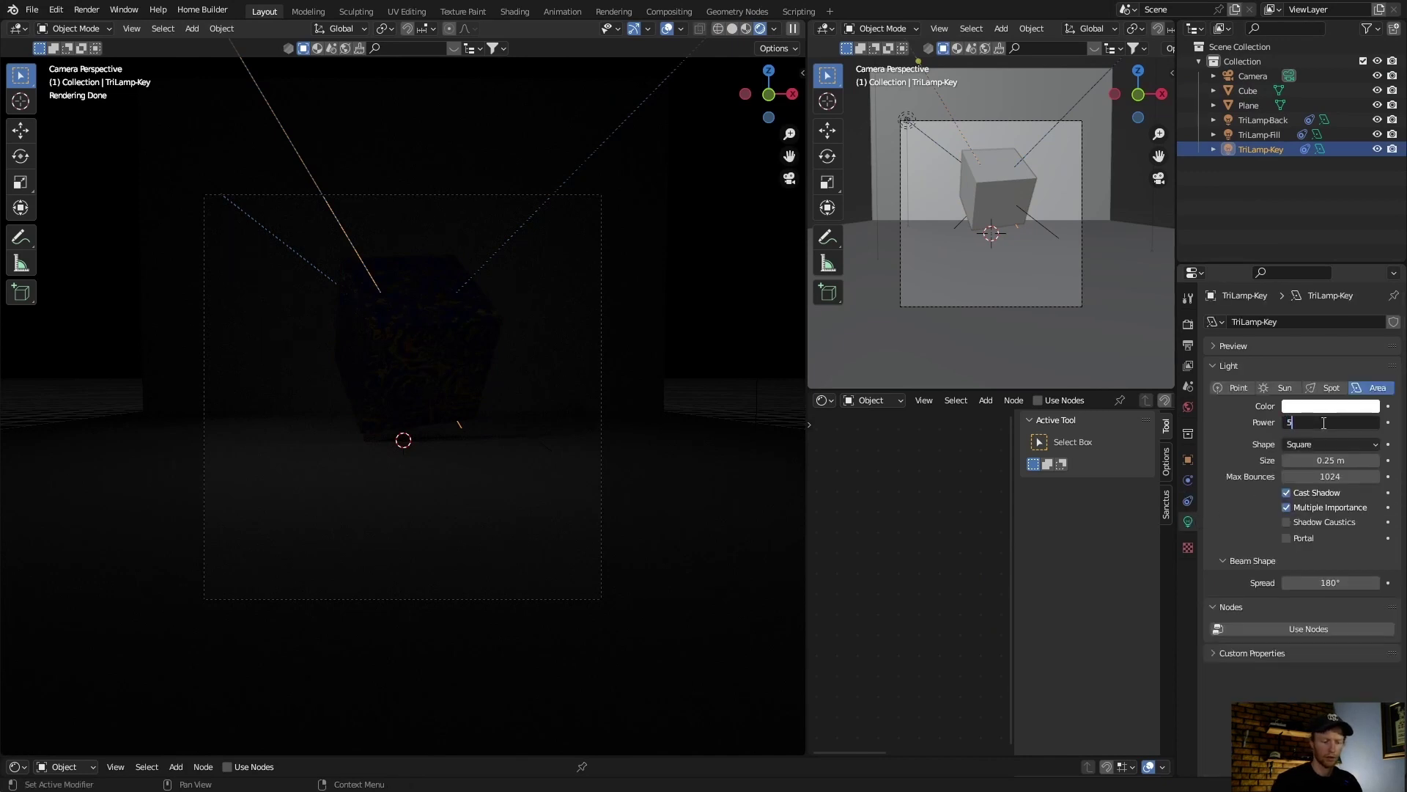
key("Return")
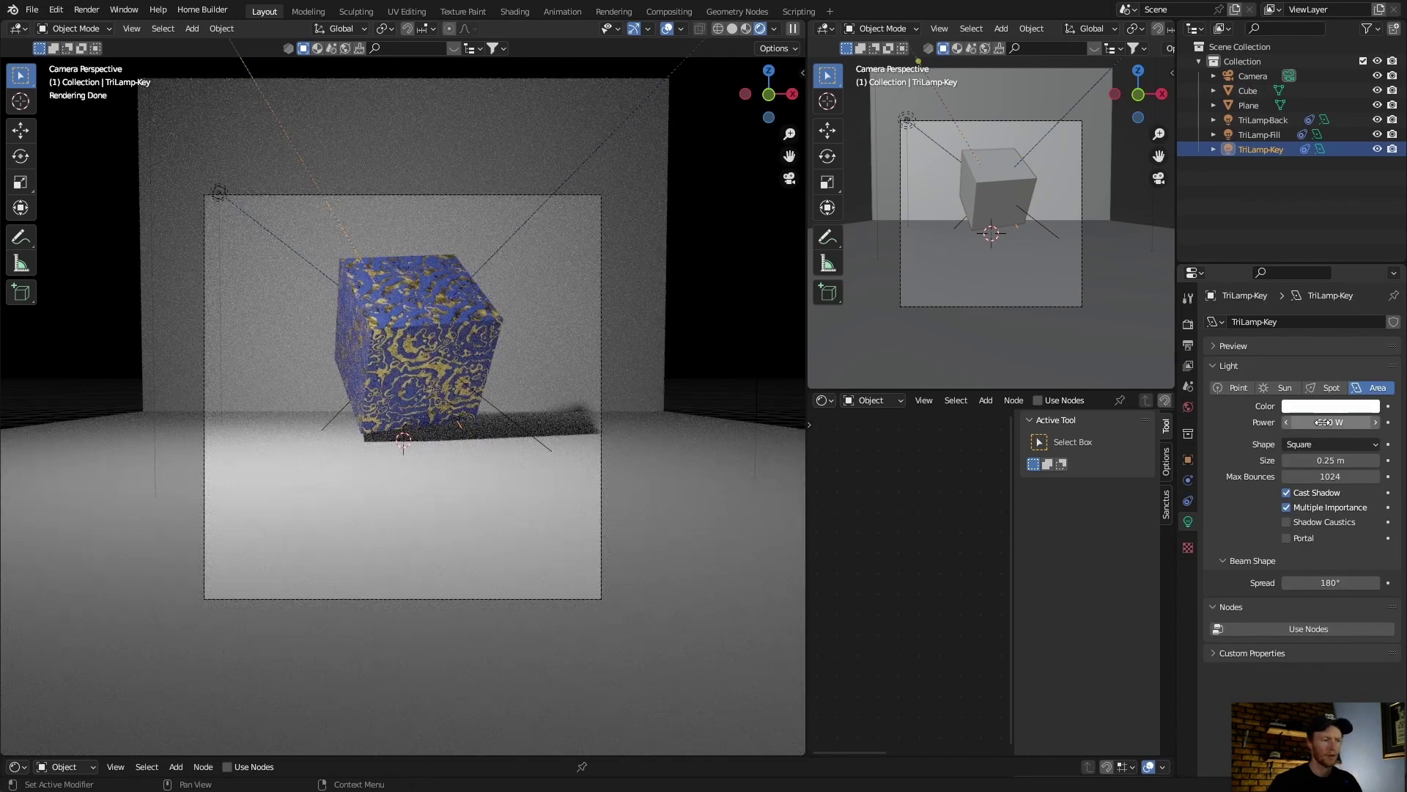
- Set TriLamp-Fill power to 50 W and TriLamp-Back power to 25 W
left_click(1251, 136)
left_click(1316, 422)
key("BackSpace")
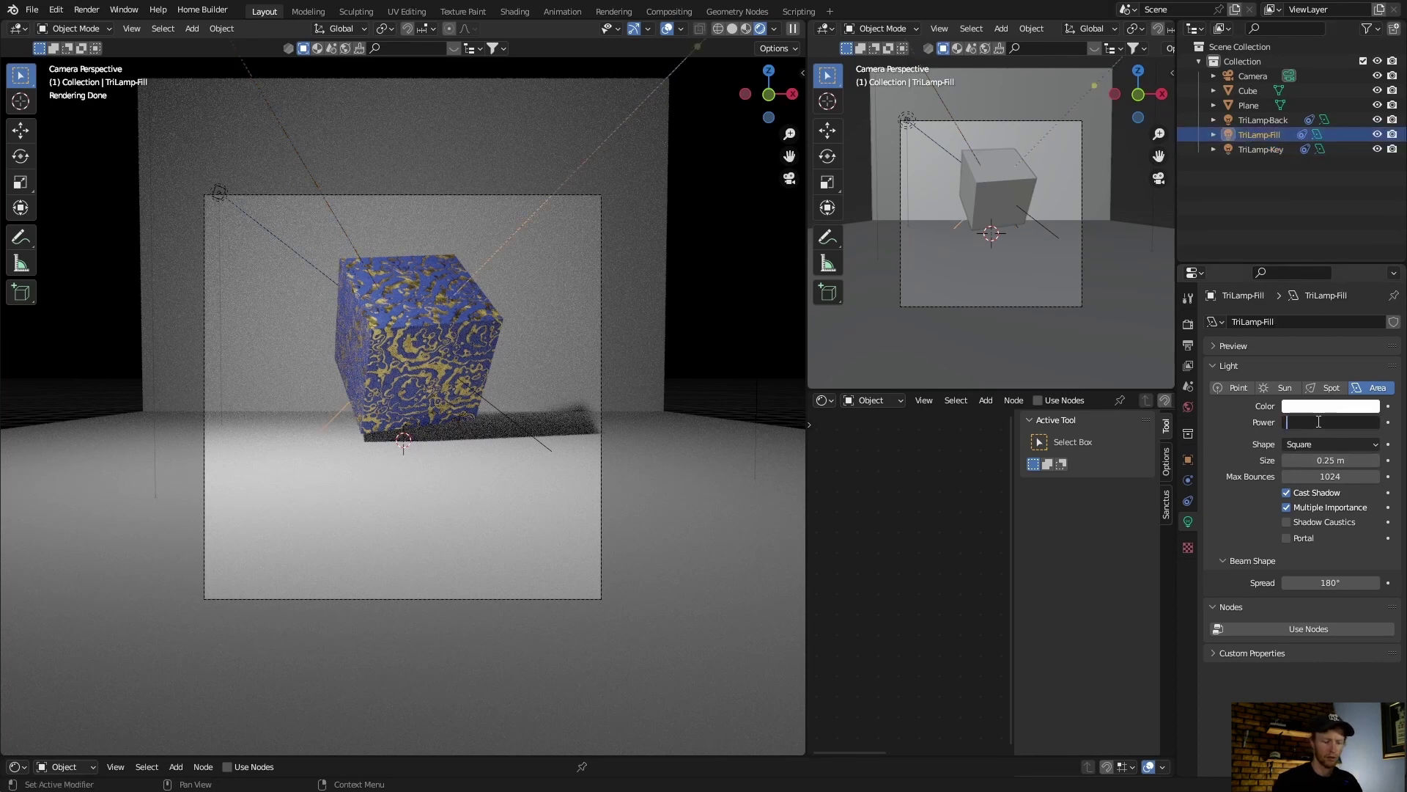
type("50")
key("Return")
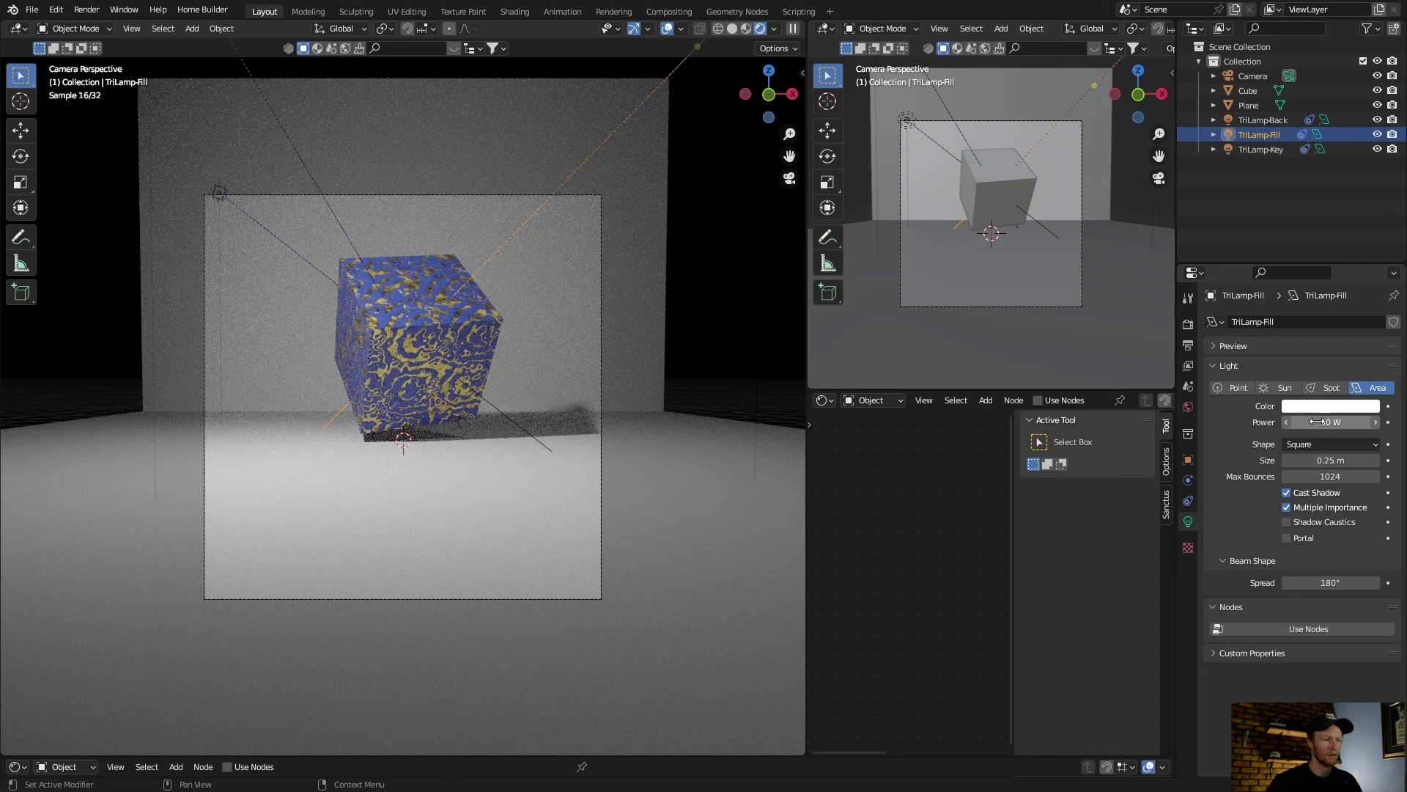
left_click(1263, 120)
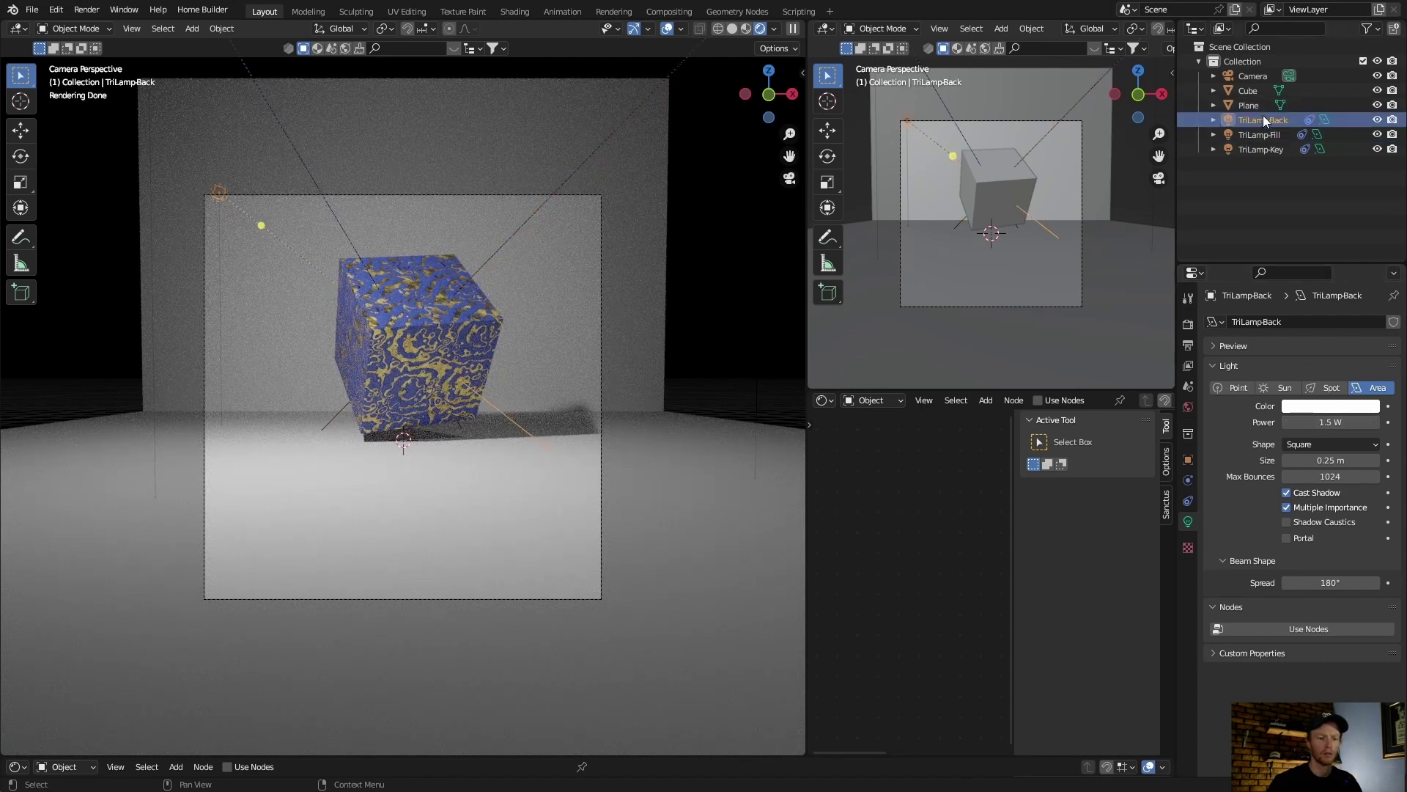
left_click(1313, 421)
key("BackSpace")
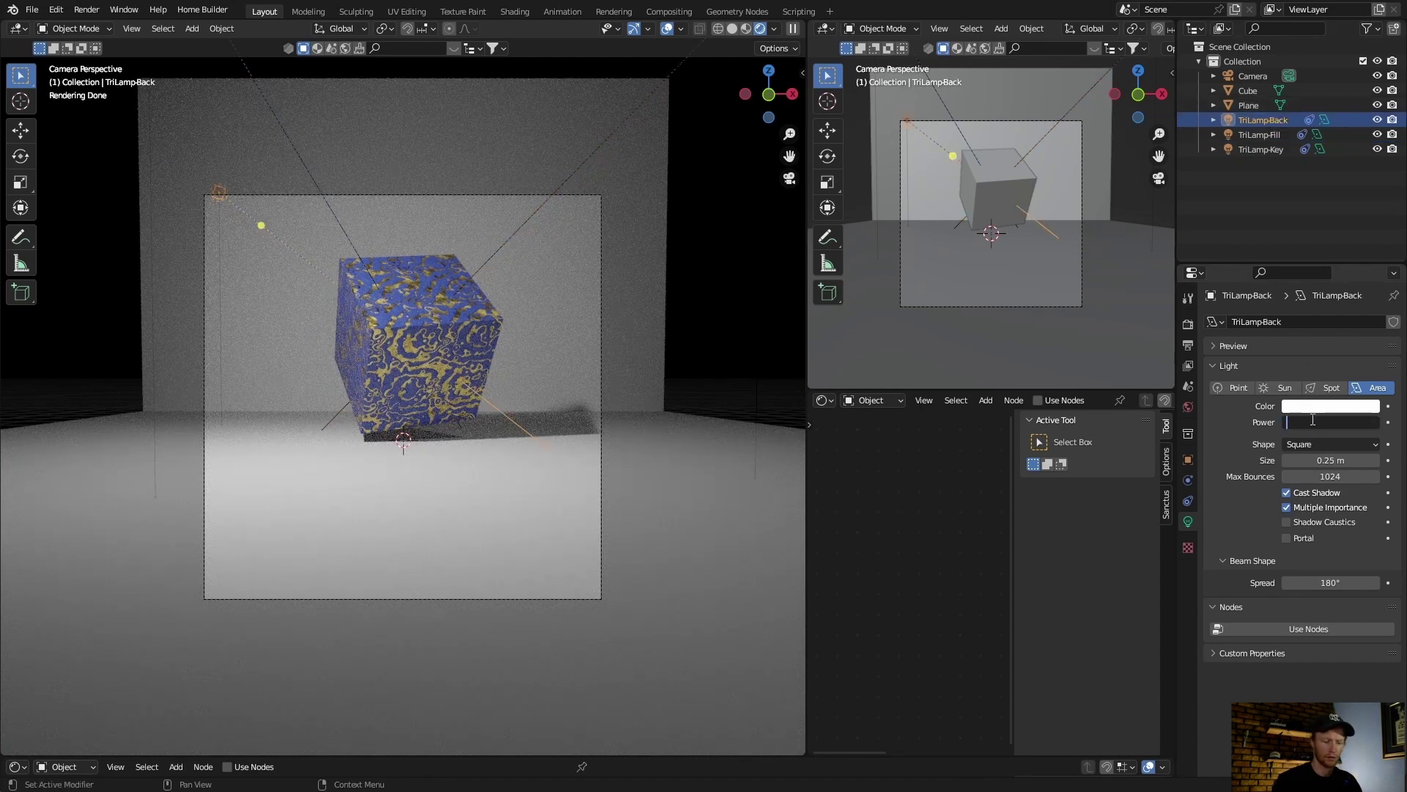
type("25")
key("Return")
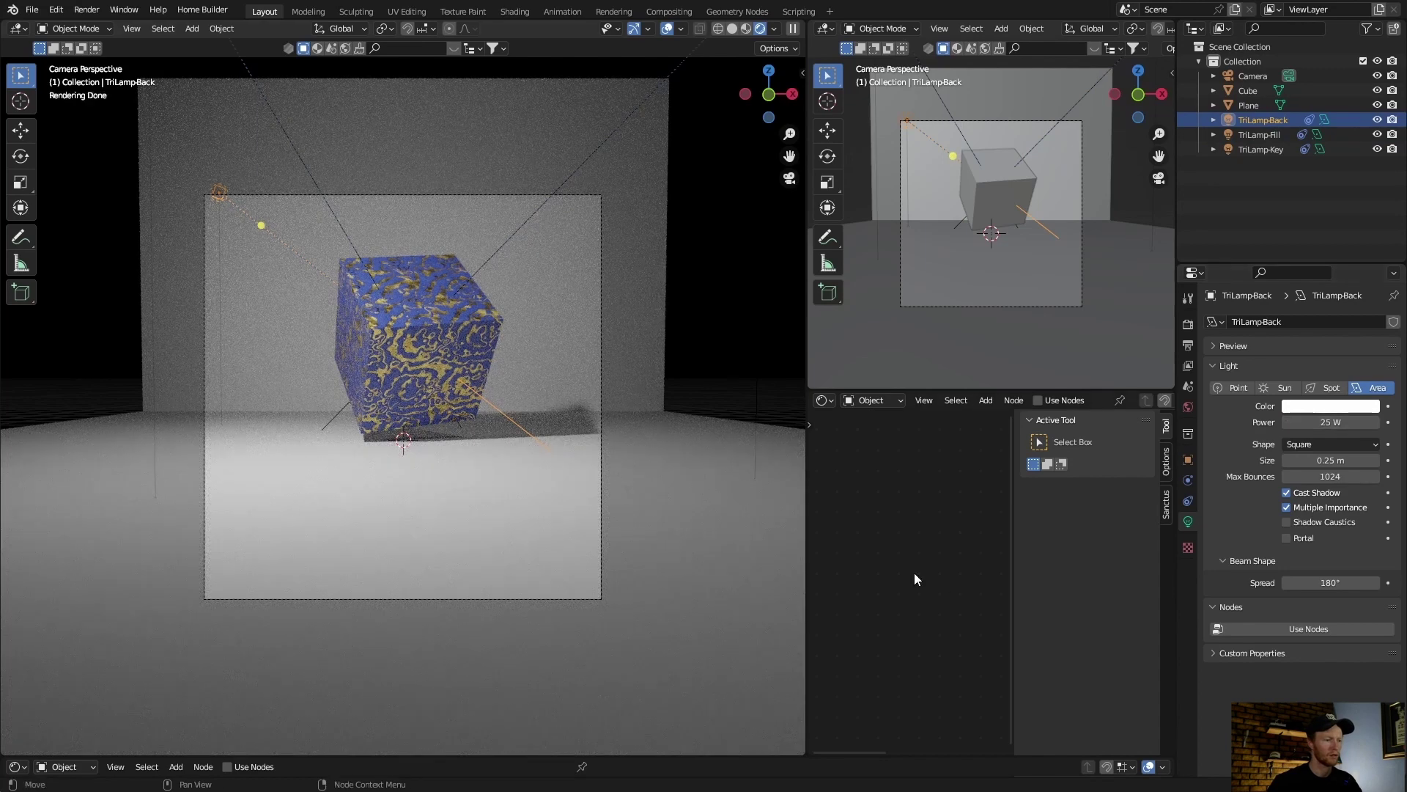
scroll(447, 443, "up", 2)
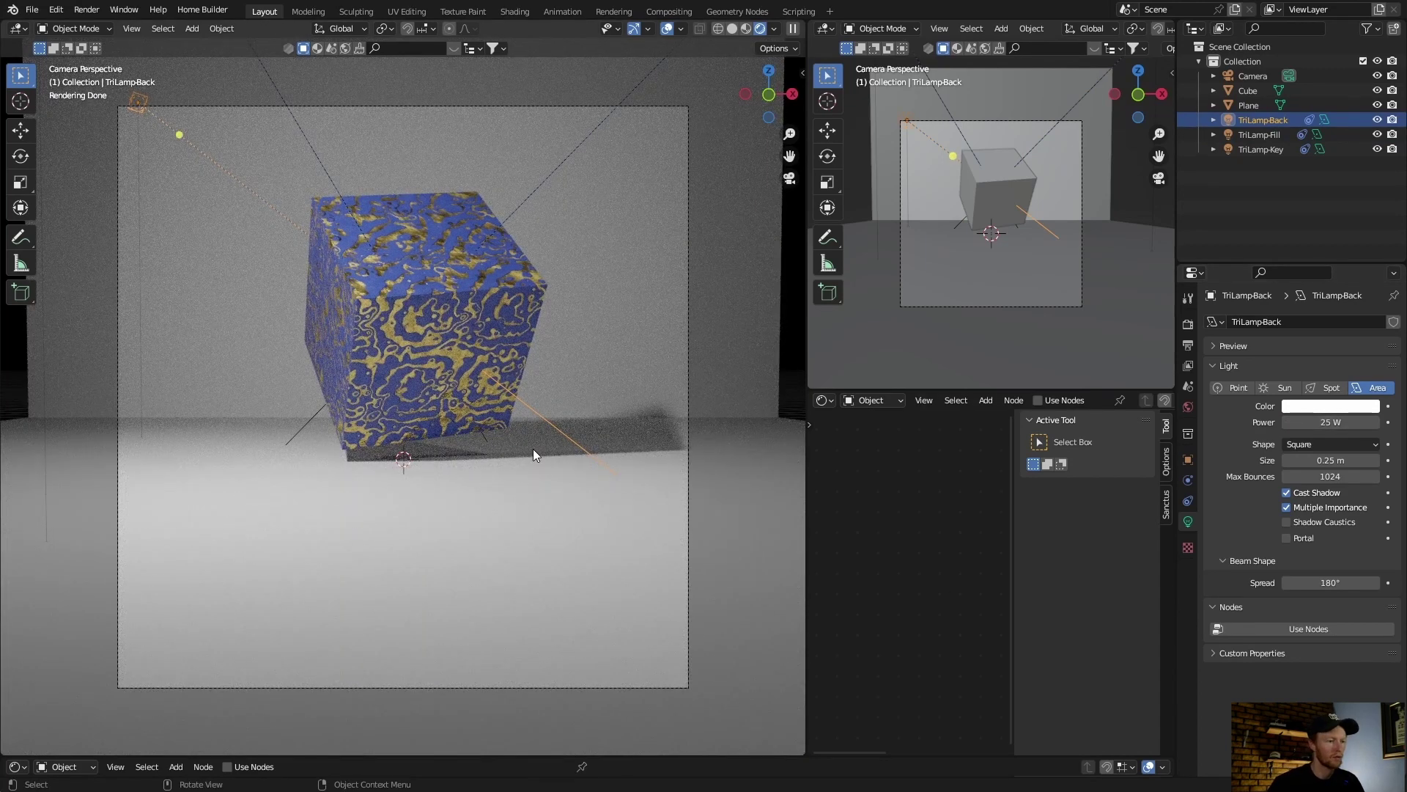
scroll(480, 498, "down", 3)
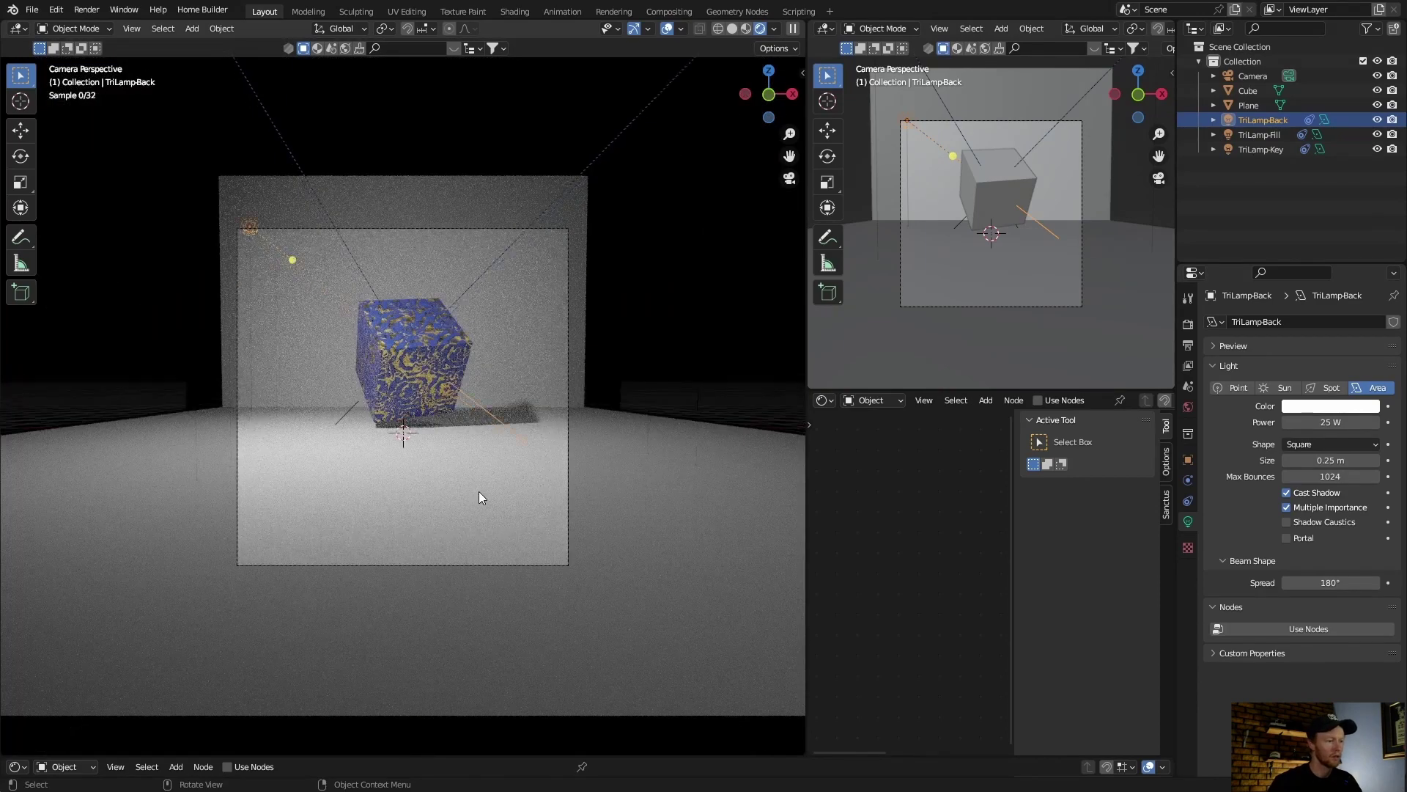
scroll(481, 498, "up", 2)
key("shift+a")
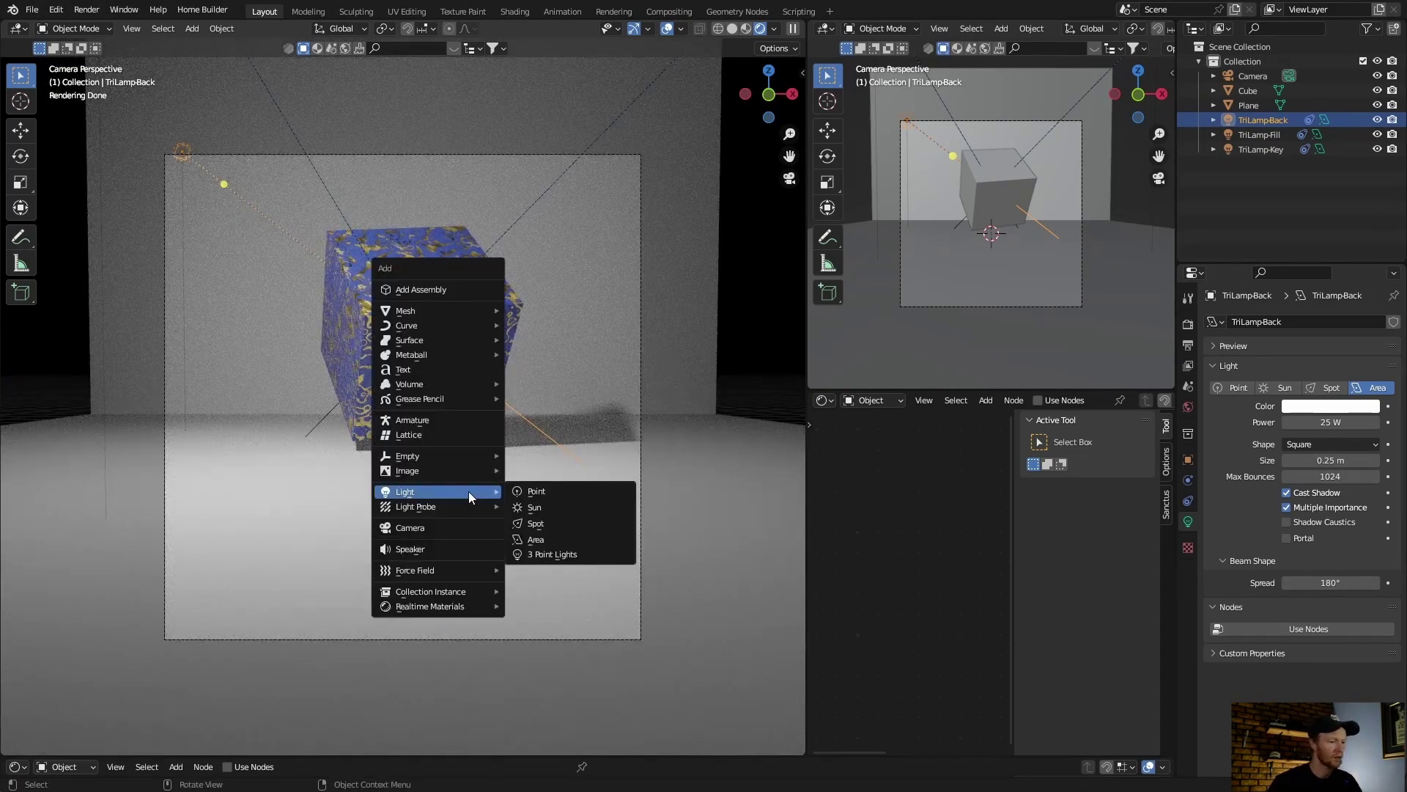
left_click(553, 541)
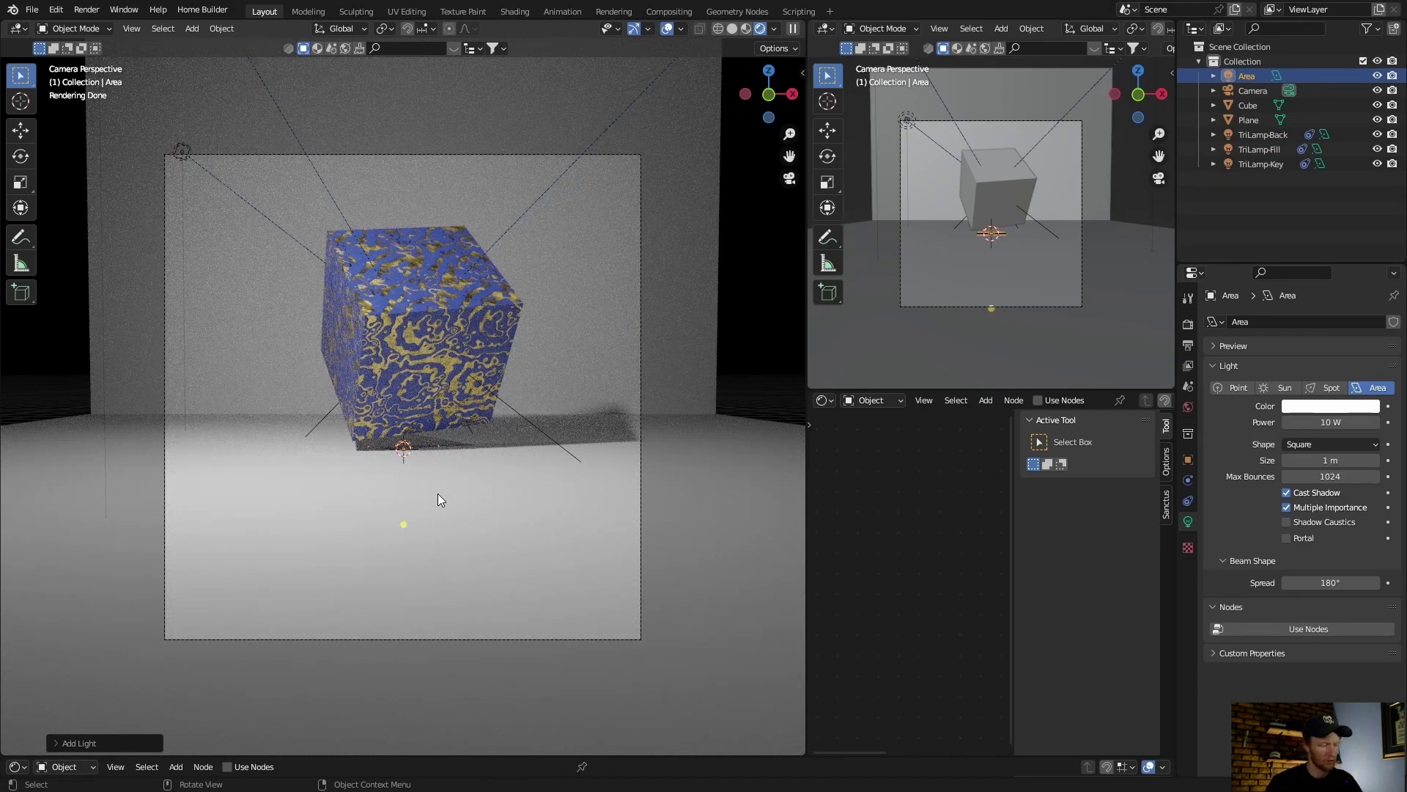
key("g")
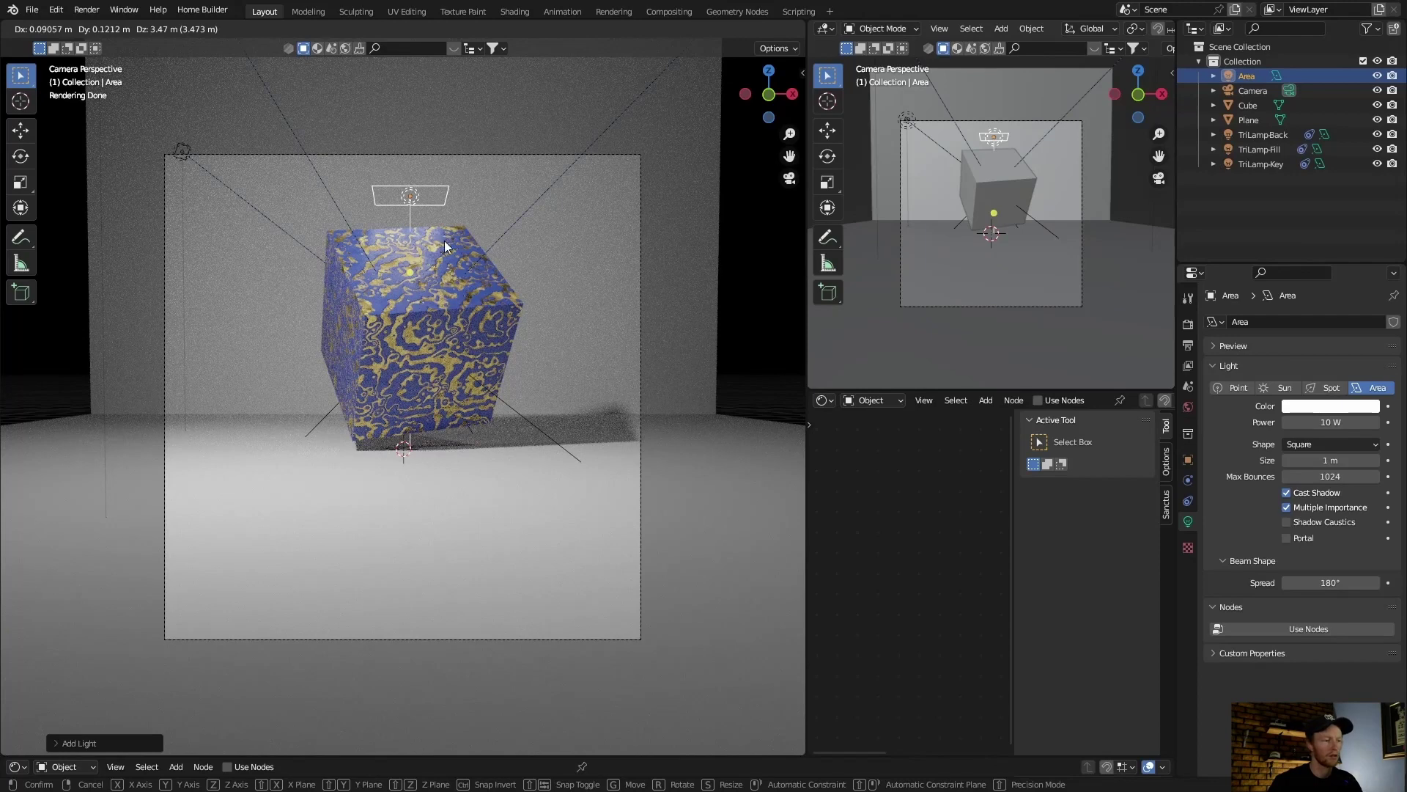
left_click(444, 240)
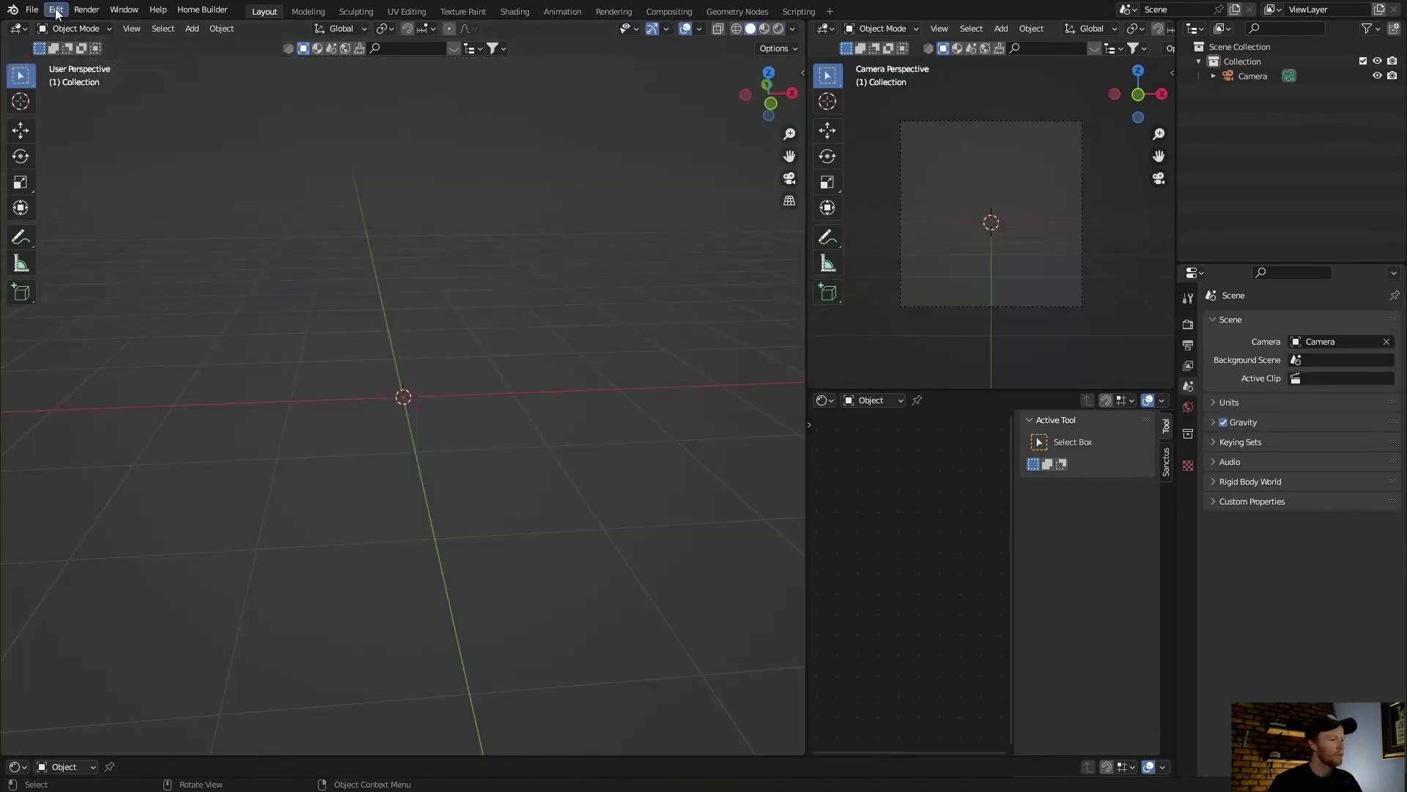
- Search add-ons for 'lan', confirm A.N.T.Landscape is enabled, and close Preferences
left_click(57, 10)
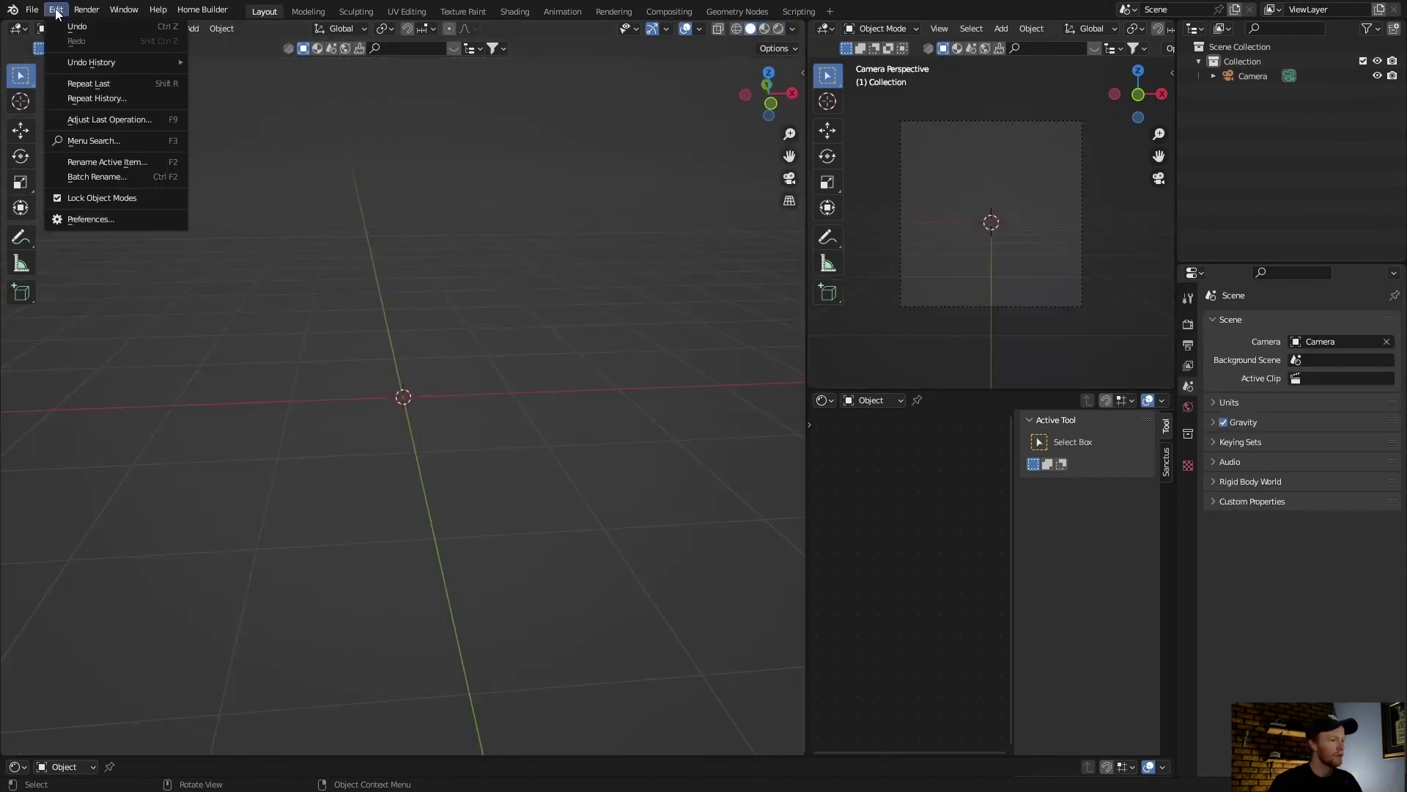
left_click(107, 217)
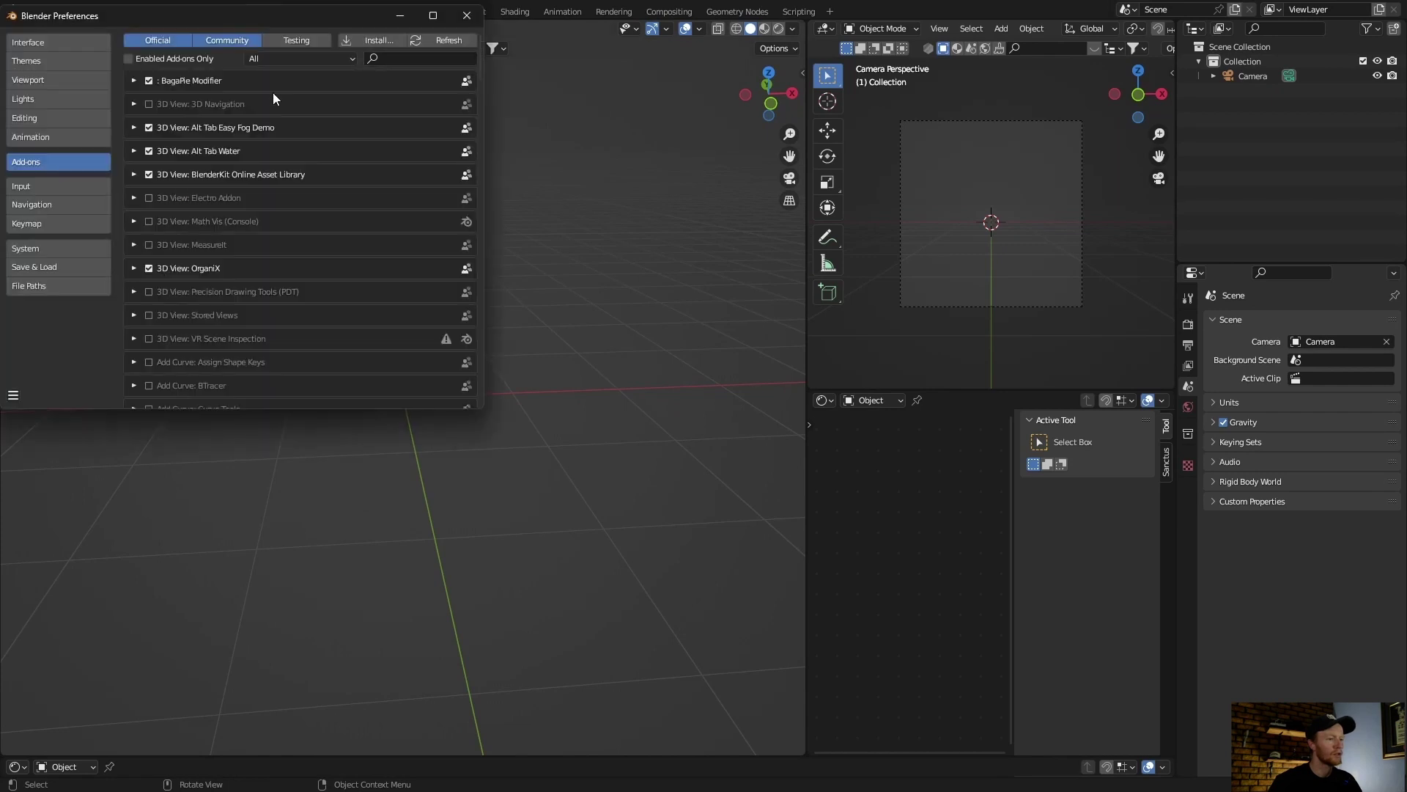
left_click(394, 59)
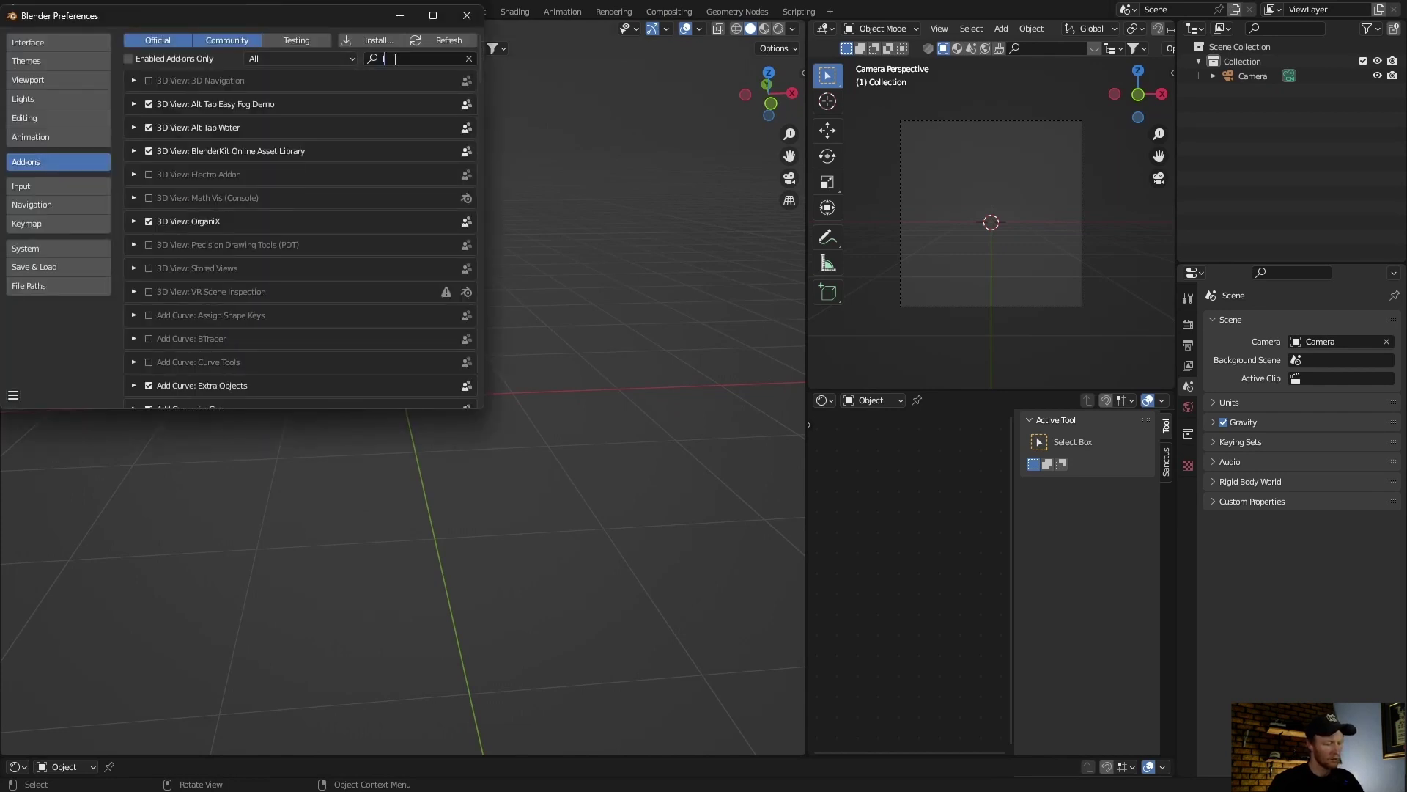
type("lan")
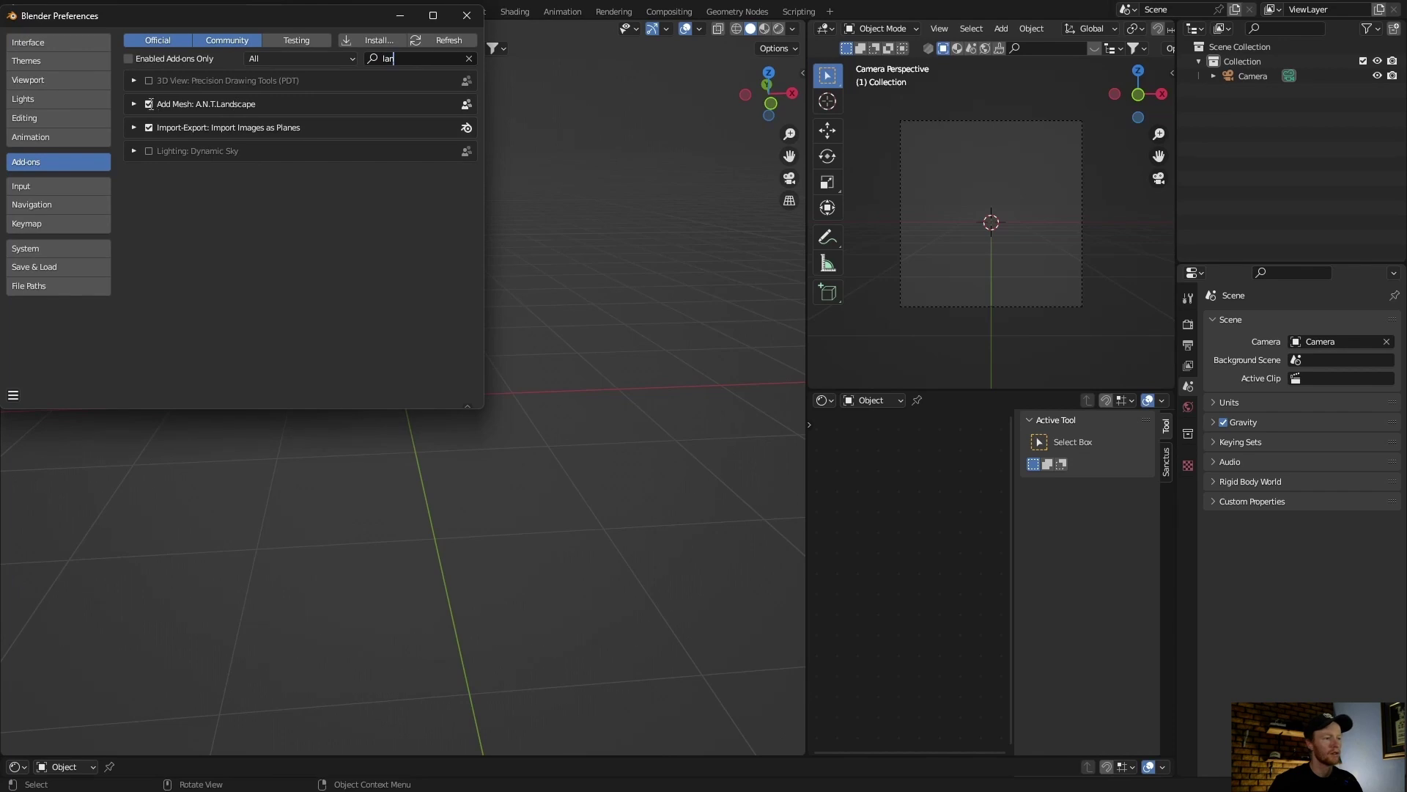
left_click(133, 103)
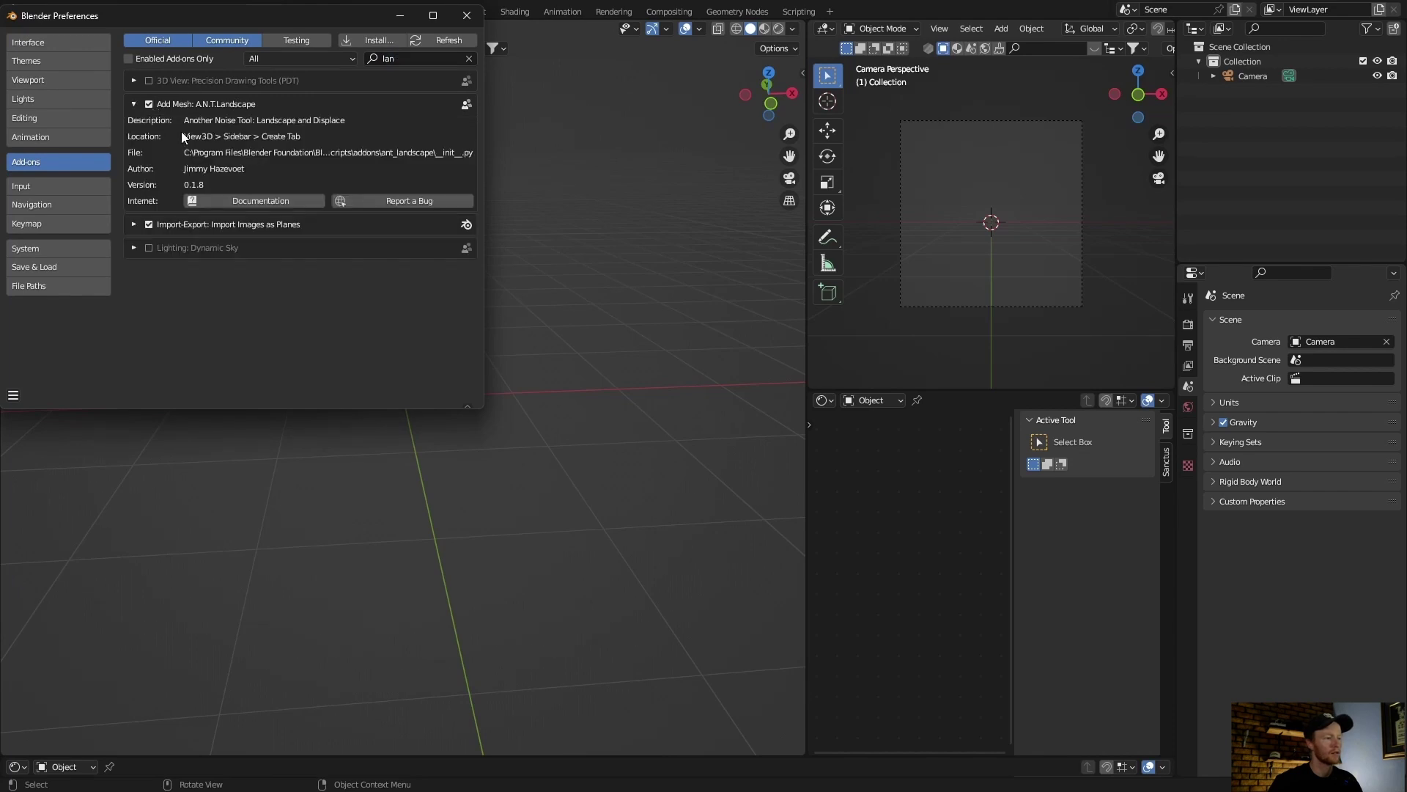
left_click(466, 15)
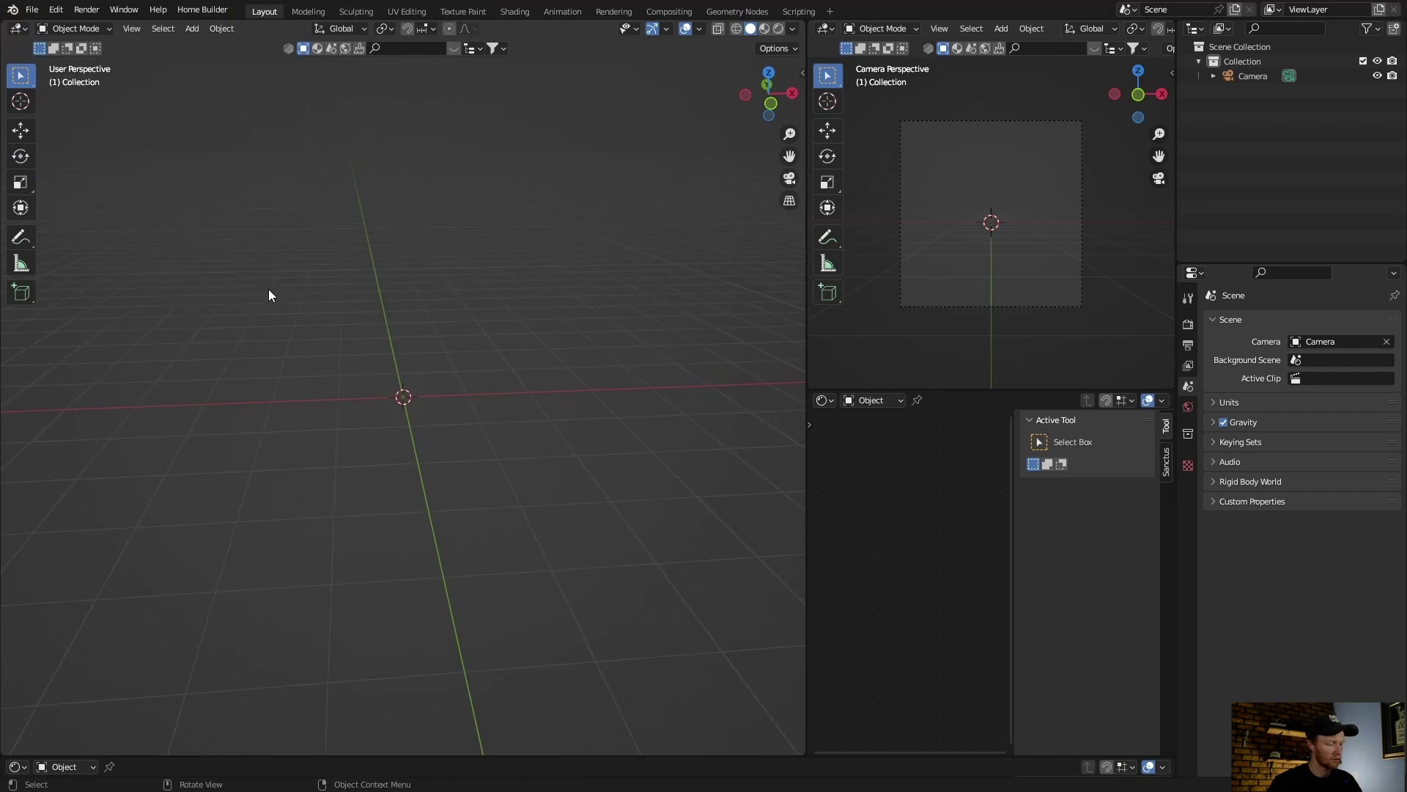
- Add a new A.N.T. Landscape terrain mesh and expand its generation settings
key("shift+a")
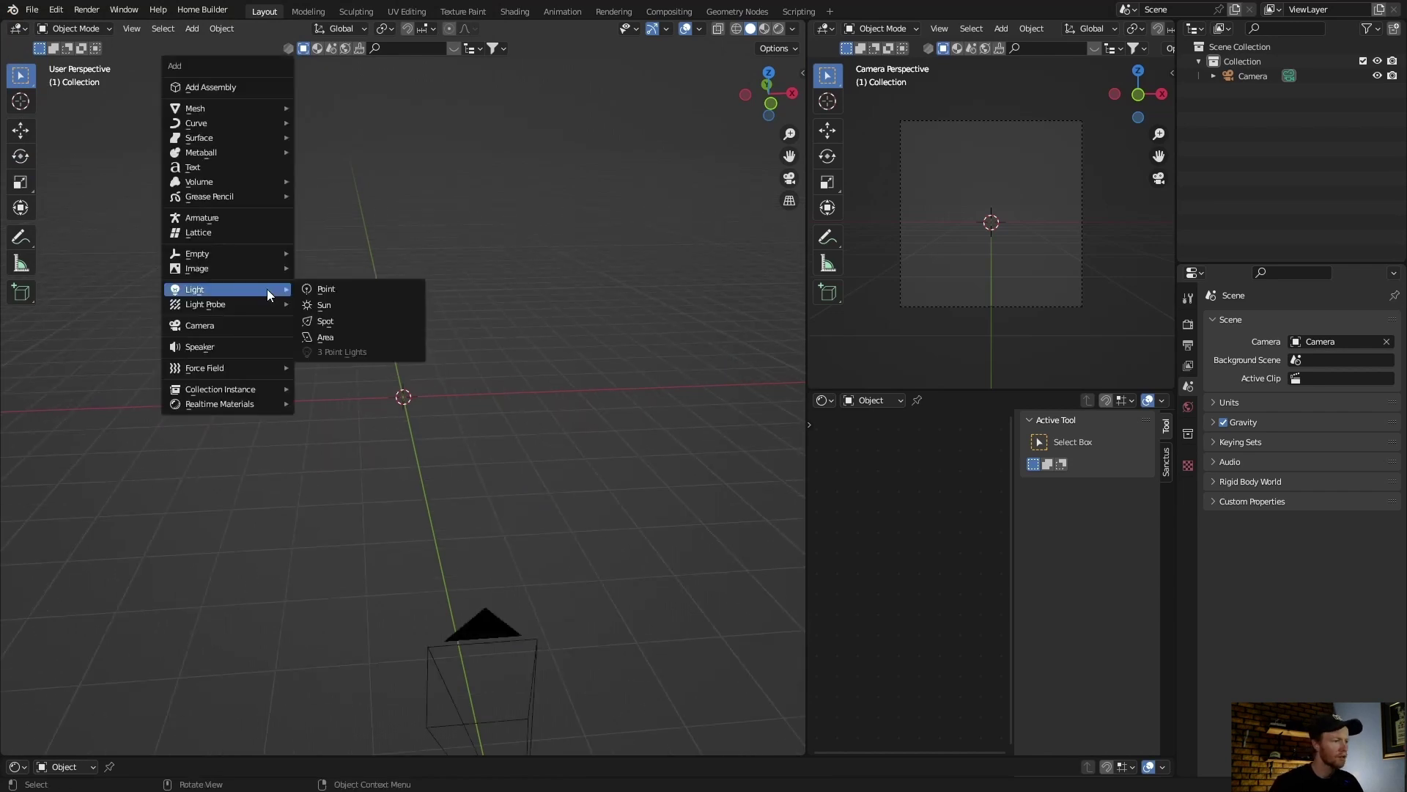
mouse_move(225, 107)
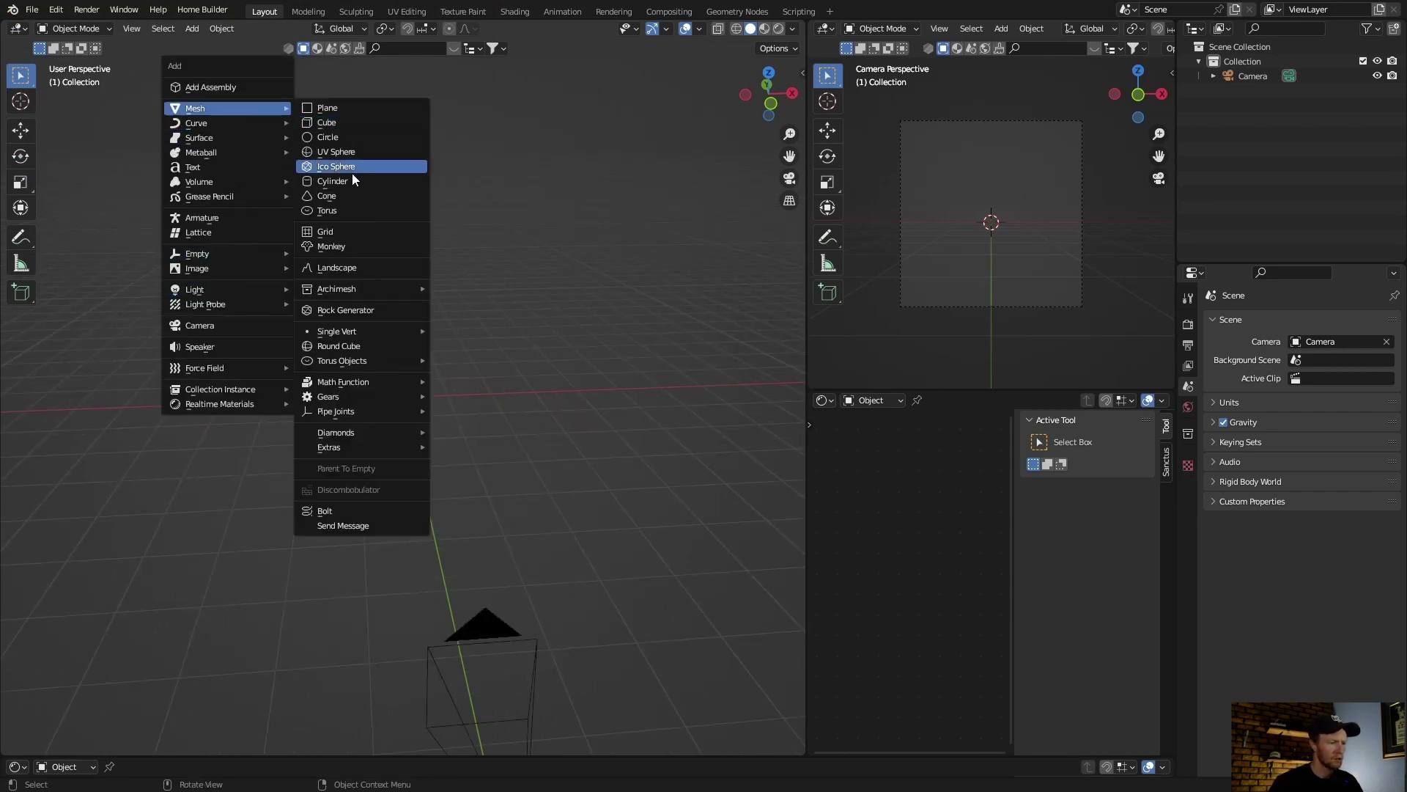
left_click(354, 269)
scroll(272, 422, "up", 8)
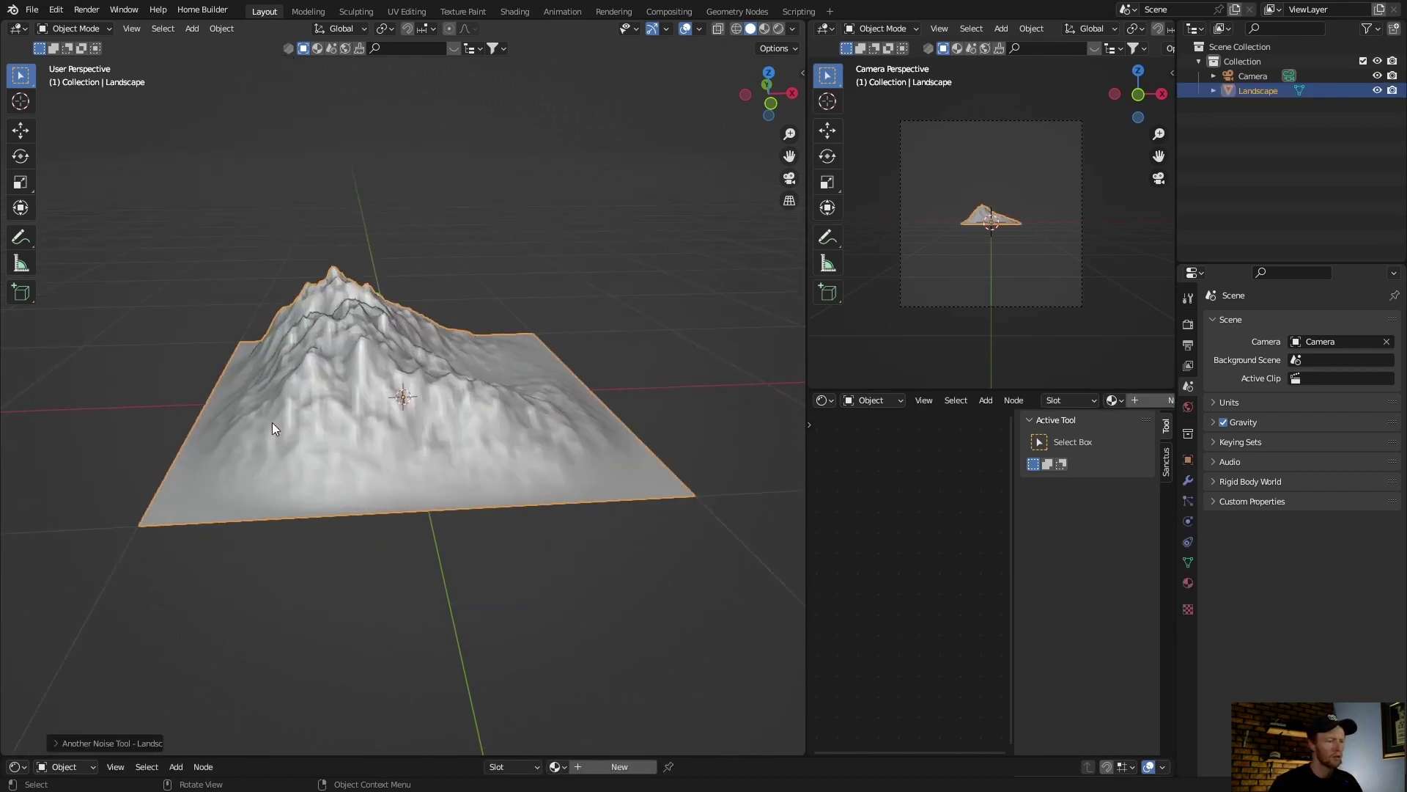
left_click(55, 743)
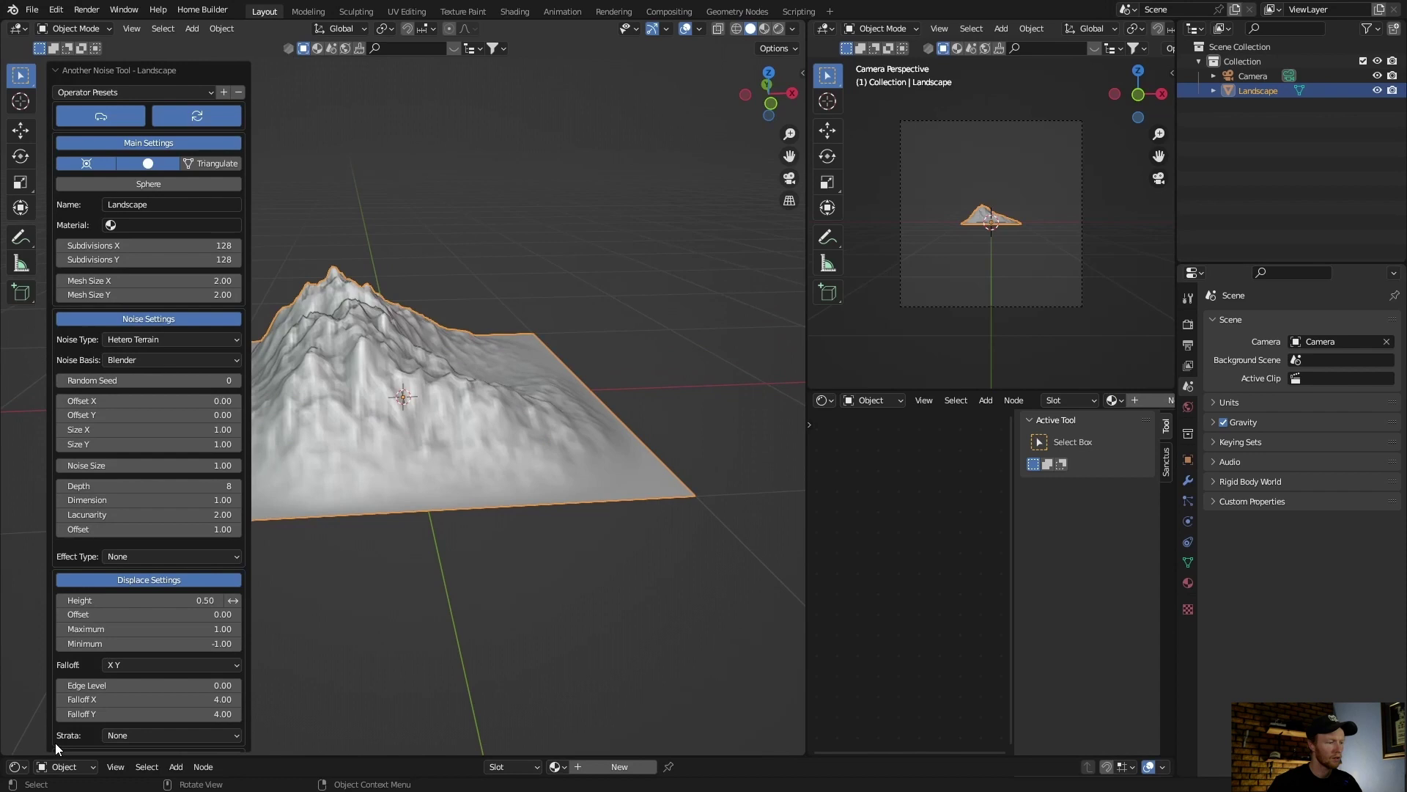
- Try the dunes preset, then apply the river preset with random seed 114
left_click(116, 94)
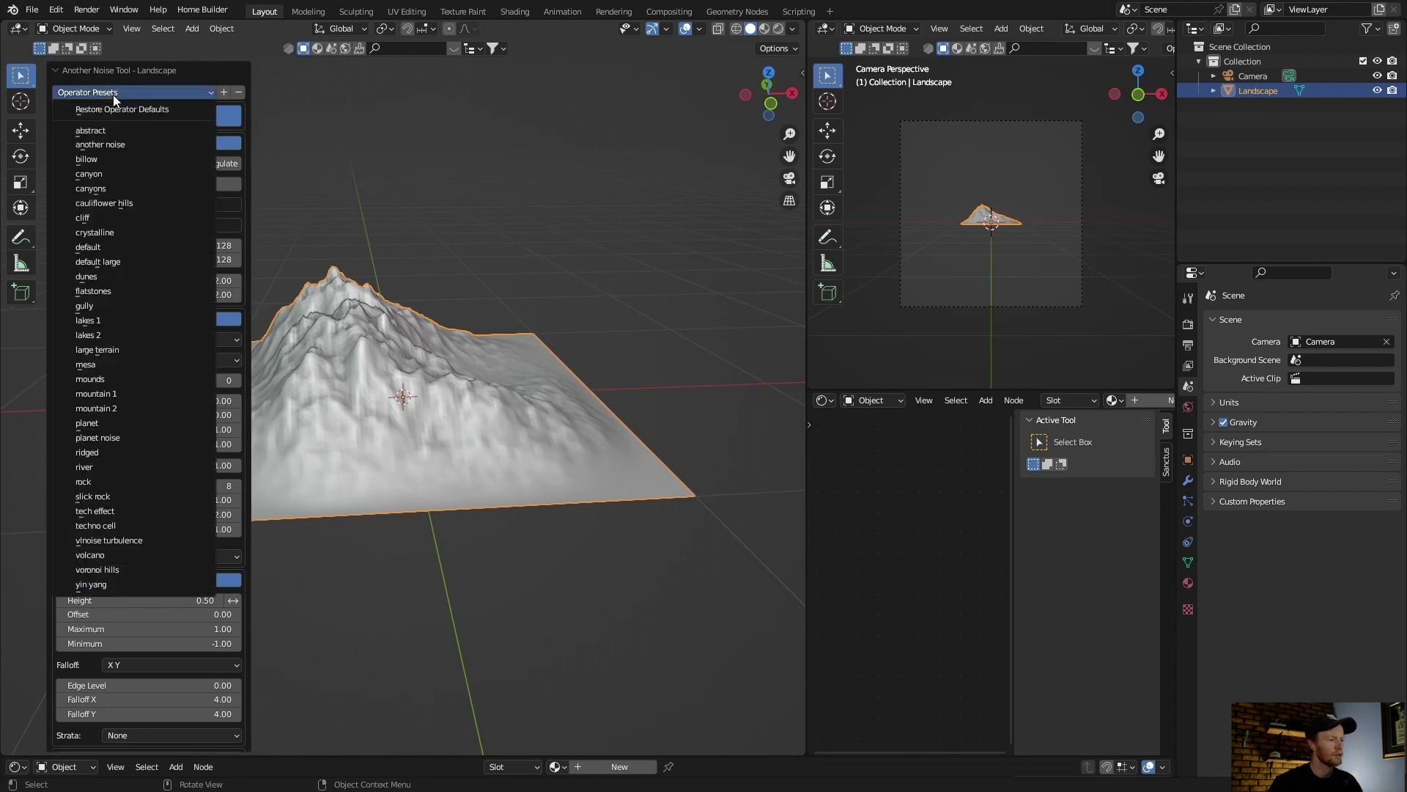
left_click(111, 204)
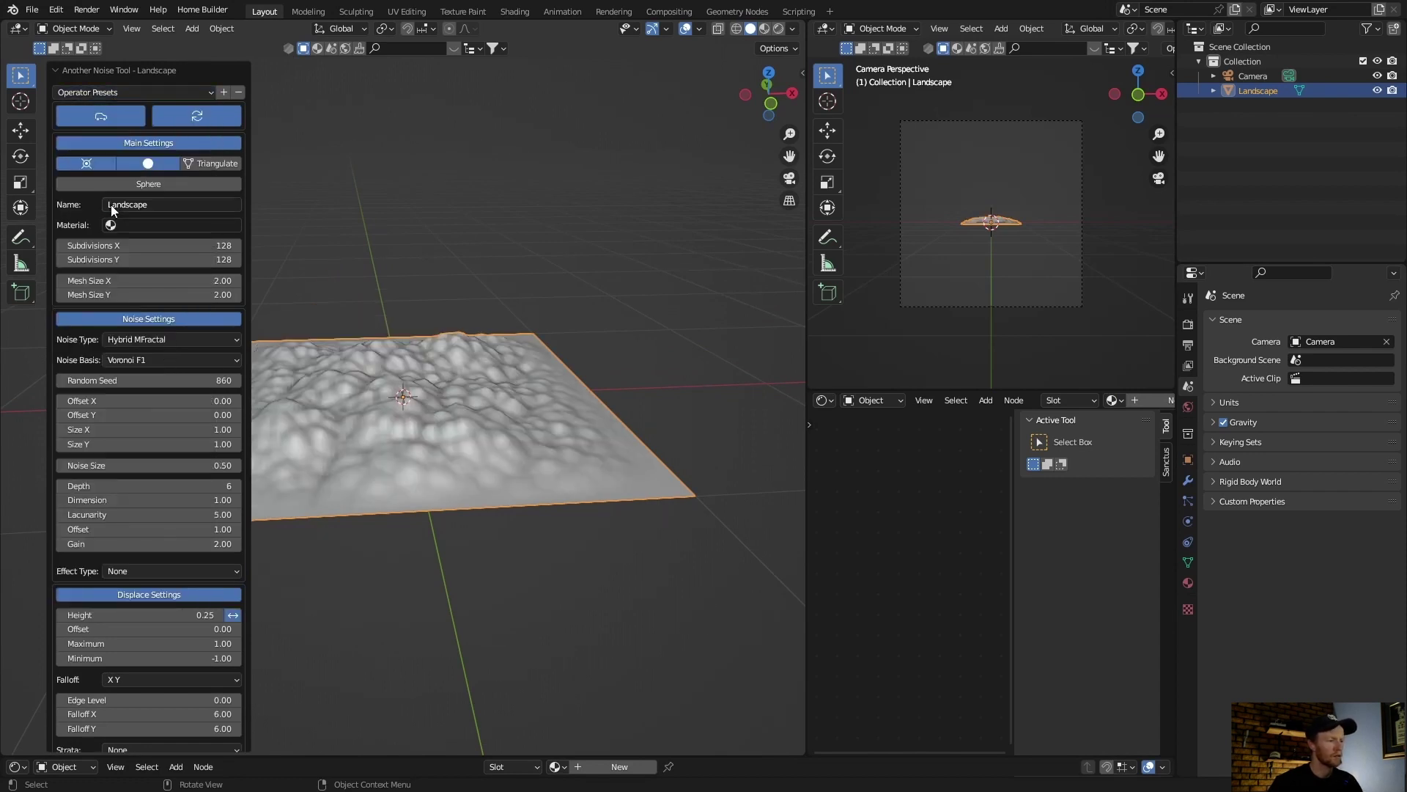
left_click(105, 91)
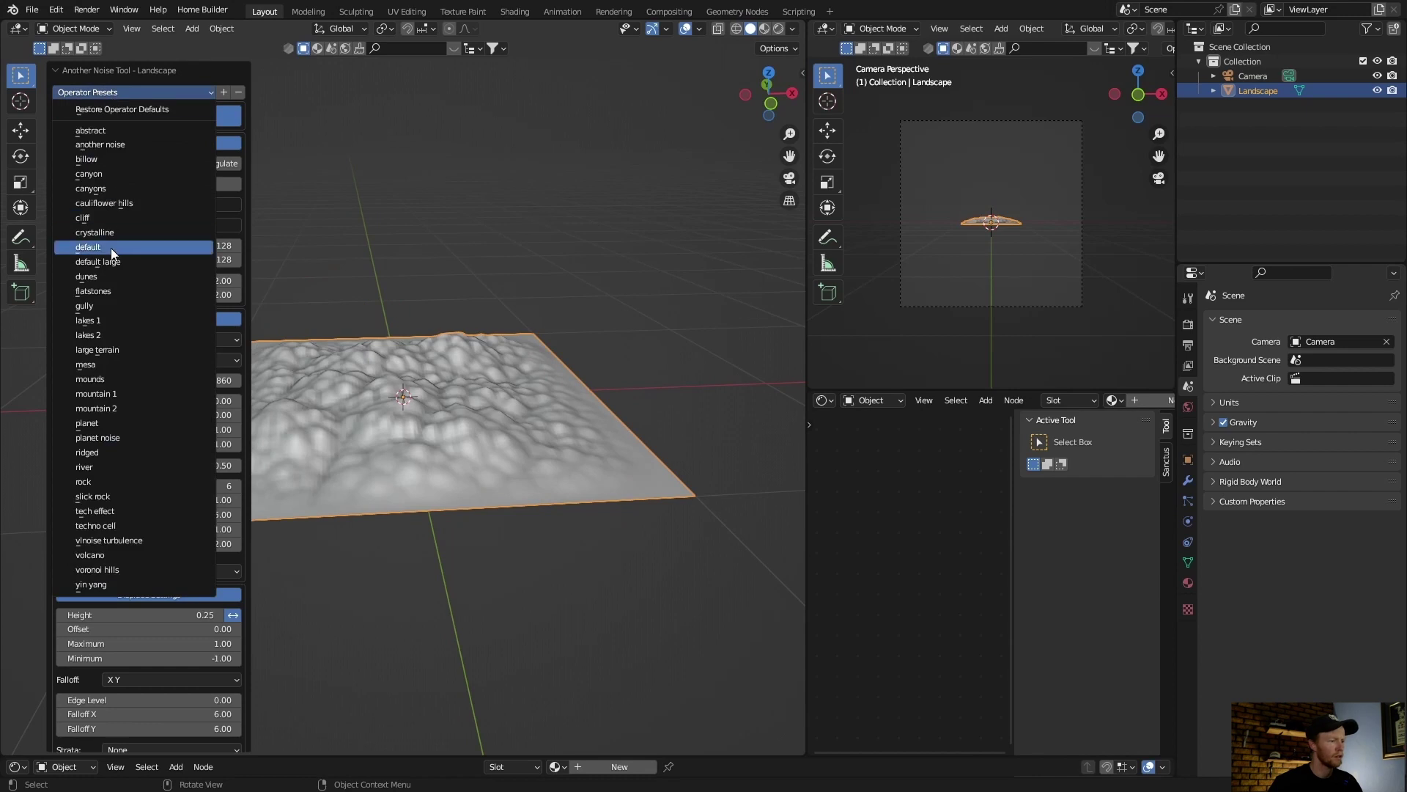
left_click(111, 276)
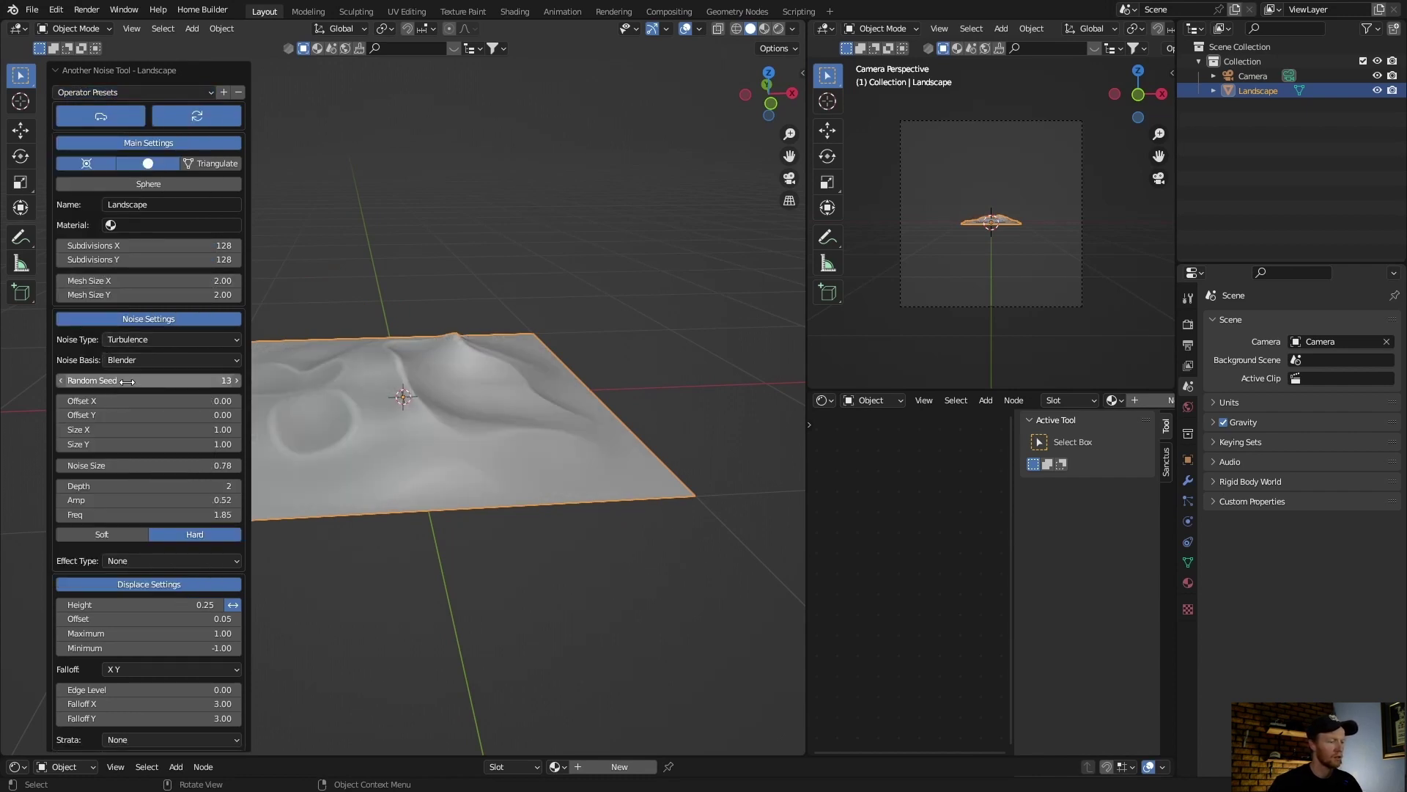
mouse_move(128, 381)
left_mouse_down()
mouse_move(158, 382)
mouse_move(117, 381)
left_mouse_up()
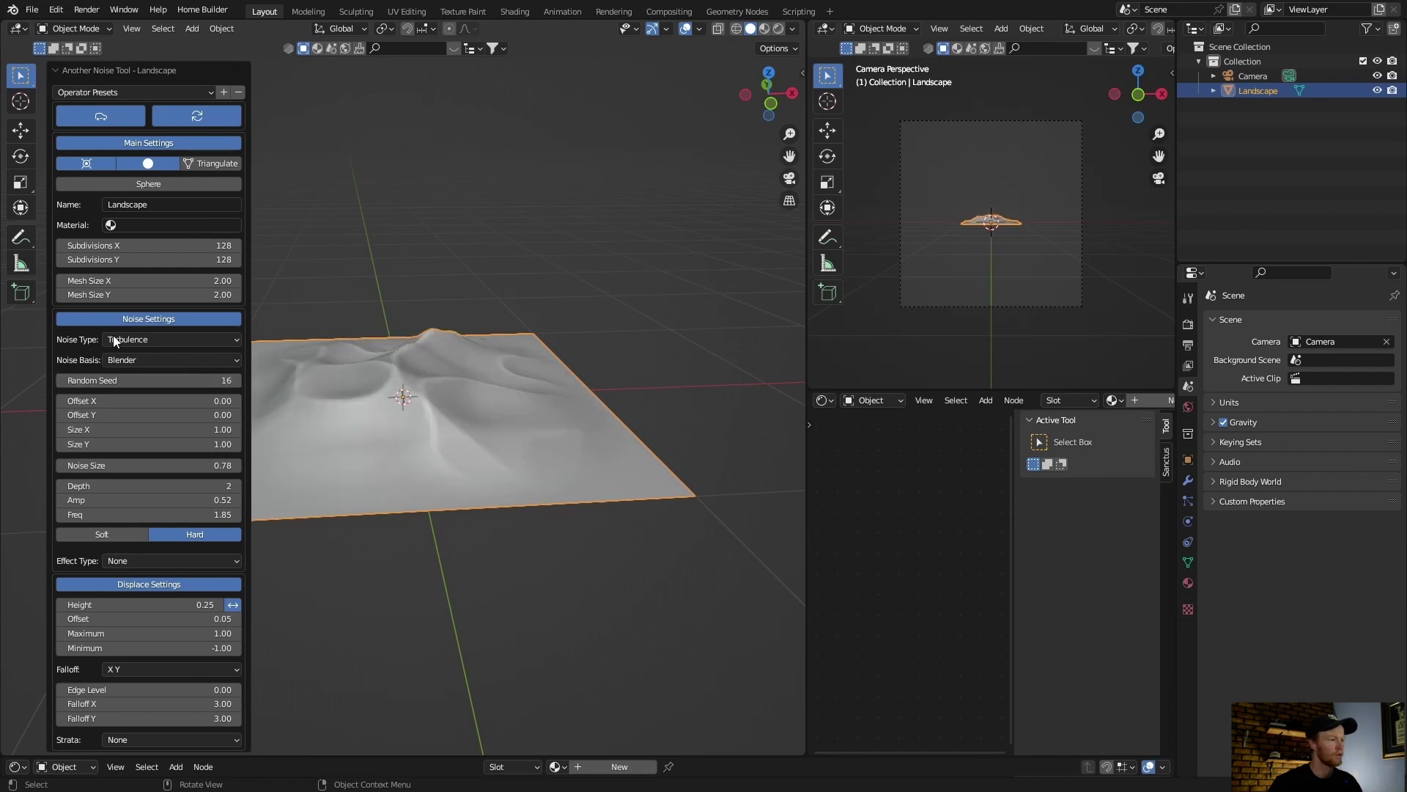
left_click(80, 92)
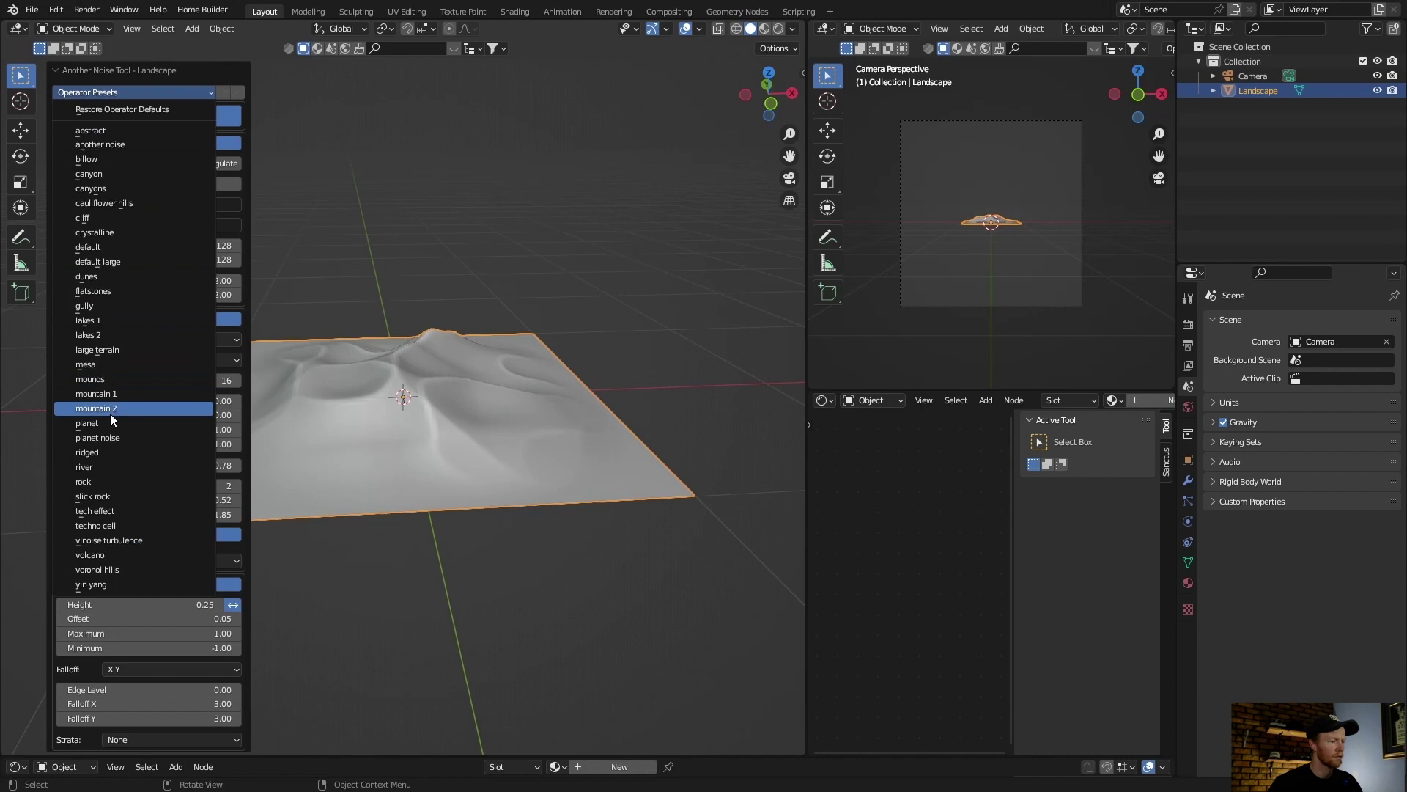
left_click(113, 465)
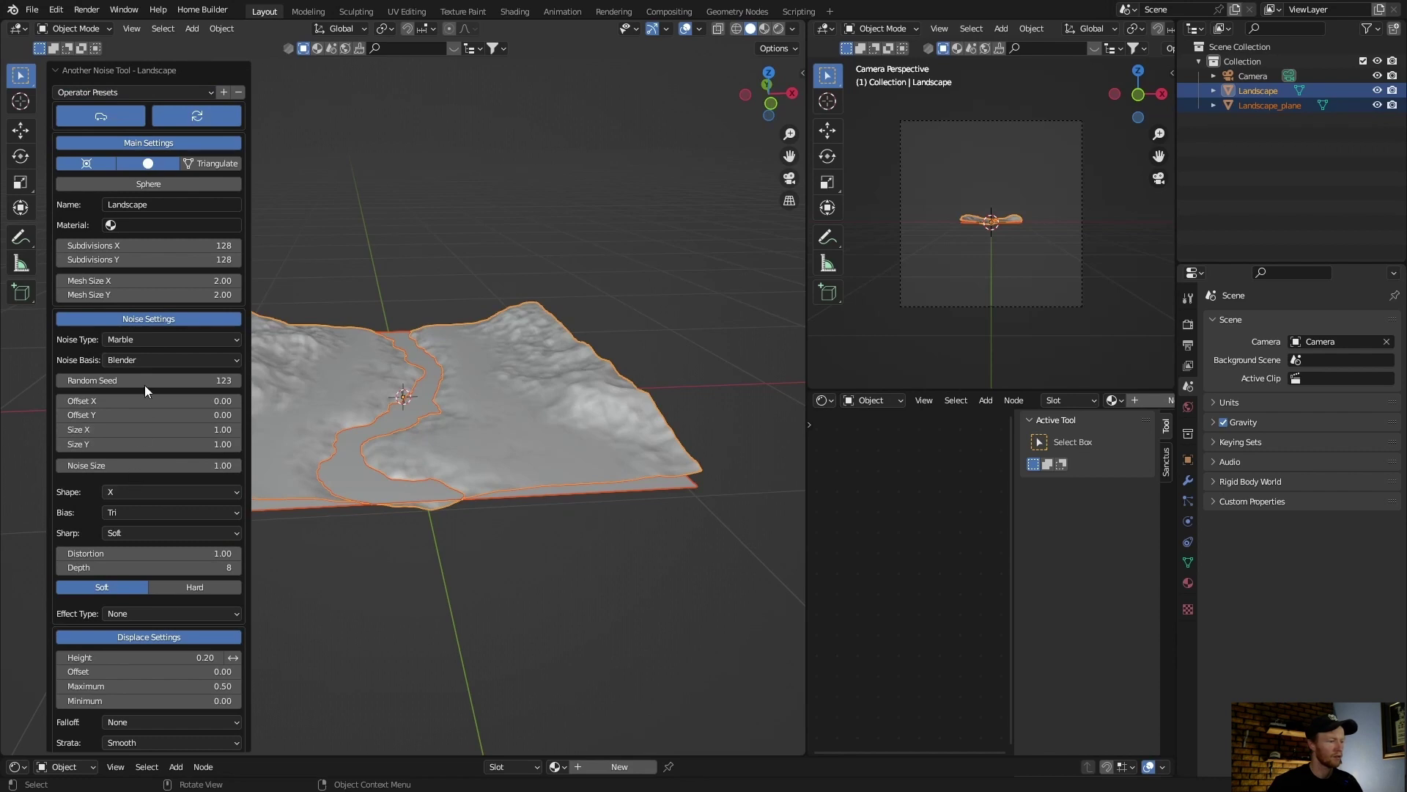
mouse_move(135, 381)
left_mouse_down()
mouse_move(102, 381)
mouse_move(136, 381)
left_mouse_up()
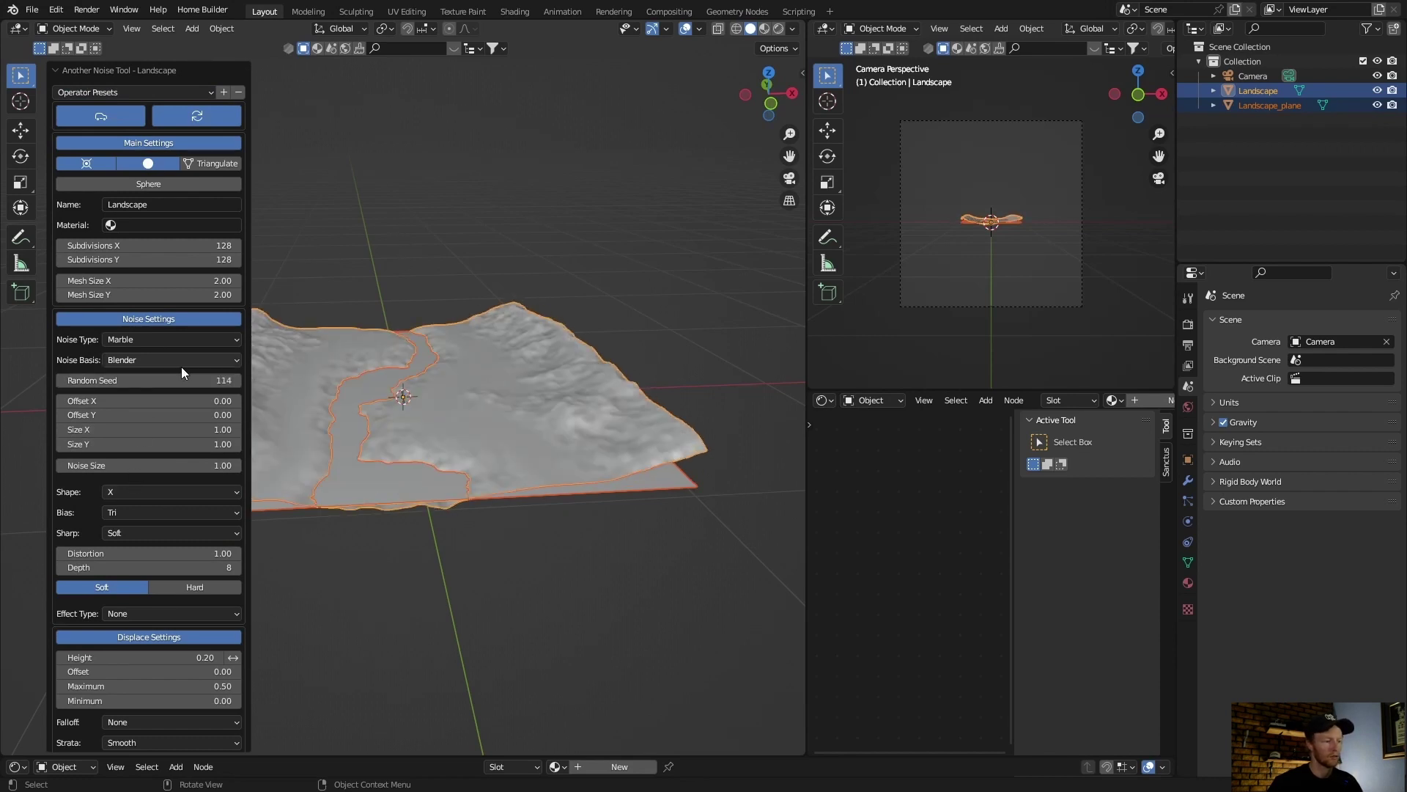
- Select the Landscape terrain and the Landscape_plane together
left_click(371, 217)
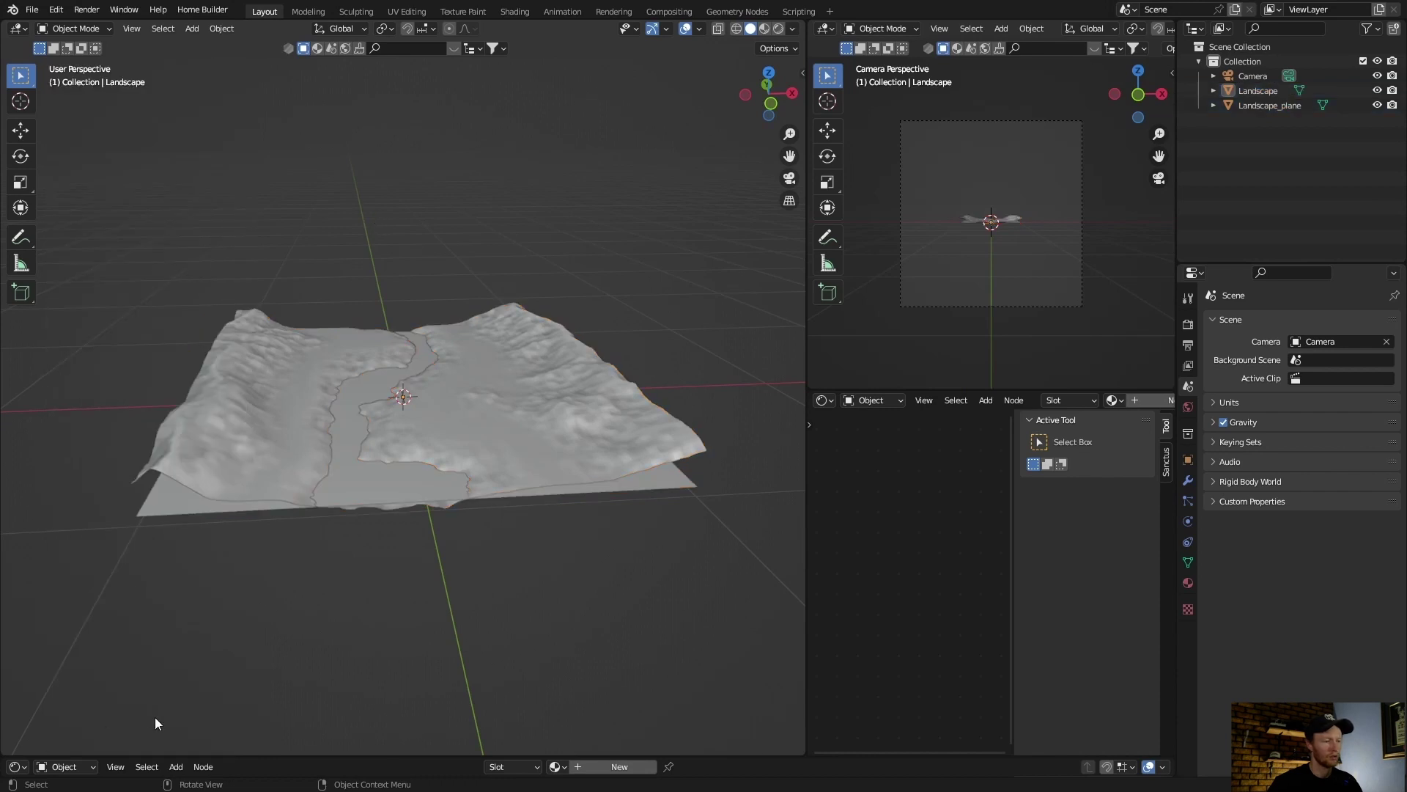
left_click(296, 399)
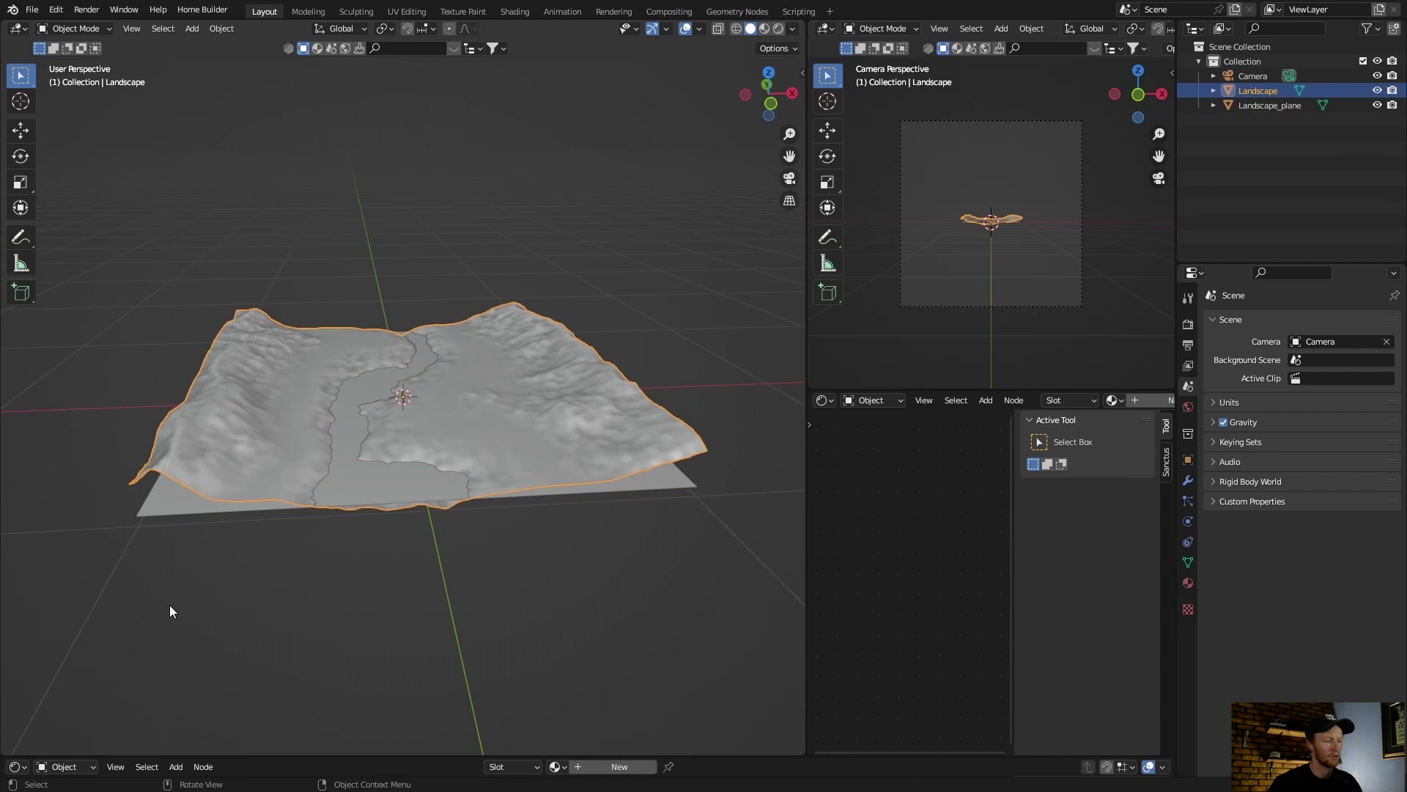
middle_click_drag(314, 636, 310, 608)
scroll(310, 609, "up", 6)
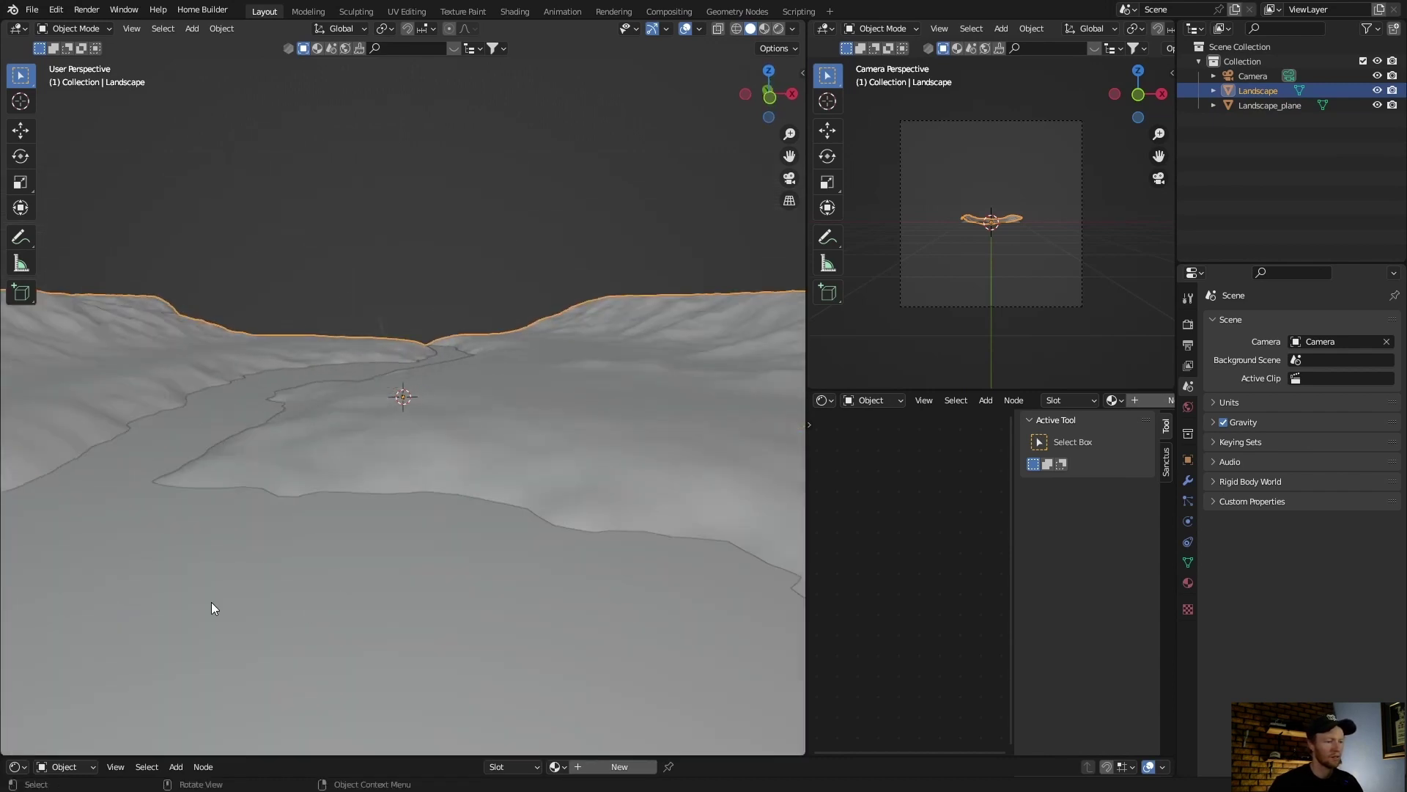
left_click(211, 609)
scroll(211, 608, "down", 6)
scroll(279, 539, "up", 5)
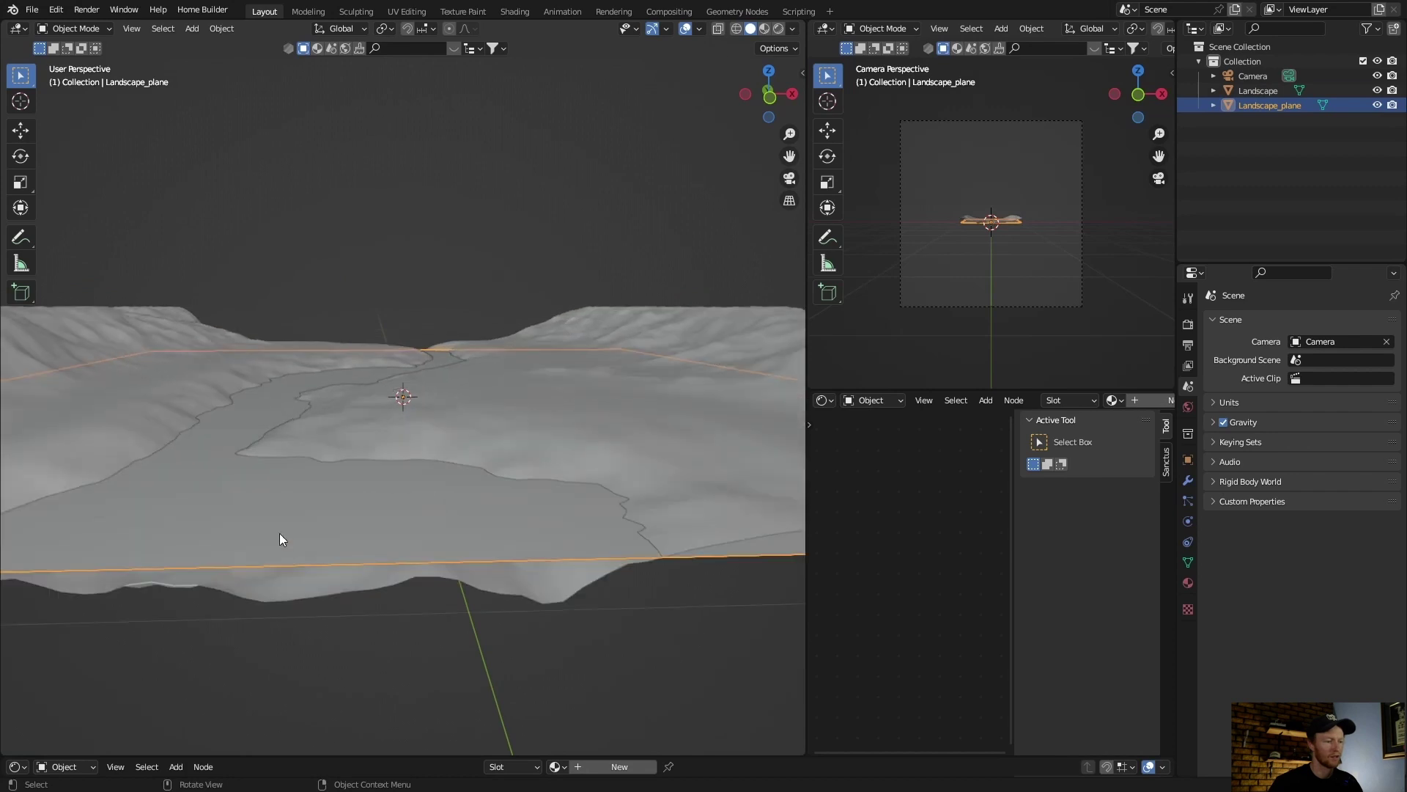
scroll(531, 352, "down", 5)
middle_click_drag(531, 352, 609, 339)
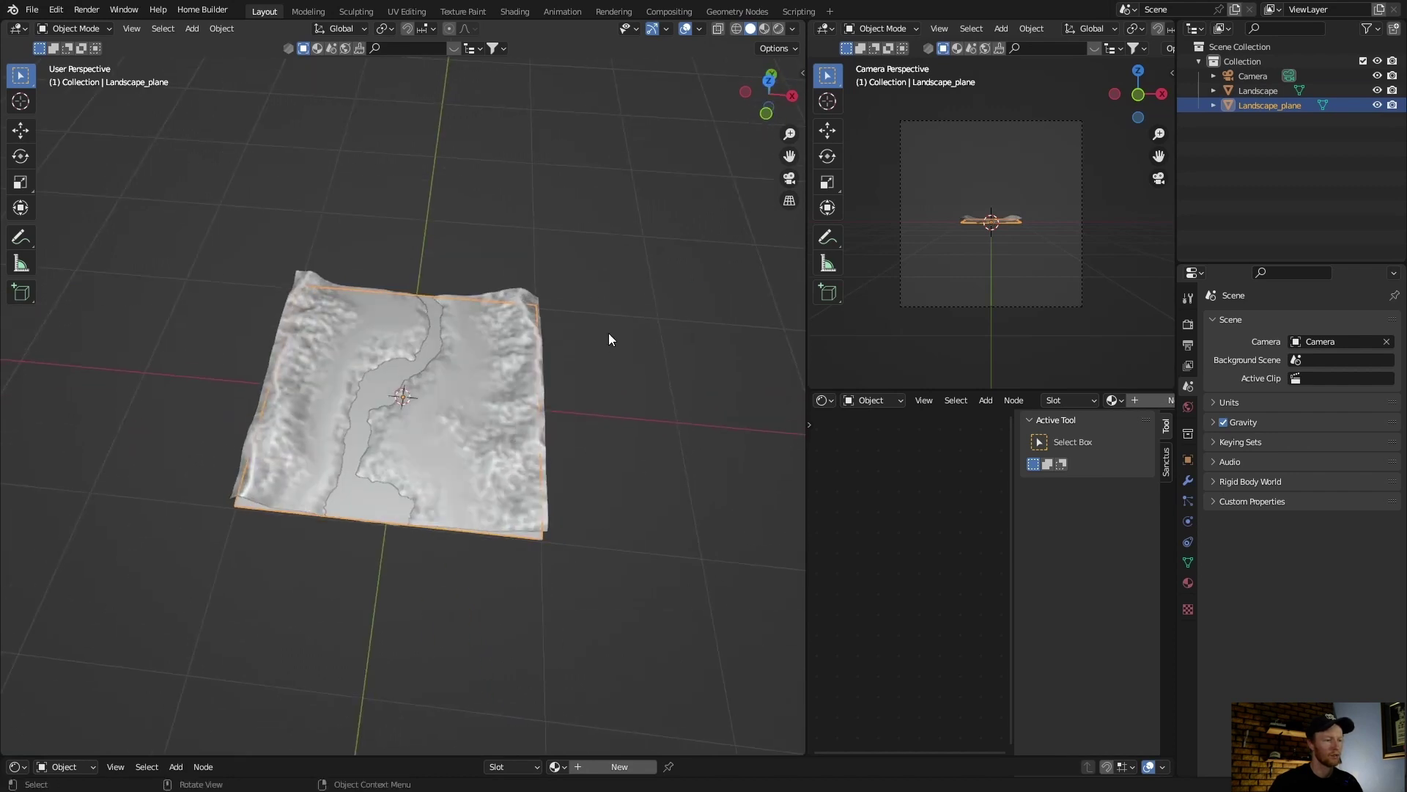
left_click_drag(609, 330, 252, 438)
- Scale both landscape objects uniformly to 2.584, then select only the Landscape terrain
key("s")
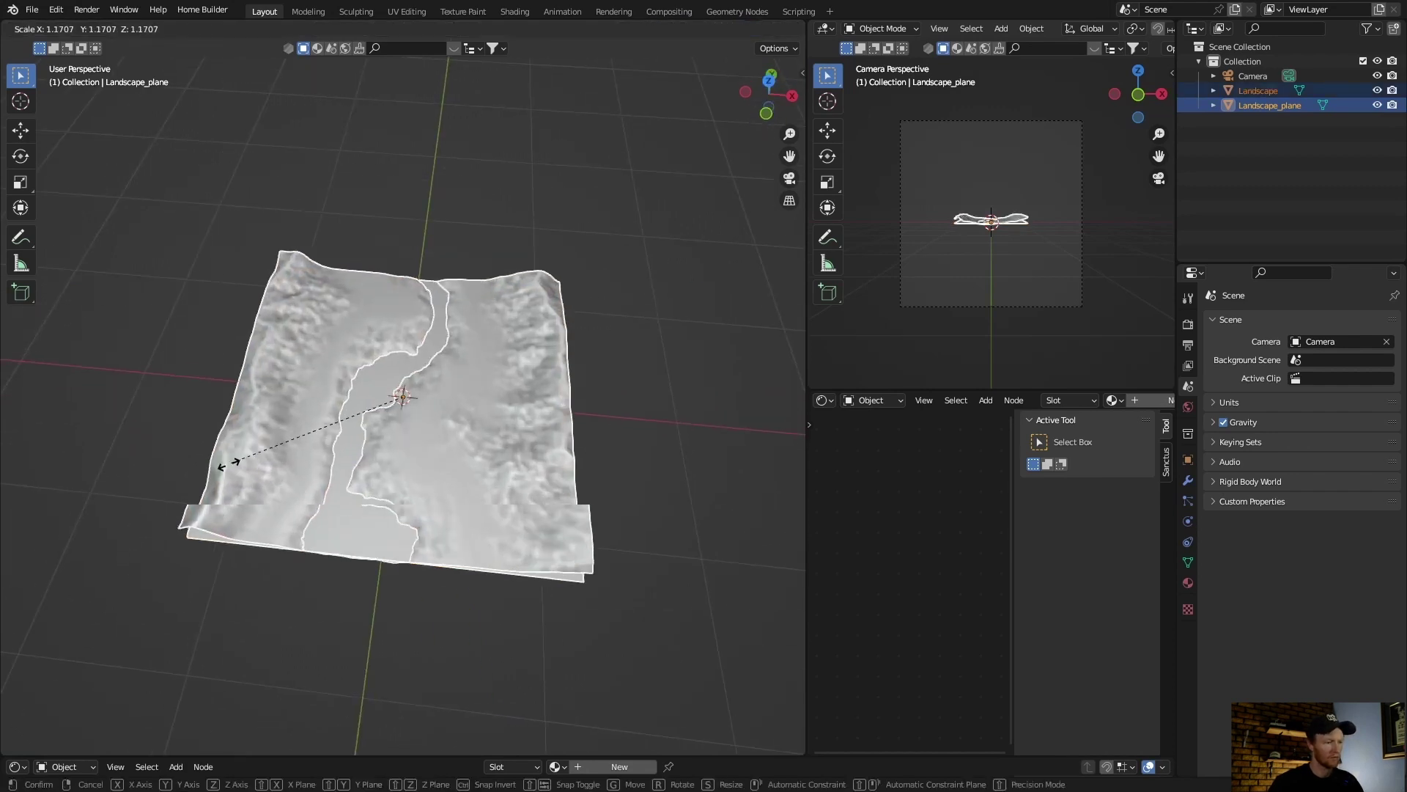
left_click(84, 655)
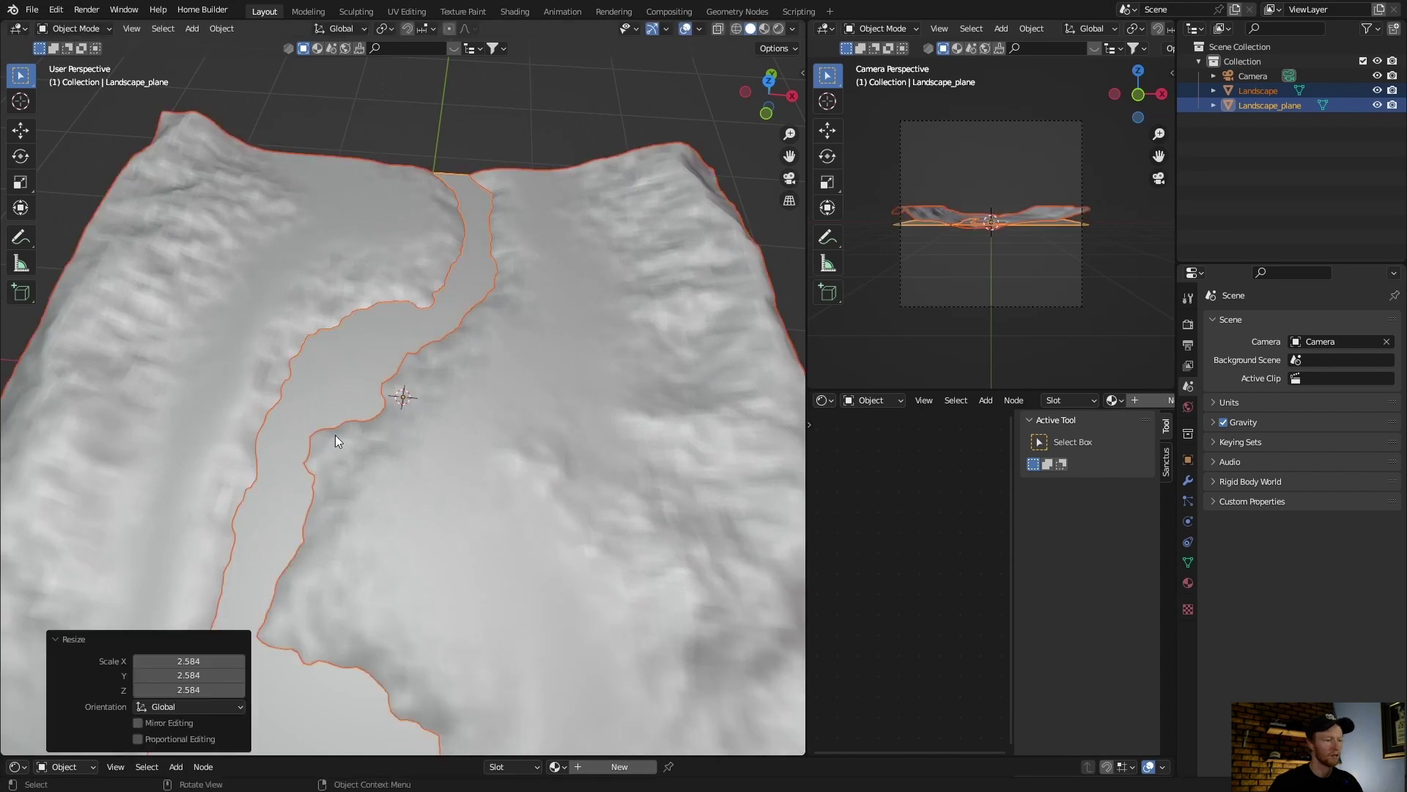
middle_click_drag(336, 440, 358, 349)
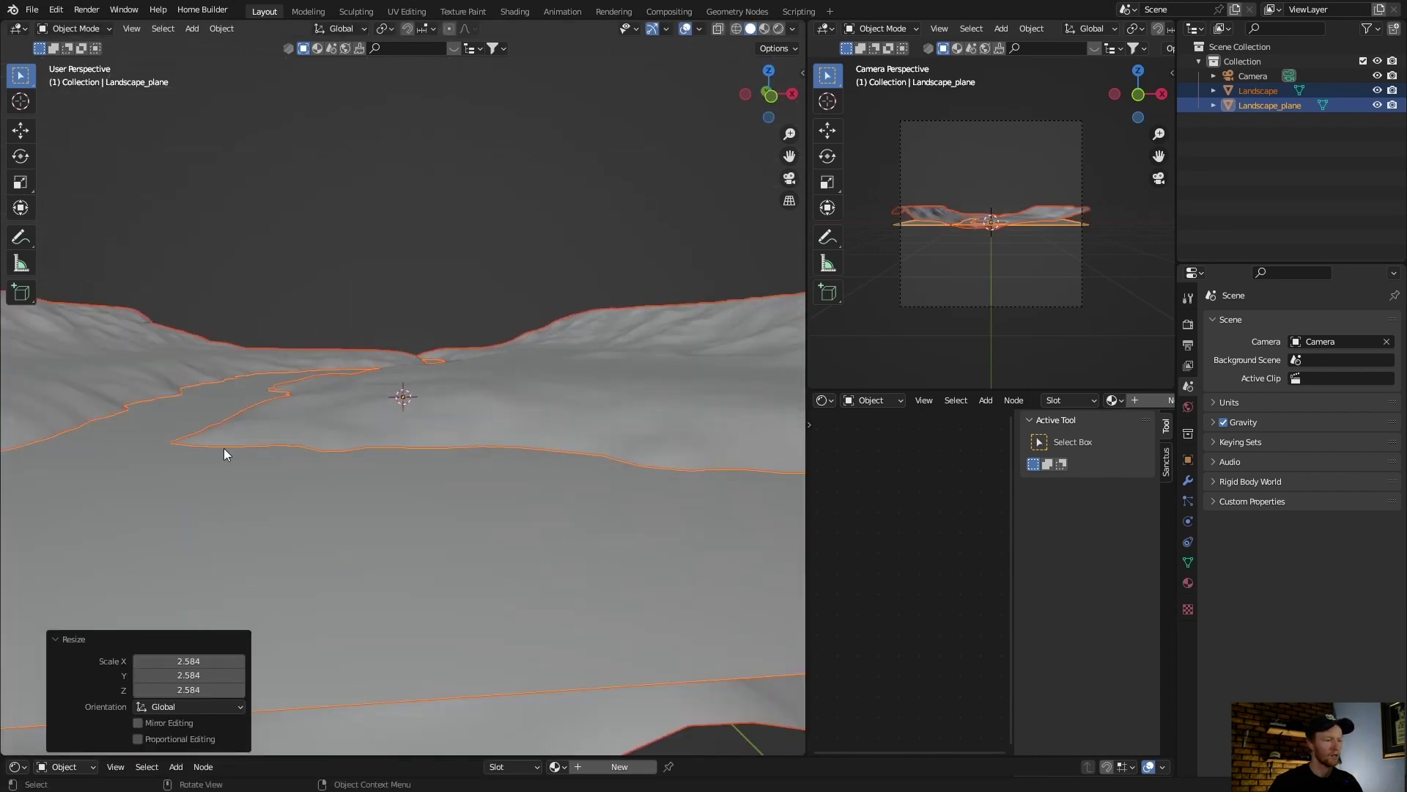
left_click(165, 506)
left_click(166, 506)
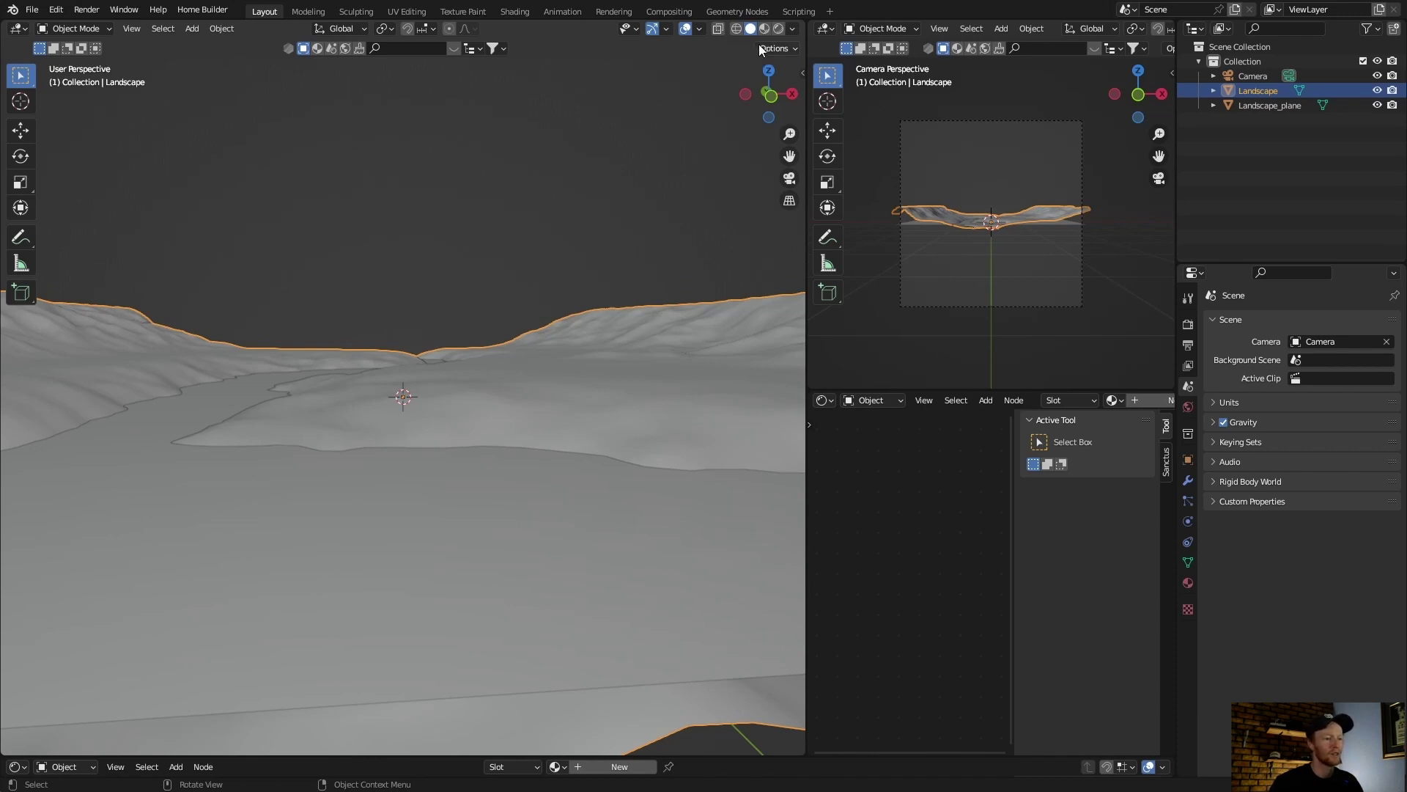
- Preview the scene in rendered shading lit by the scene world
left_click(778, 28)
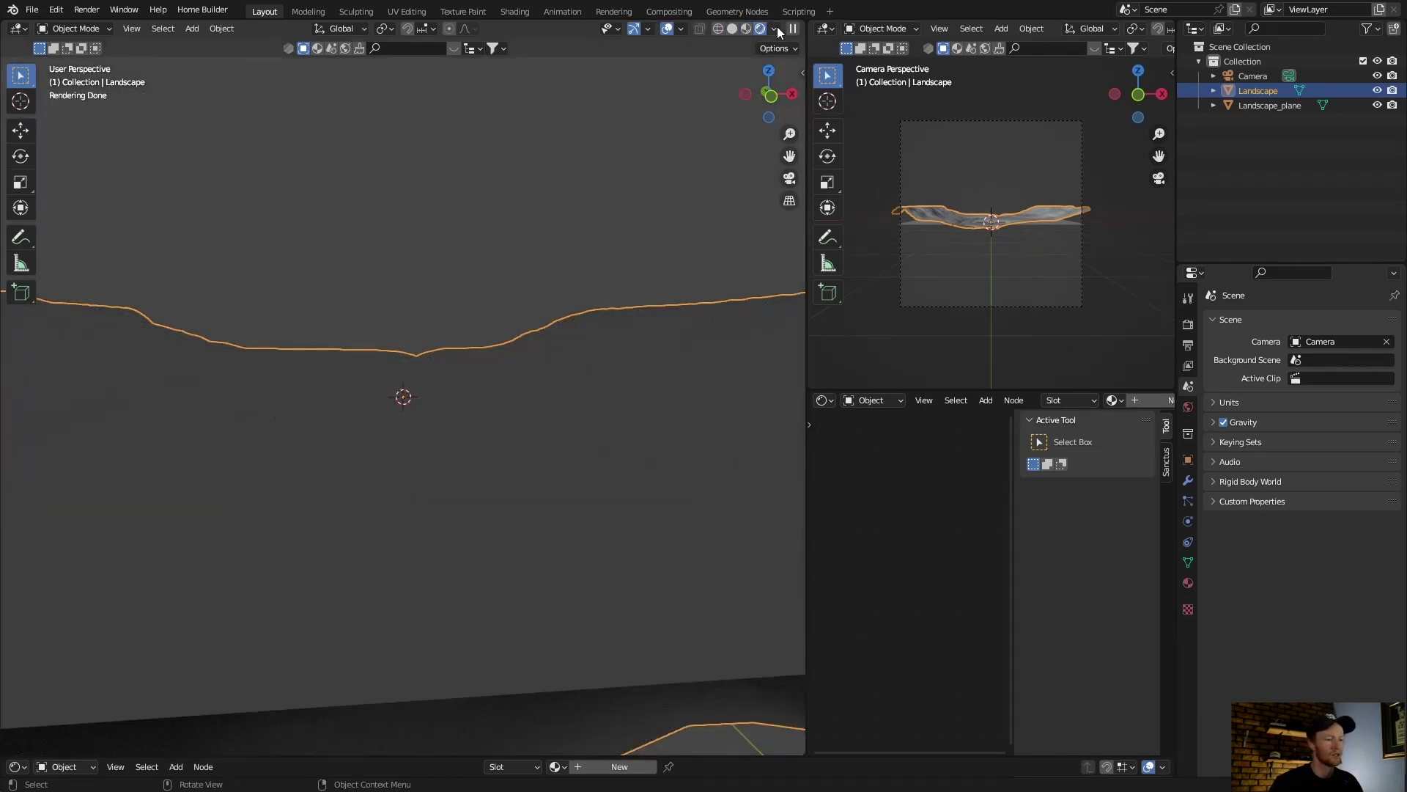
left_click(774, 29)
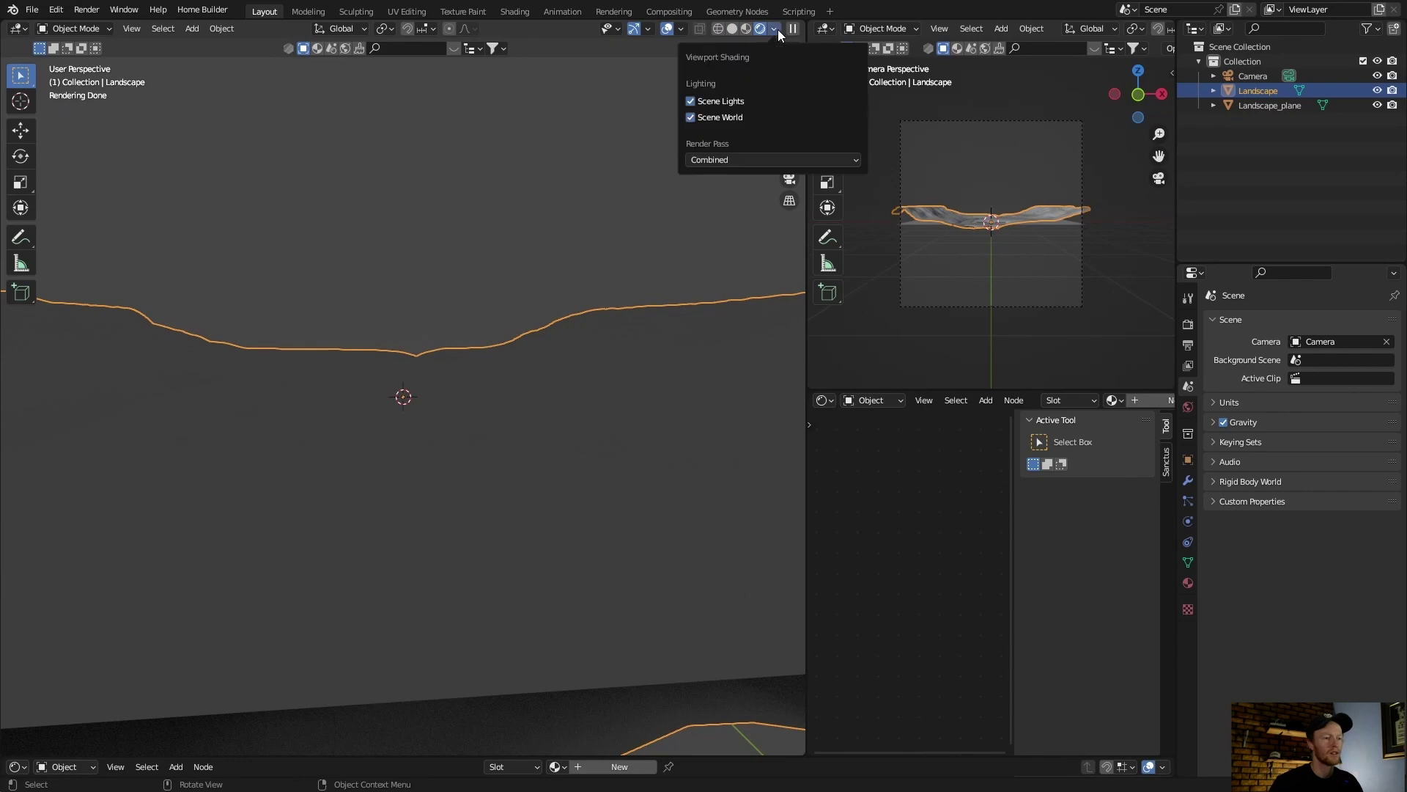
left_click(691, 117)
mouse_move(395, 450)
middle_mouse_down()
mouse_move(434, 450)
mouse_move(381, 452)
middle_mouse_up()
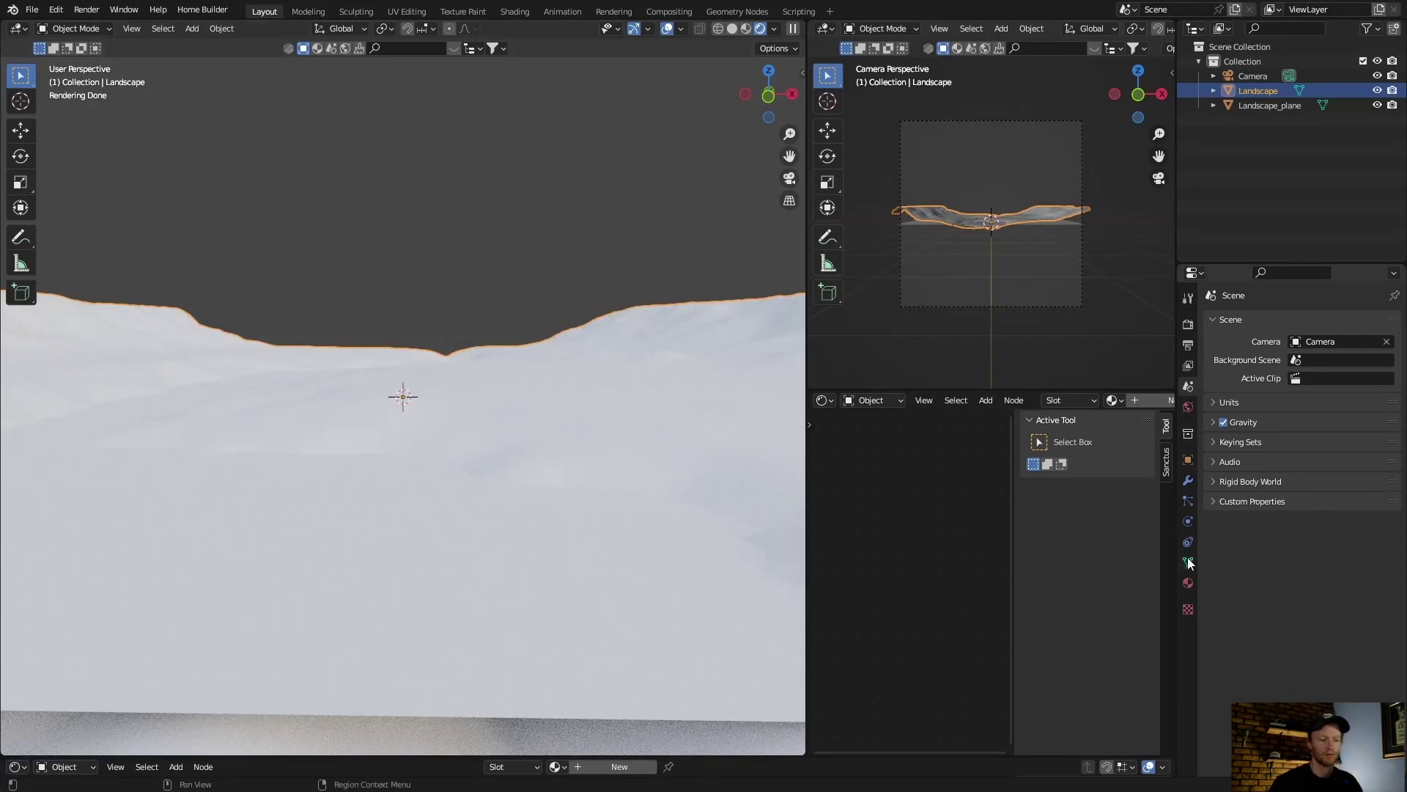
- Scatter the botaniq Basic (A) grass asset onto the landscape as a new layer
left_click(800, 73)
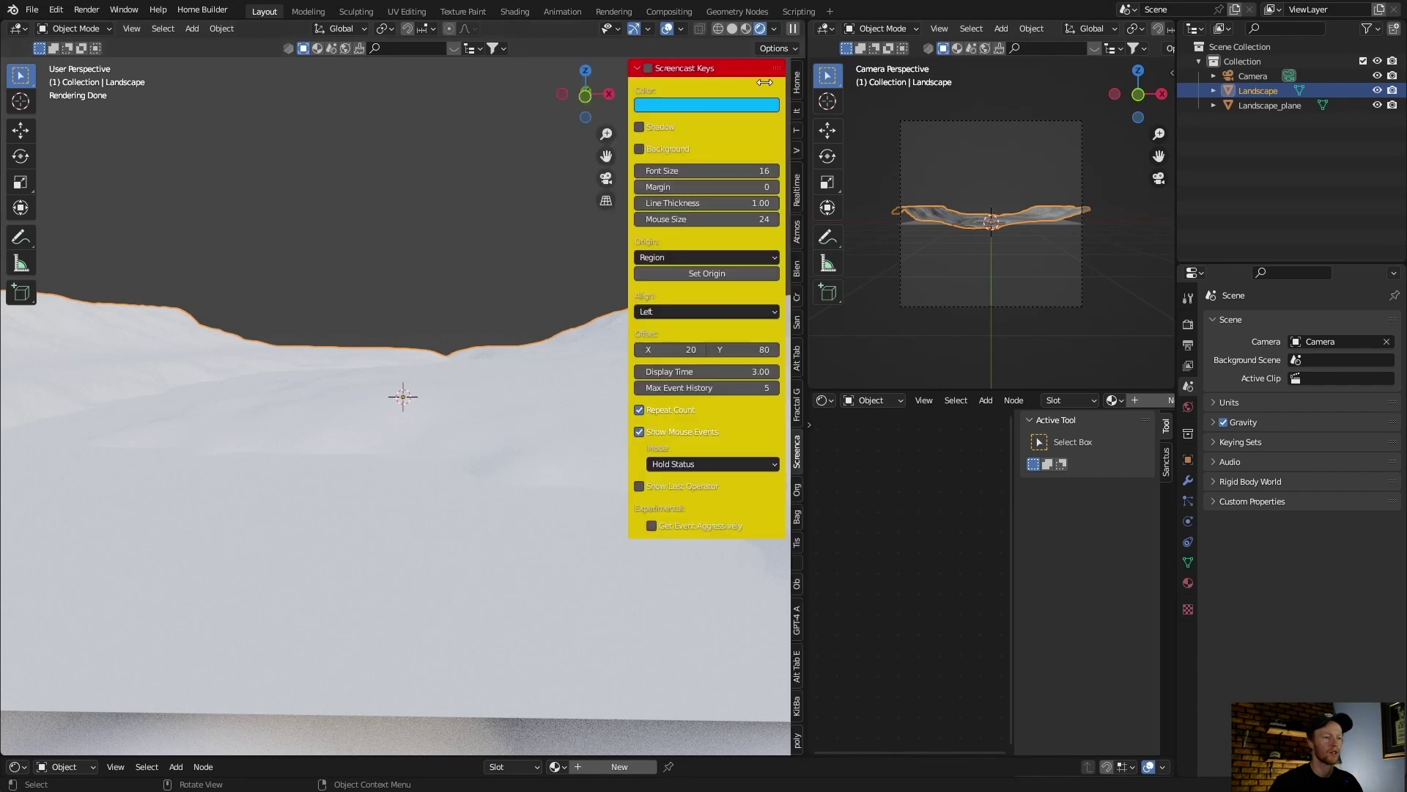
left_click(797, 739)
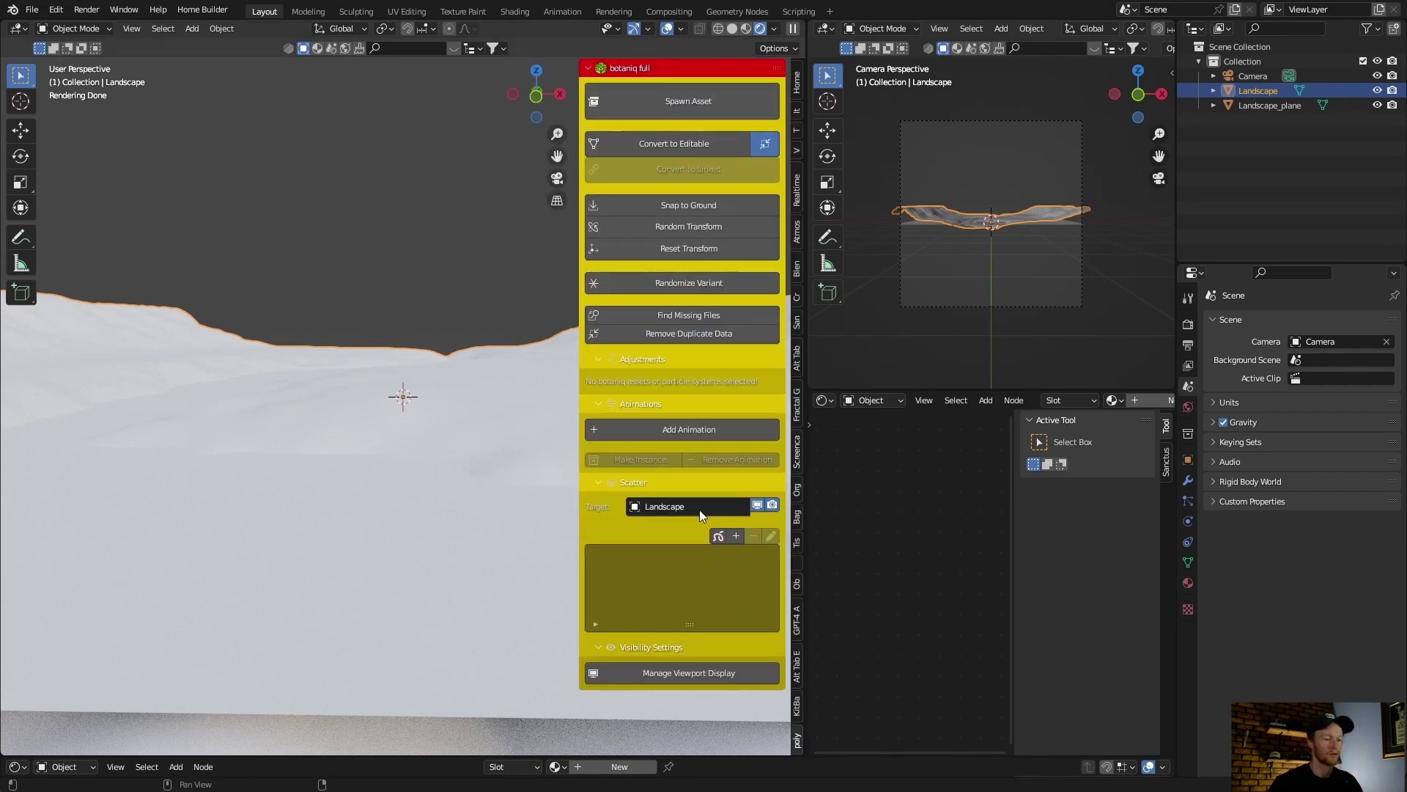
left_click(733, 537)
left_click(685, 639)
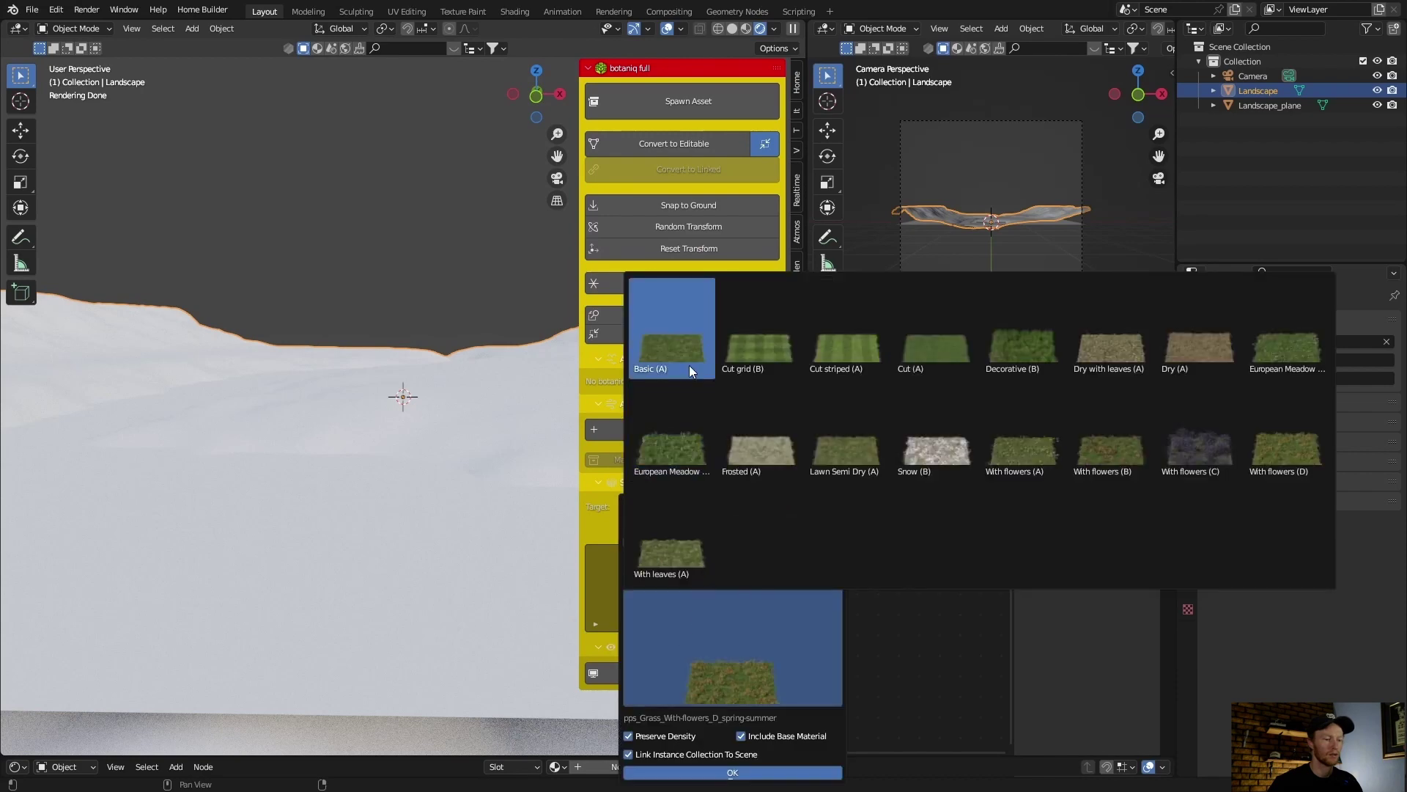
left_click(673, 349)
left_click(733, 771)
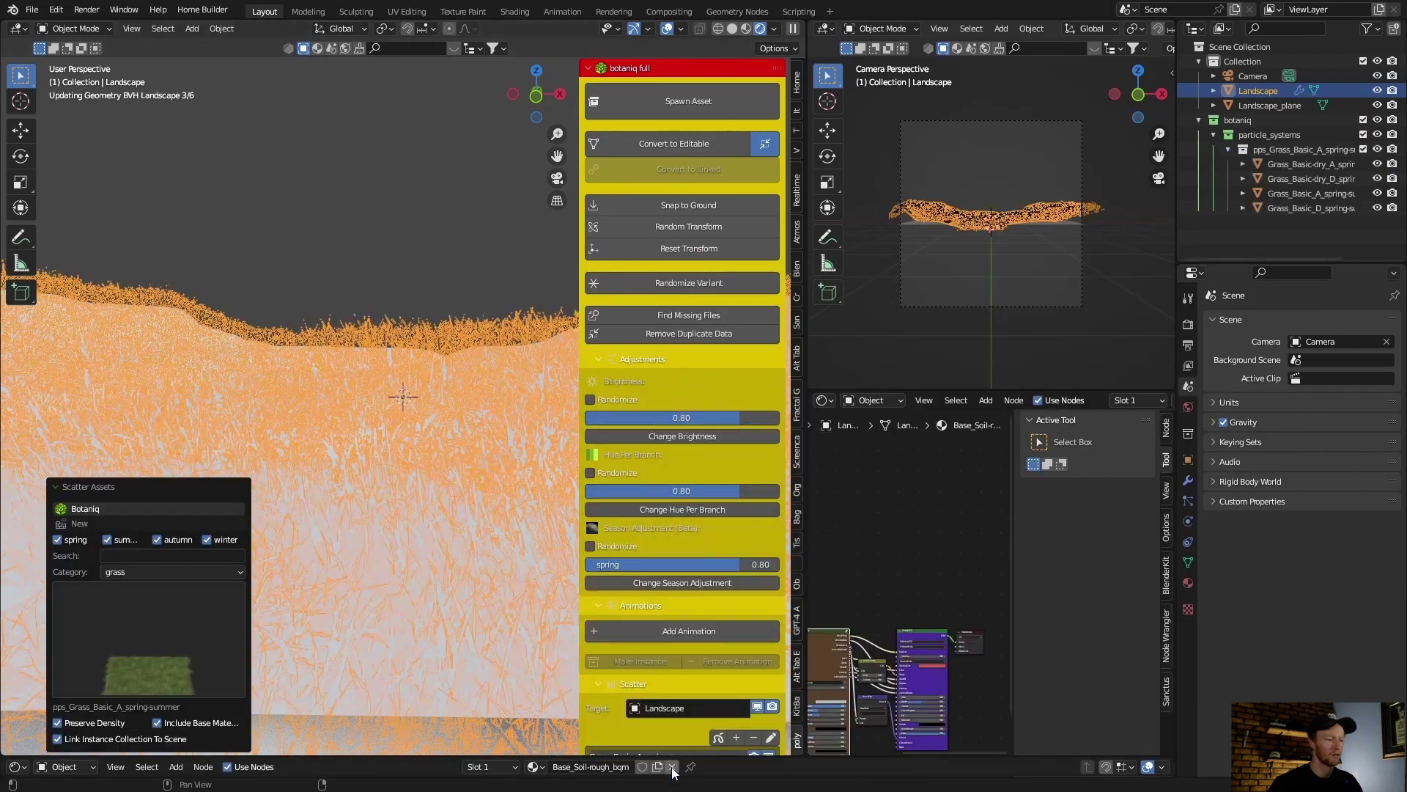
- Select and then deselect the Landscape object, then open the Edit menu
middle_click_drag(356, 372, 366, 483)
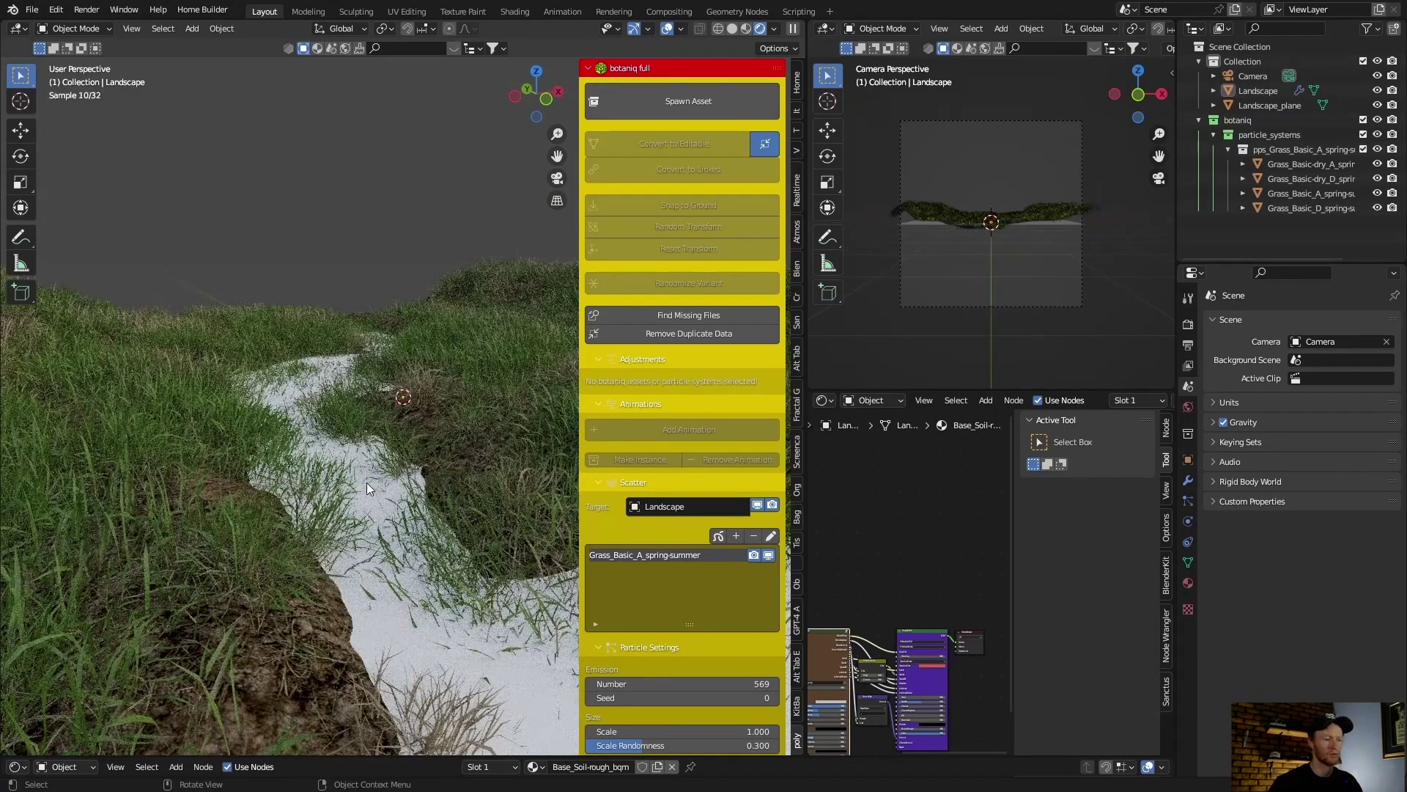
left_click(367, 482)
left_click(358, 164)
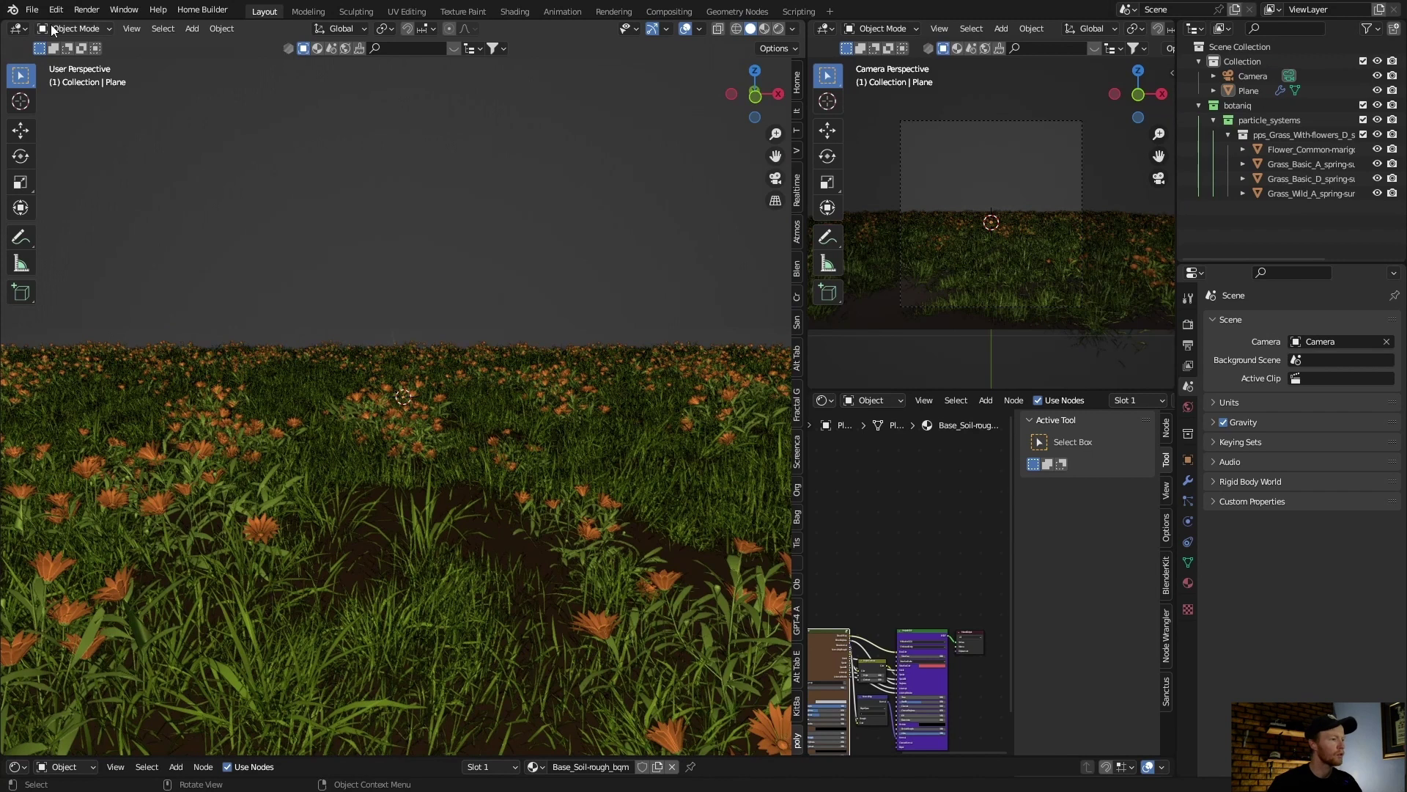
left_click(56, 10)
- Search 'ima' in Add-ons, confirm Import Images as Planes is enabled, and close Preferences
left_click(81, 216)
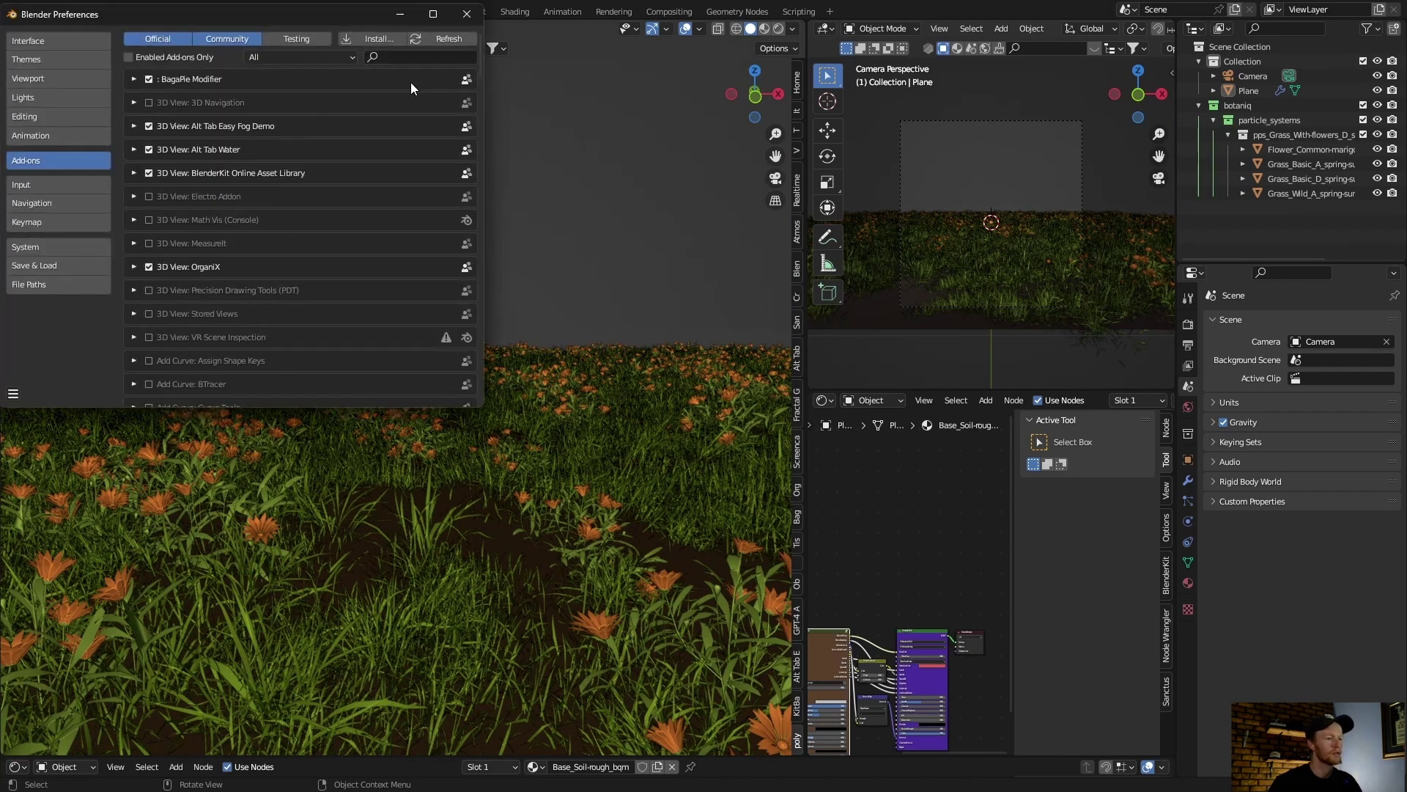
left_click(401, 57)
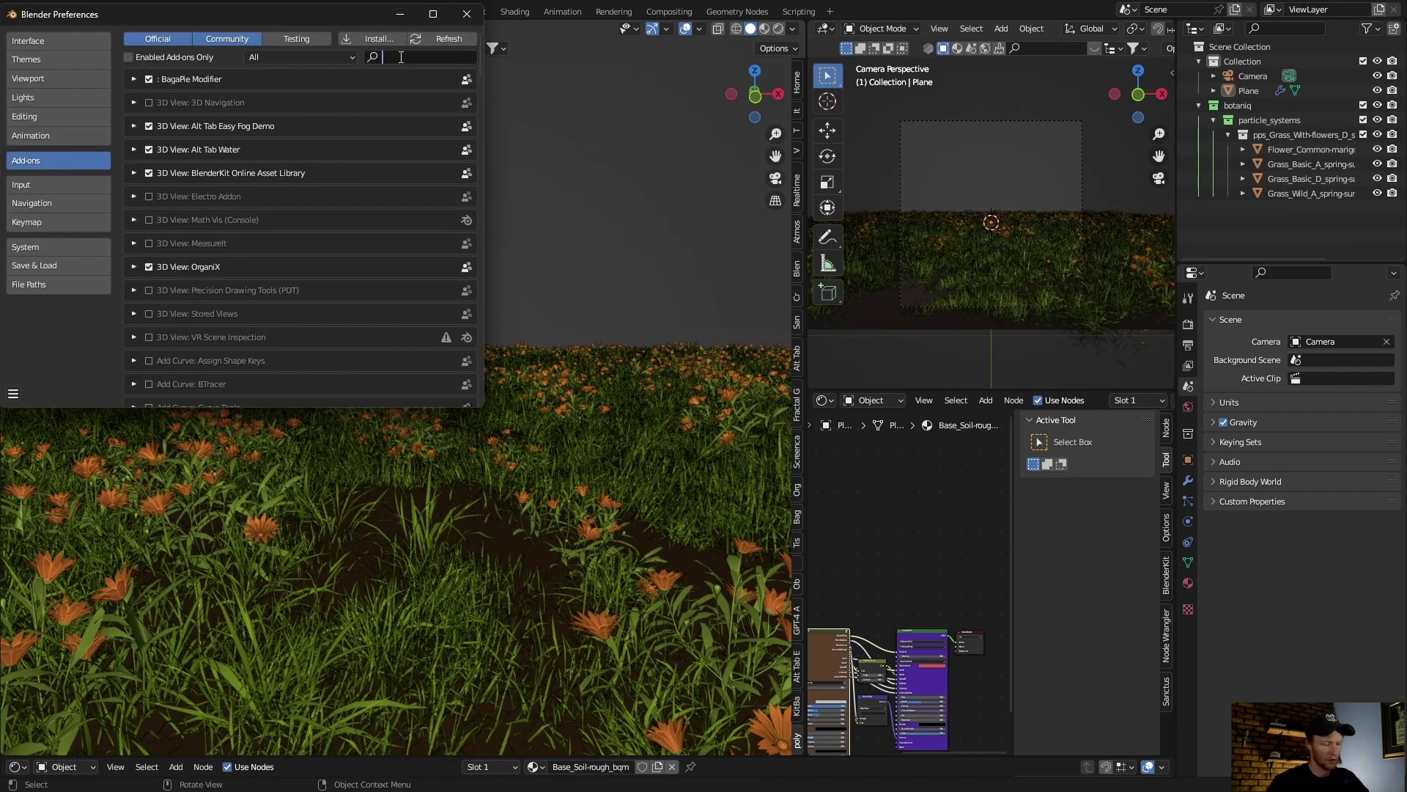
type("ima")
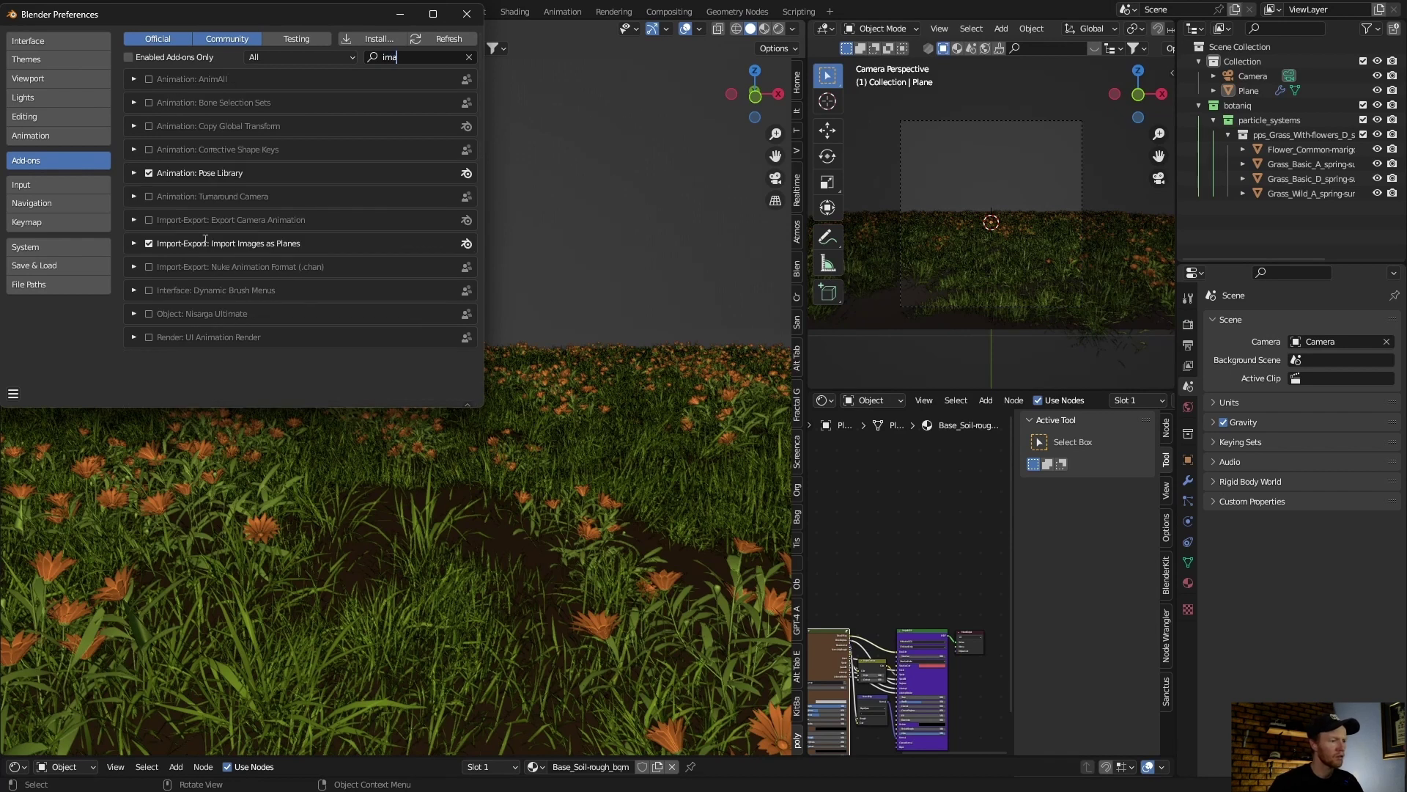
left_click(135, 243)
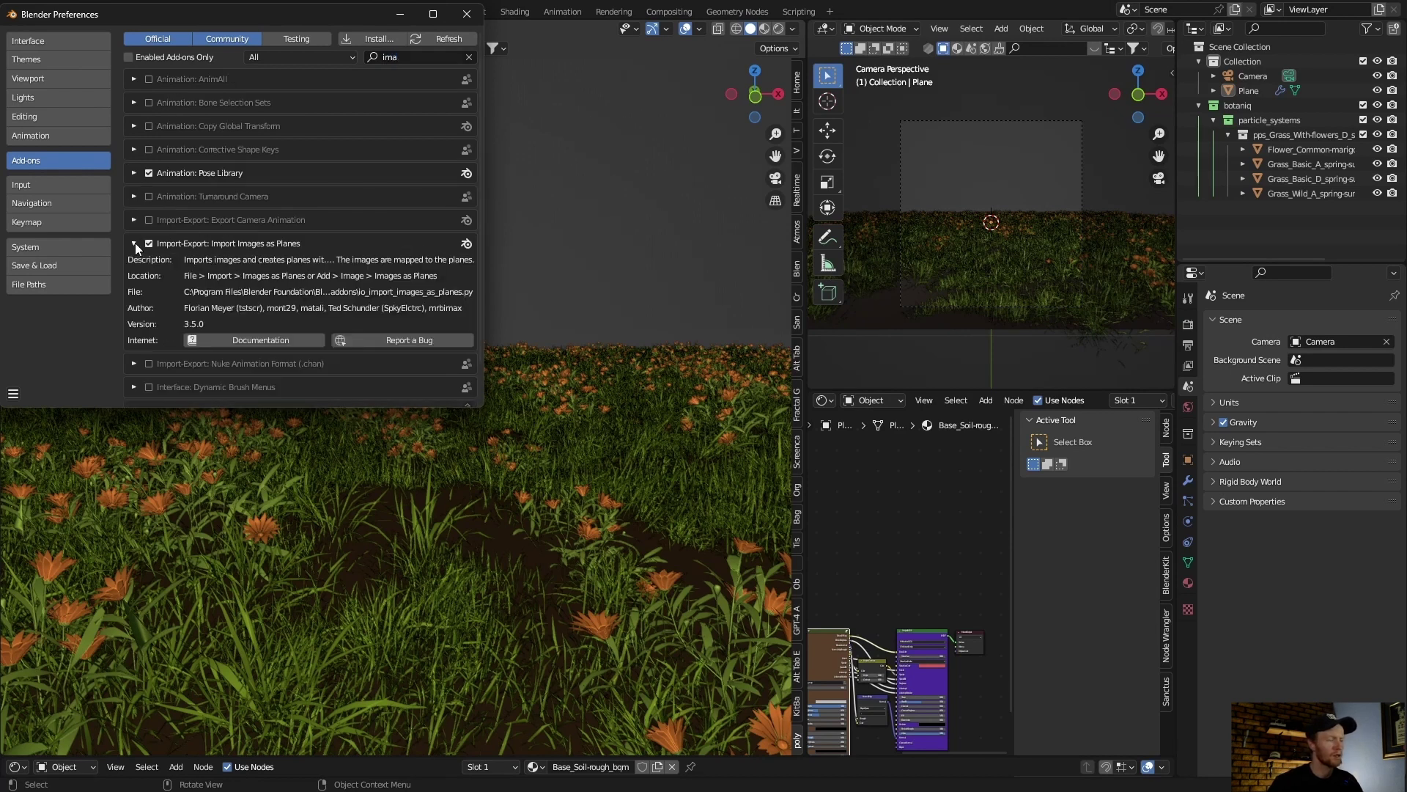
left_click(466, 14)
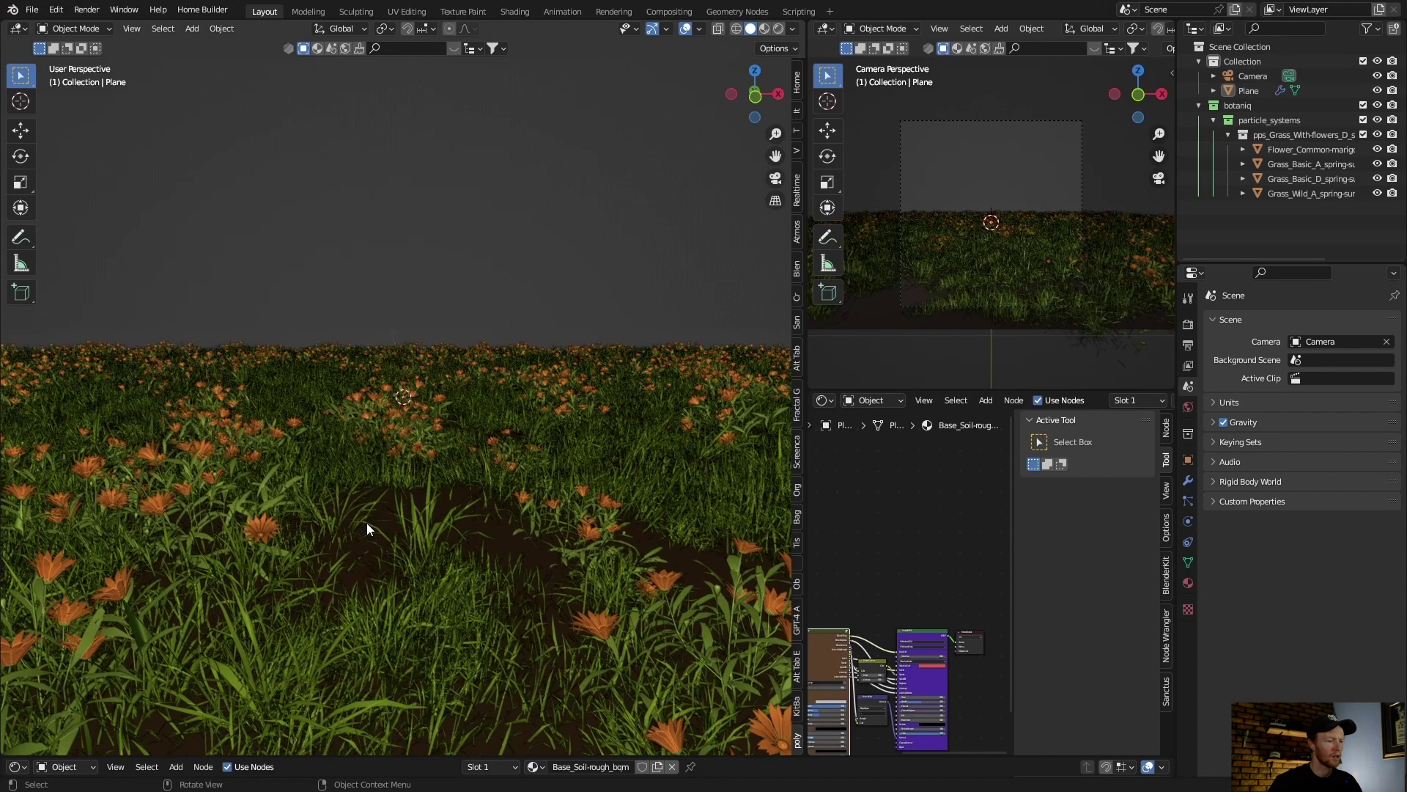
middle_click_drag(367, 522, 365, 517)
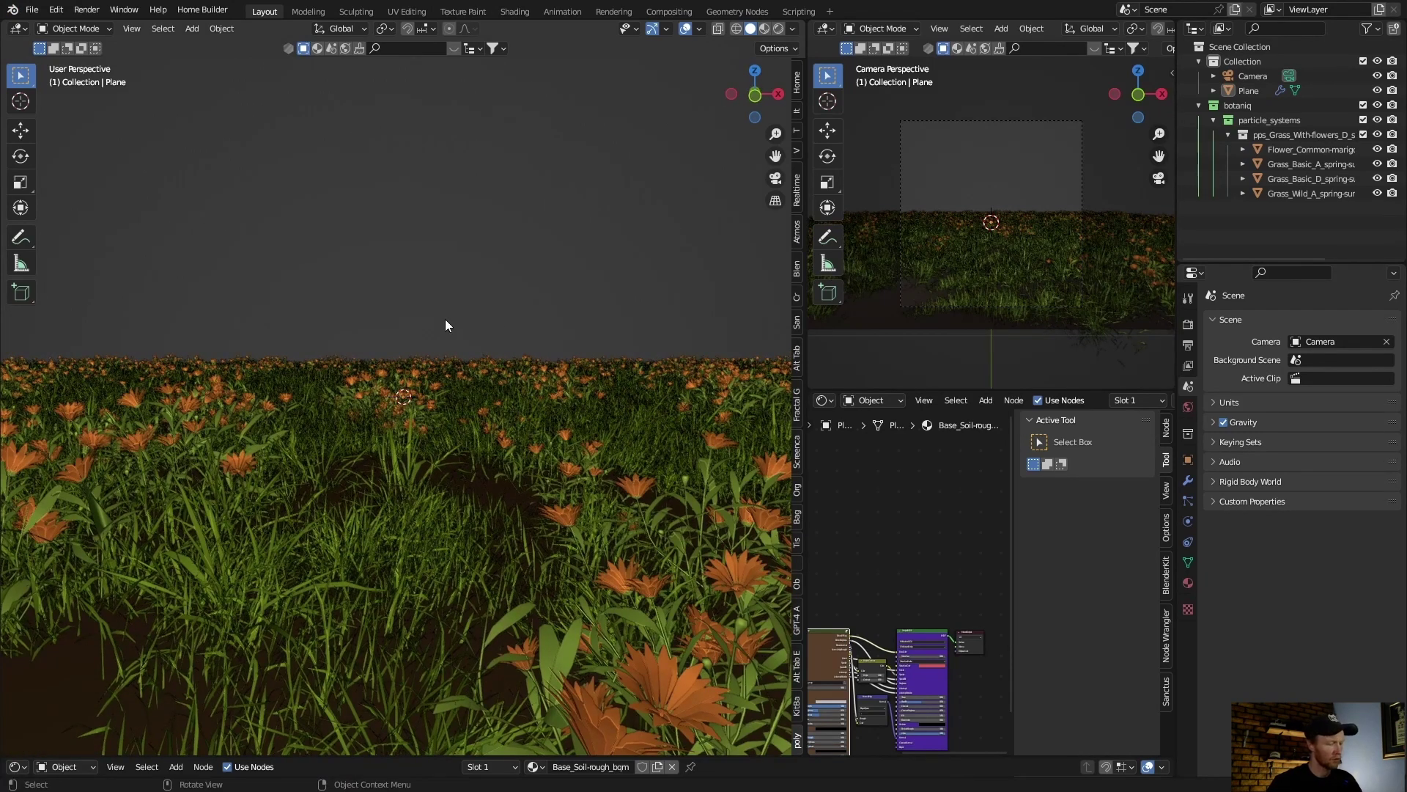
- Import 3368333.jpg from Pictures as an image plane with an Emit material
key("shift+a")
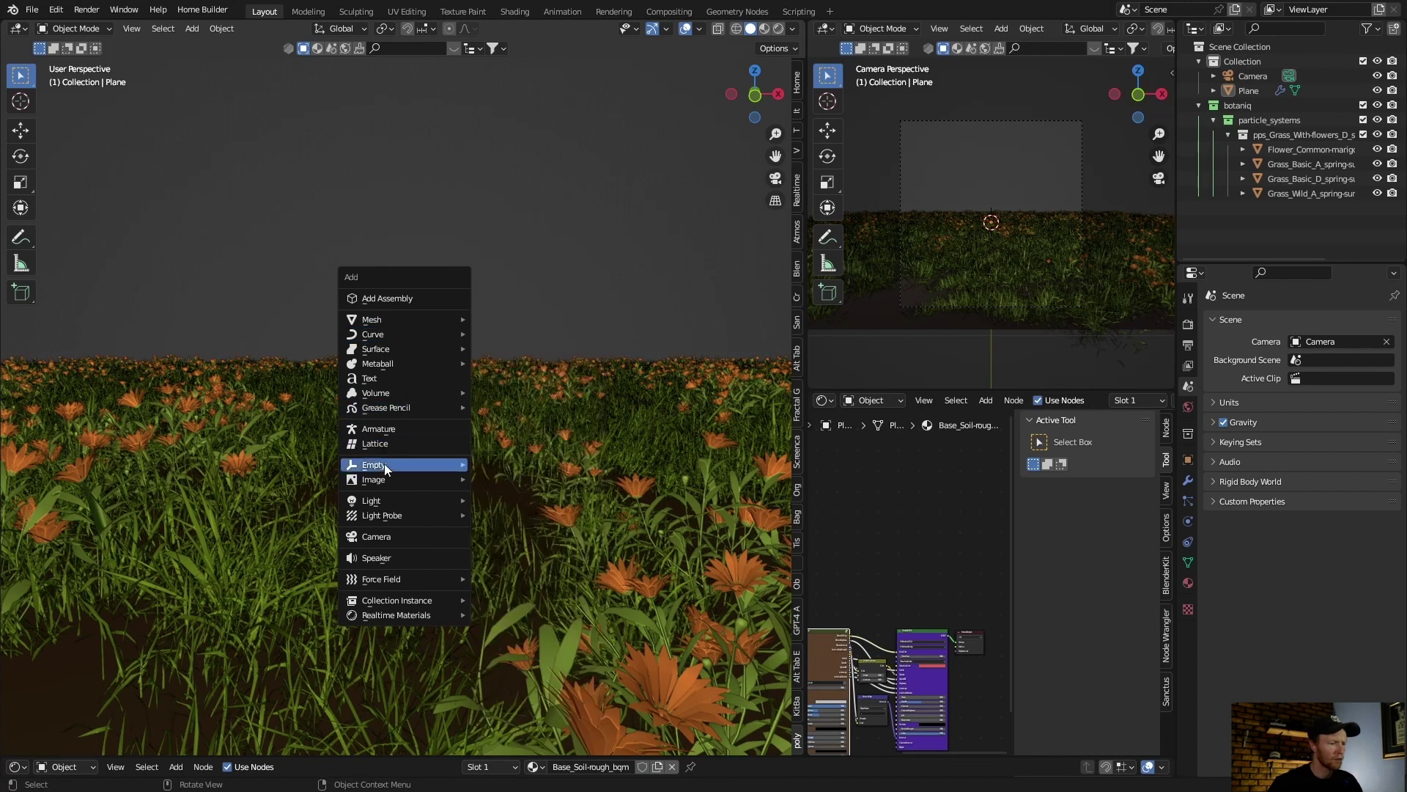
mouse_move(385, 481)
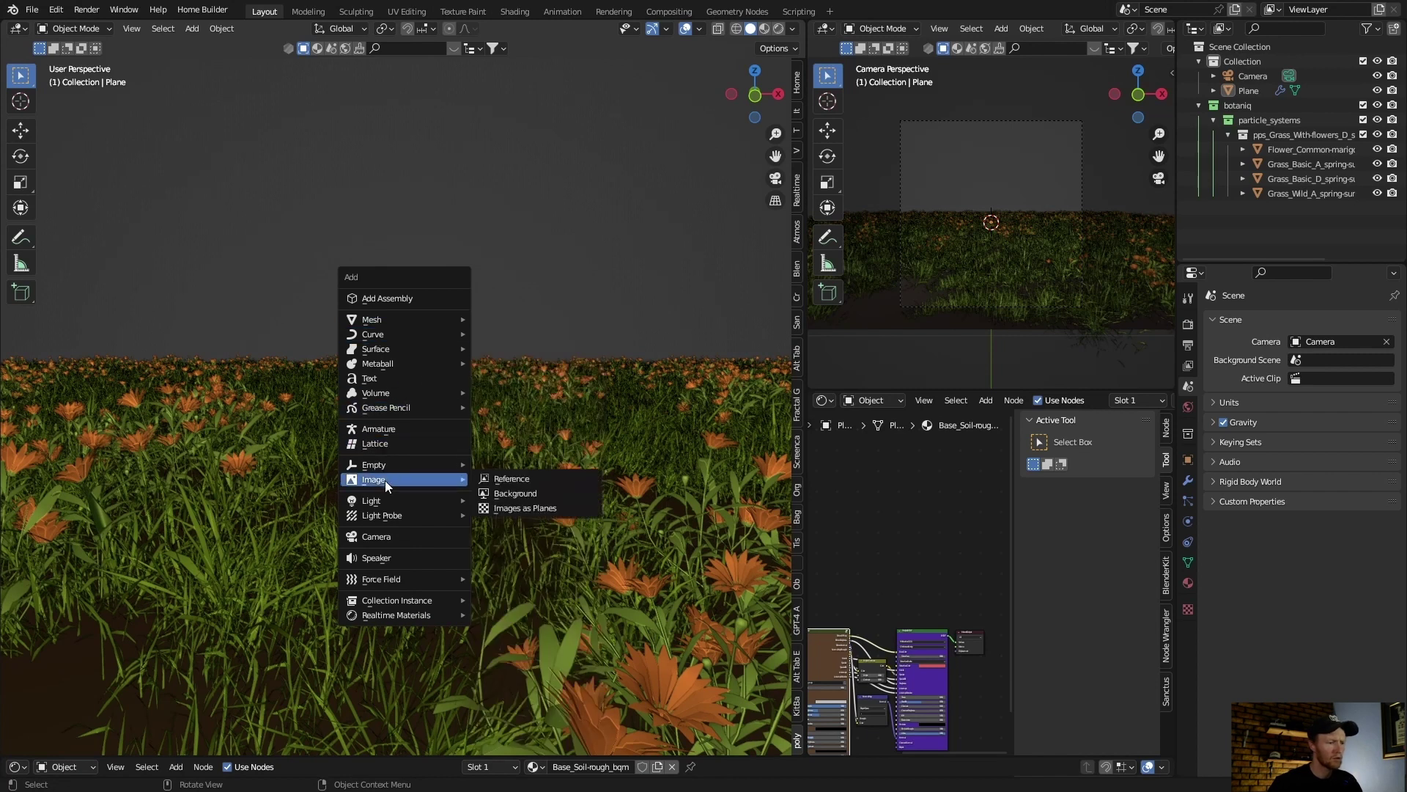
left_click(520, 508)
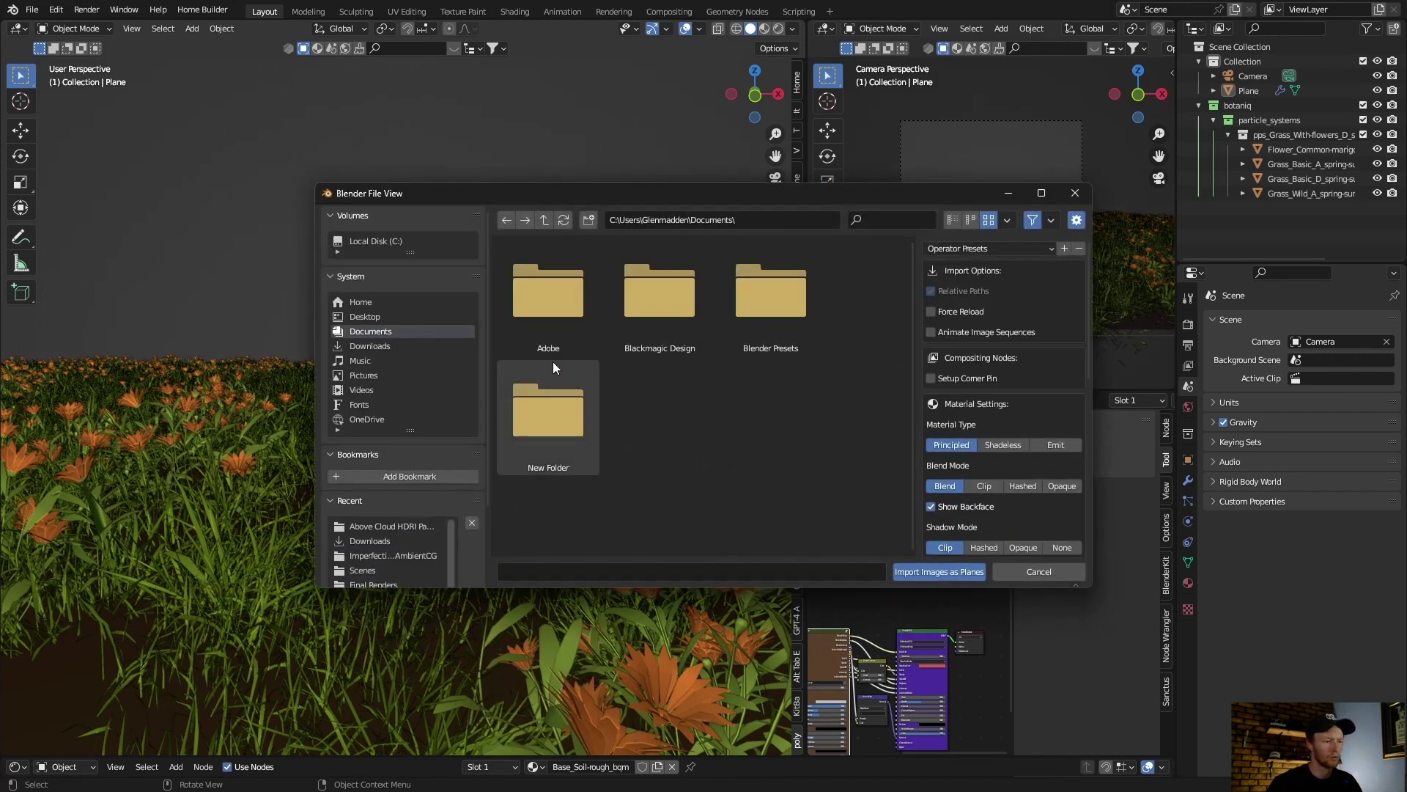
left_click(364, 376)
scroll(571, 377, "down", 1)
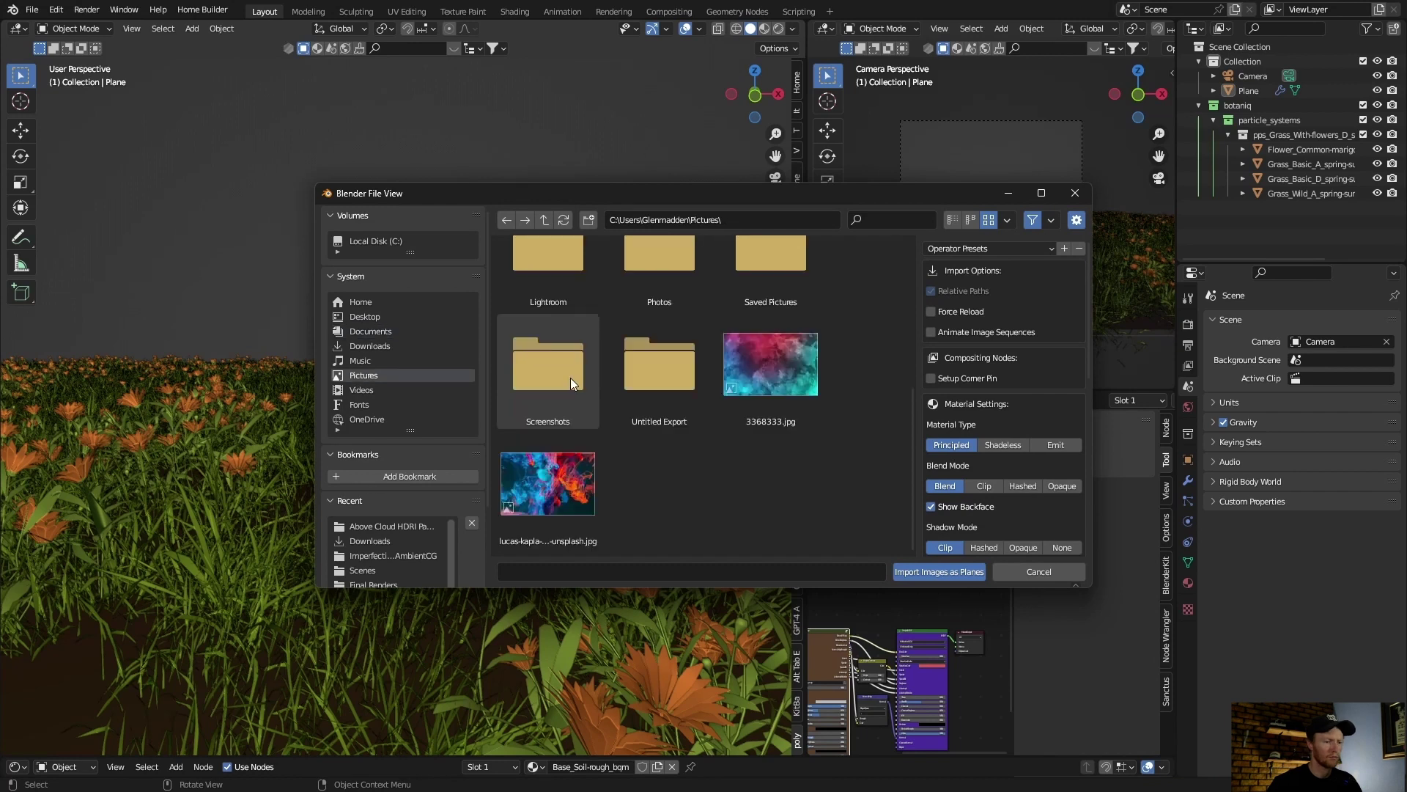
left_click(764, 360)
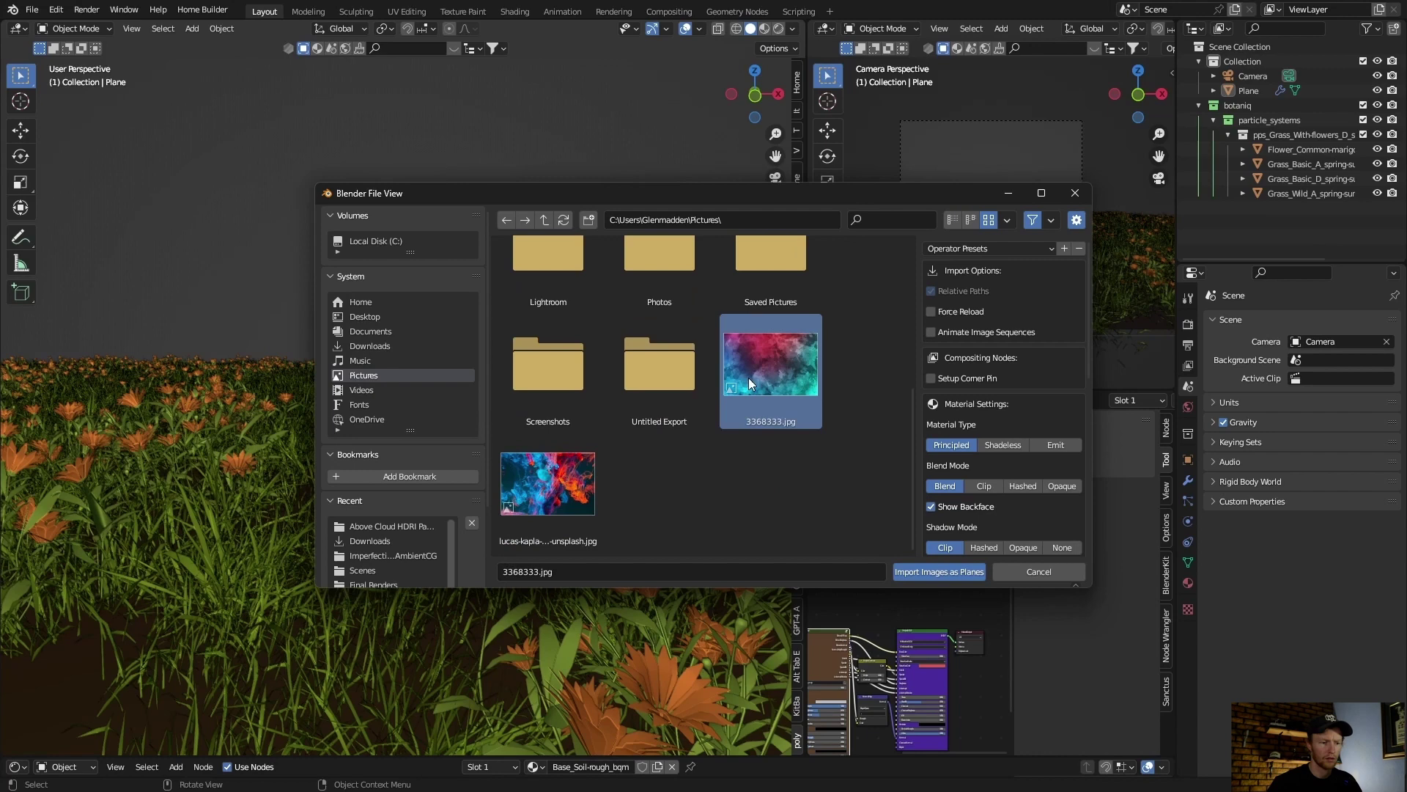
left_click(1054, 445)
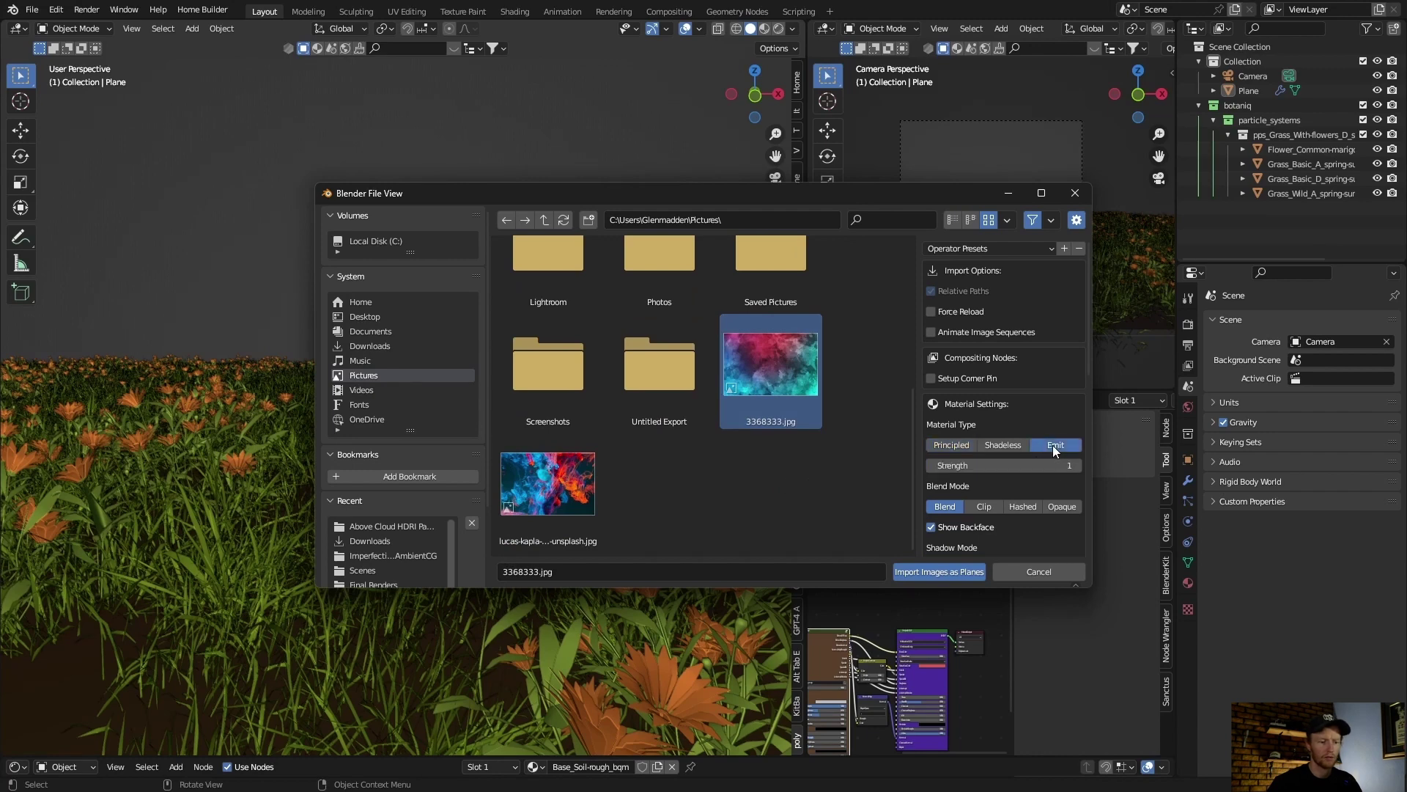
left_click(922, 570)
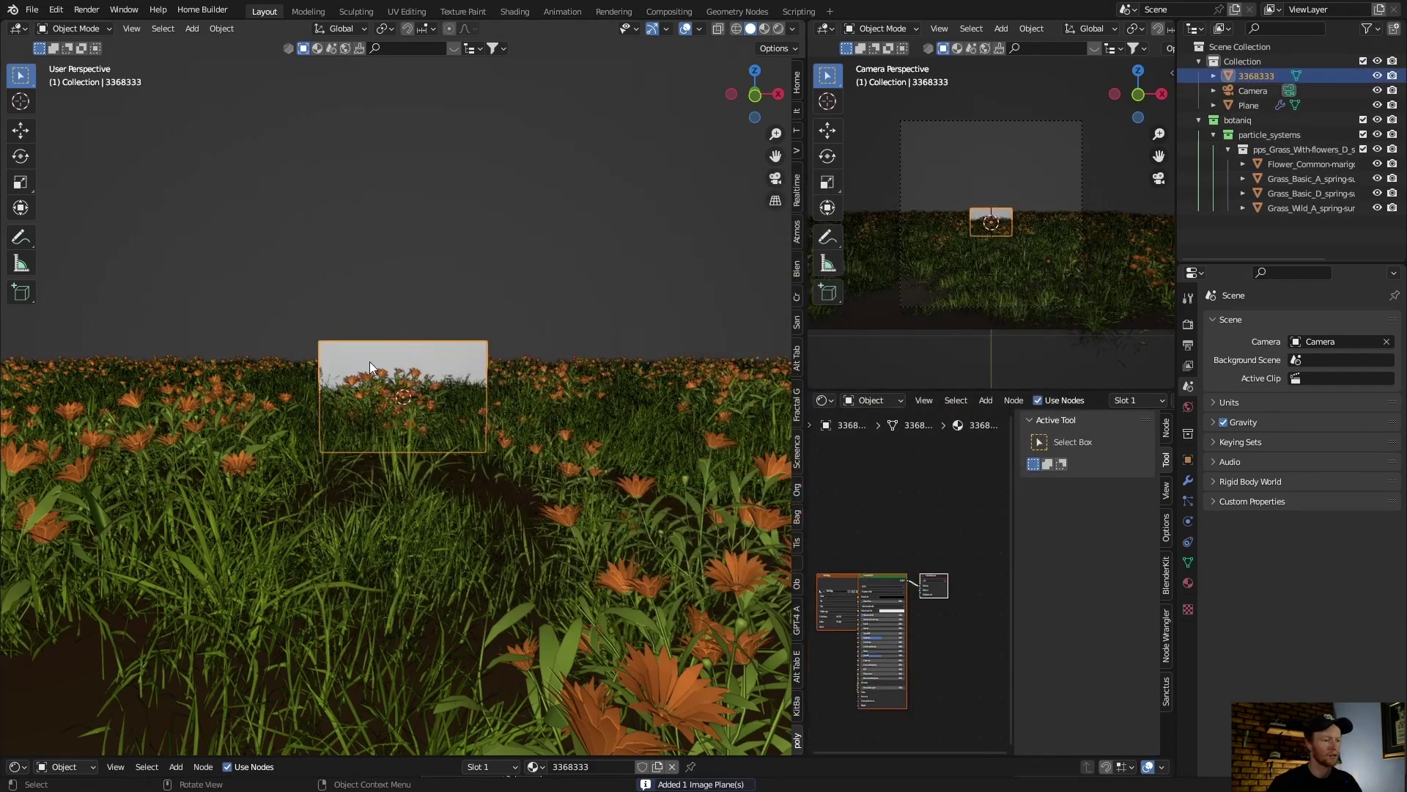
- From top view, move the image plane along Y to the back of the field
middle_click_drag(553, 504, 437, 504)
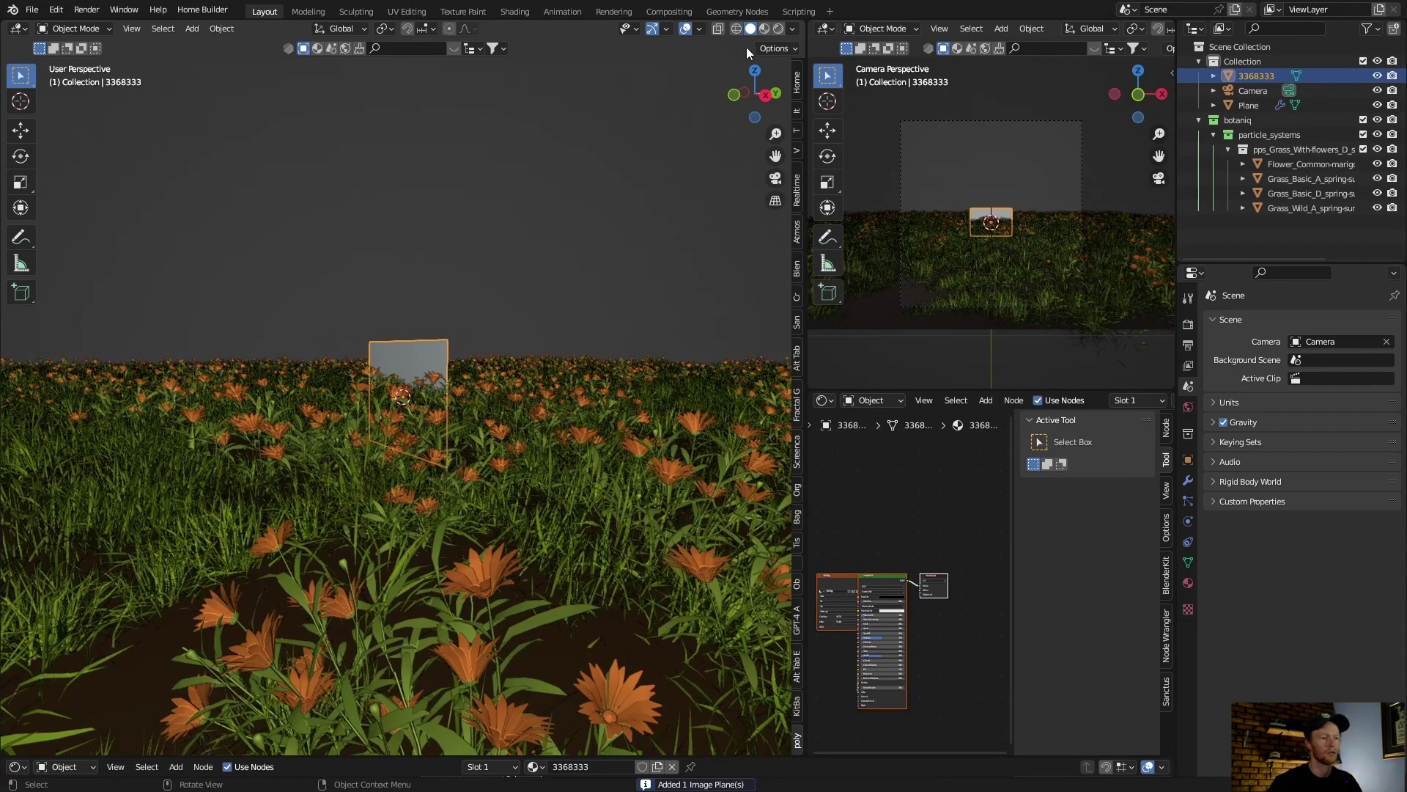
left_click(754, 69)
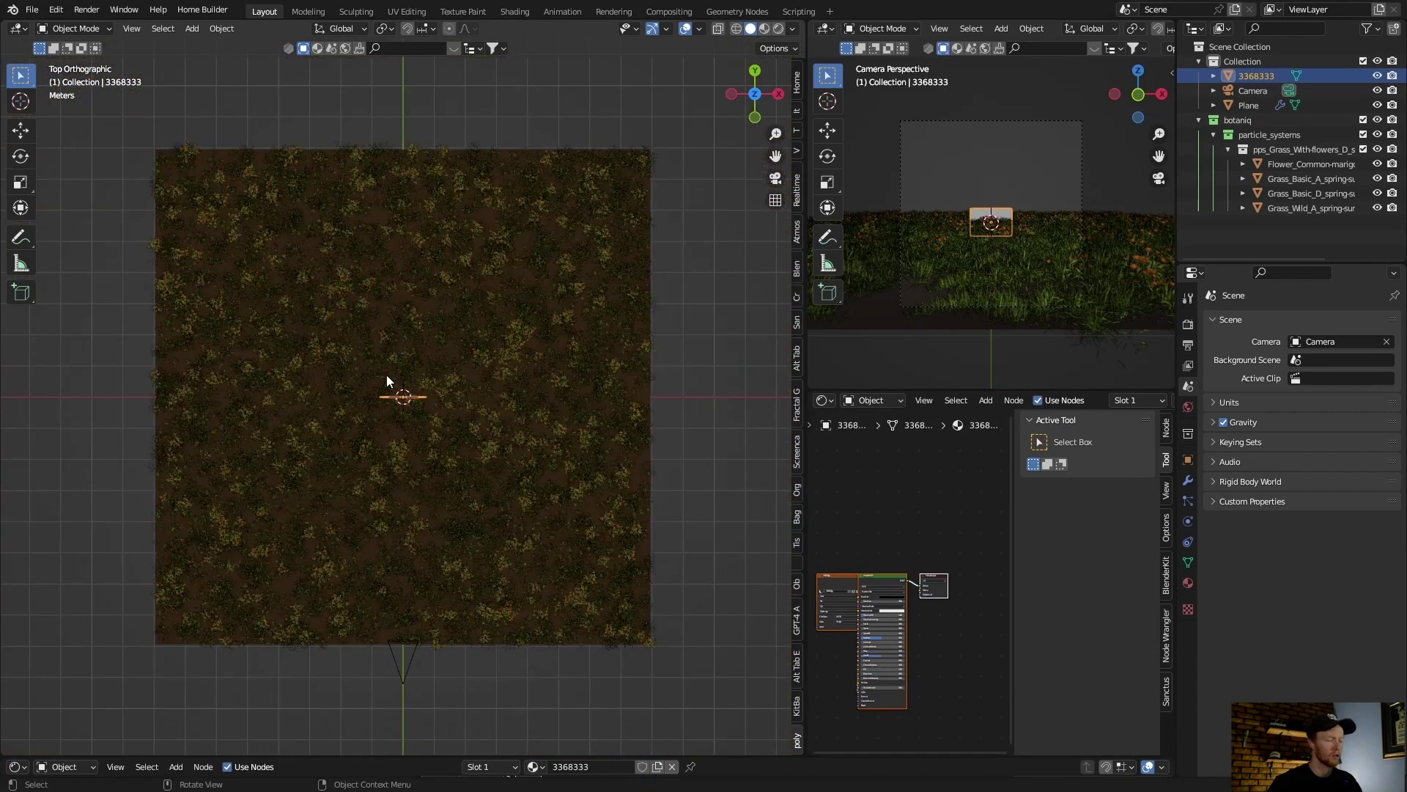
key("g")
key("y")
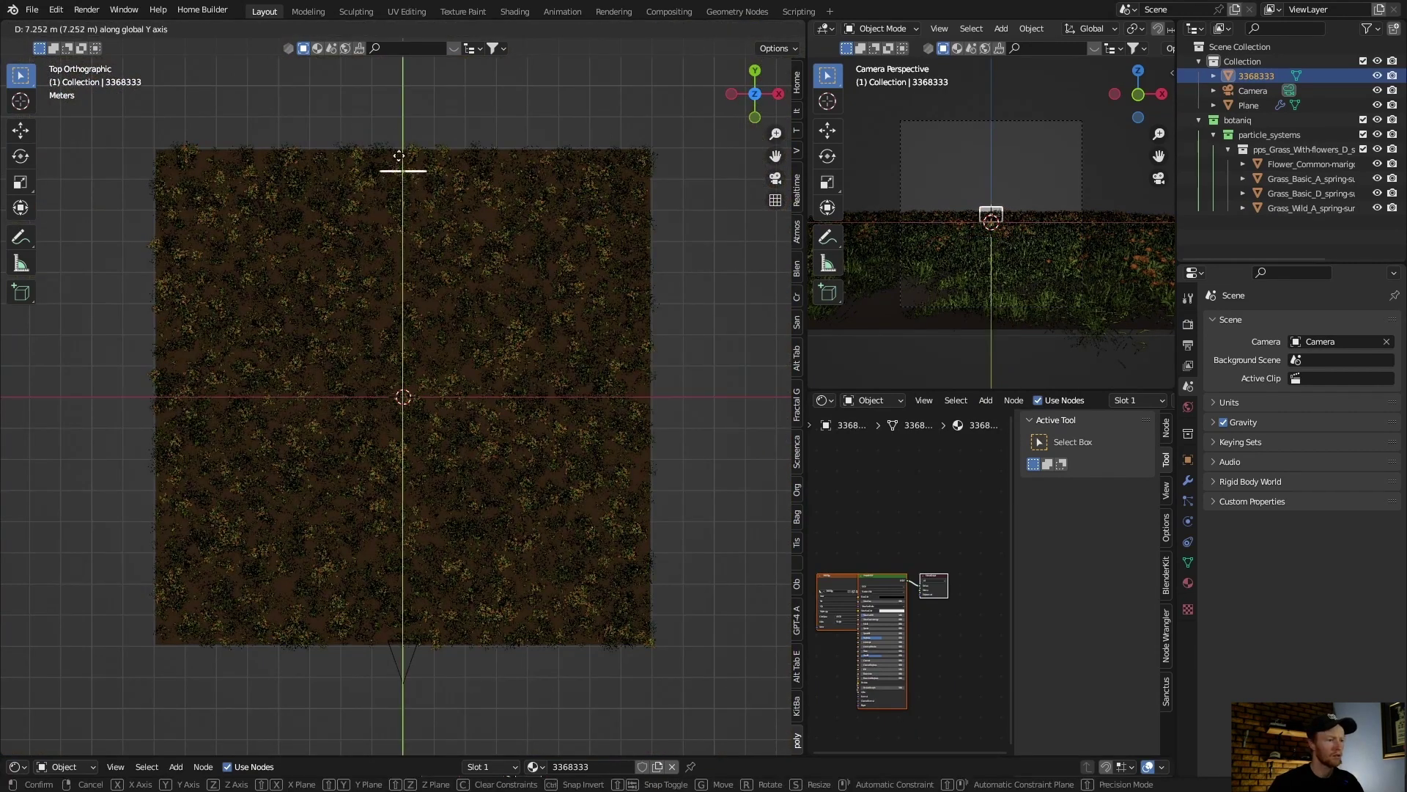
left_click(401, 123)
- Scale the image plane up twice into a wide backdrop
middle_click_drag(353, 271, 361, 191)
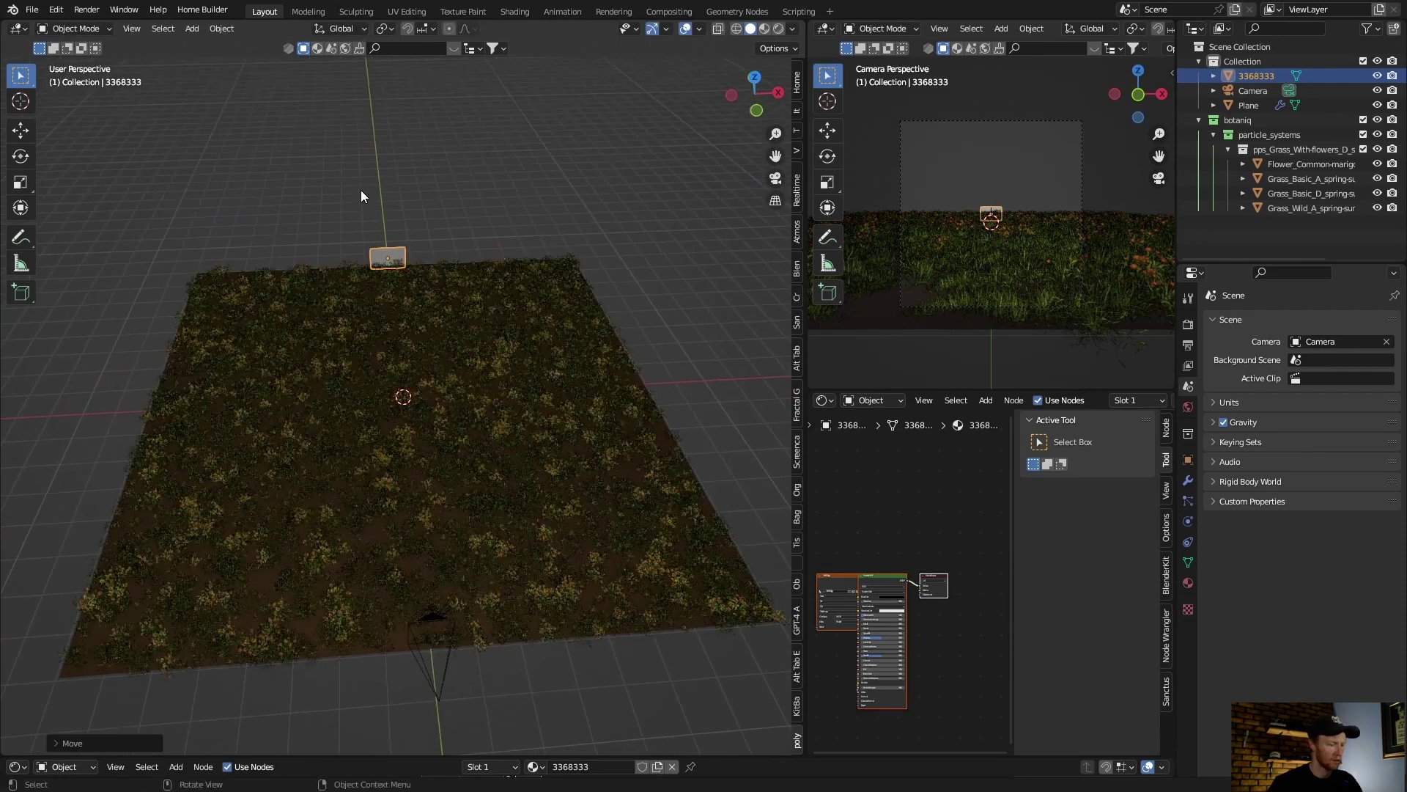
key("s")
left_click(253, 480)
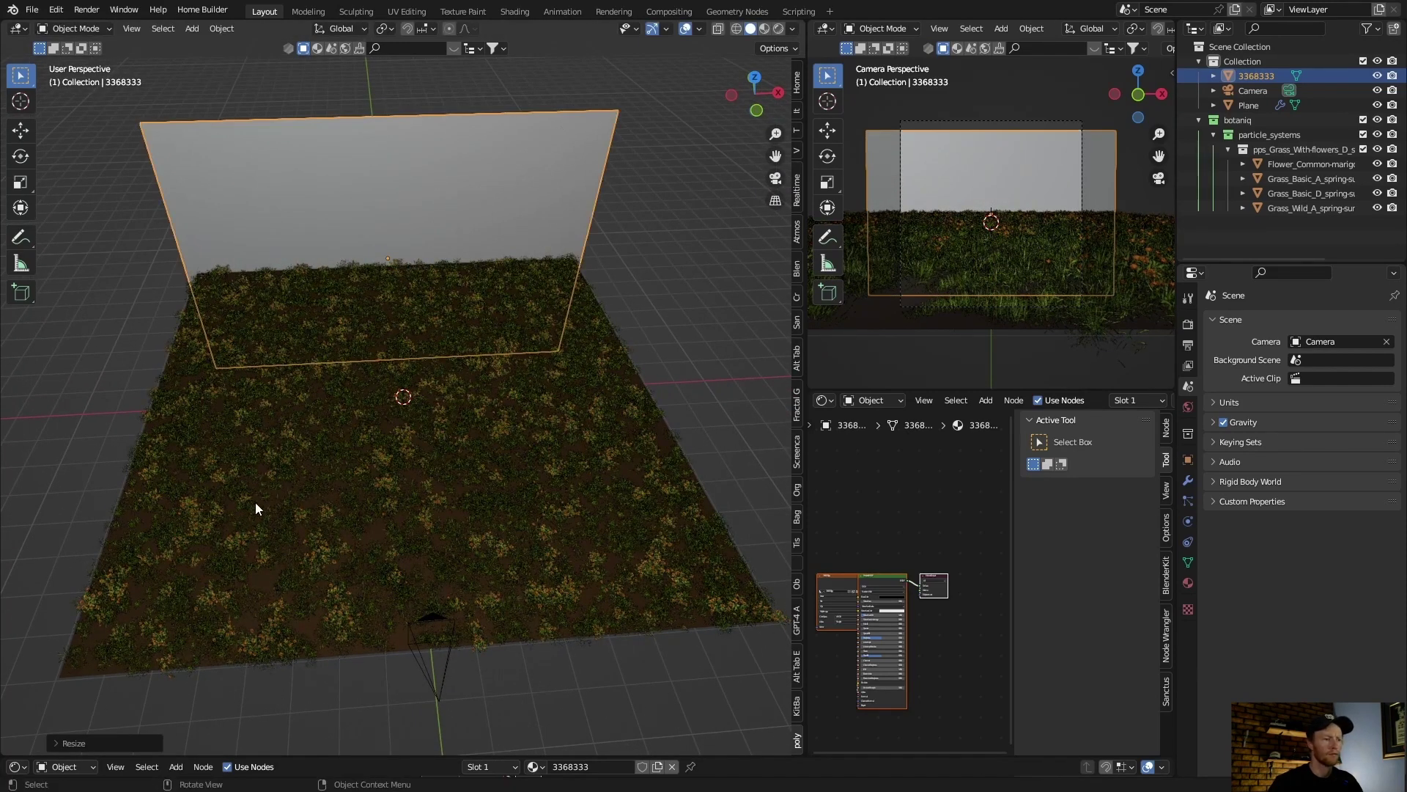
key("s")
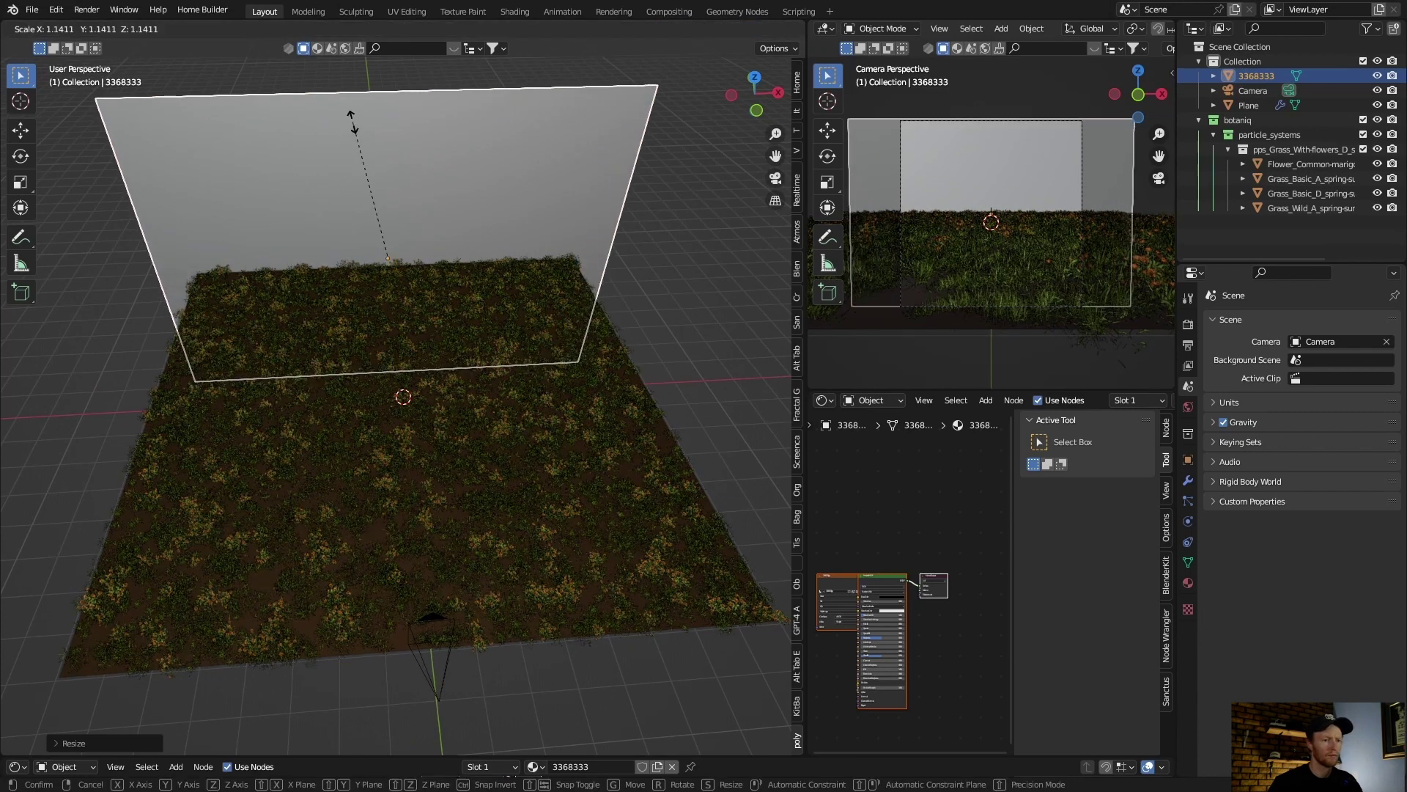
left_click(356, 128)
- Look through the scene camera in Rendered shading
left_click(777, 179)
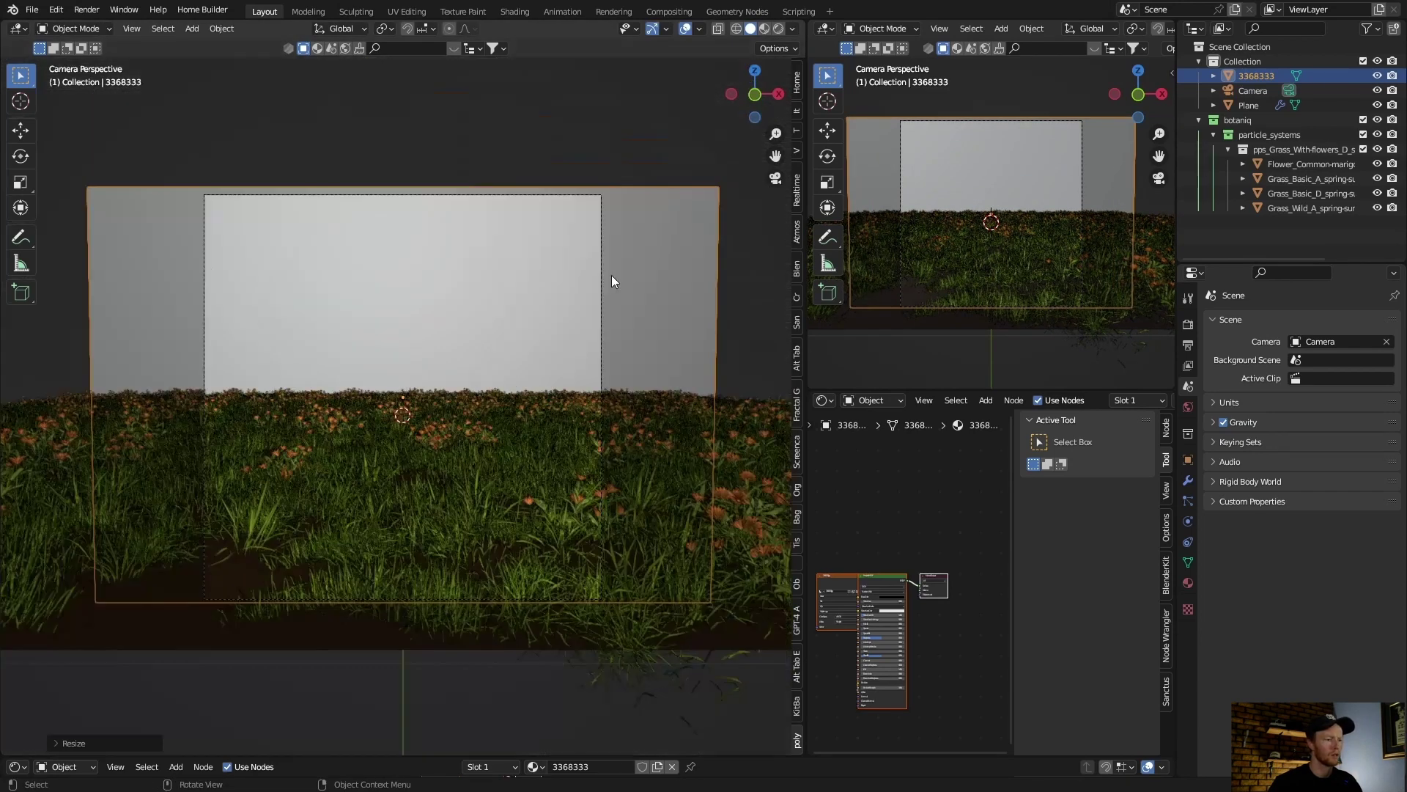
left_click(794, 29)
left_click(775, 28)
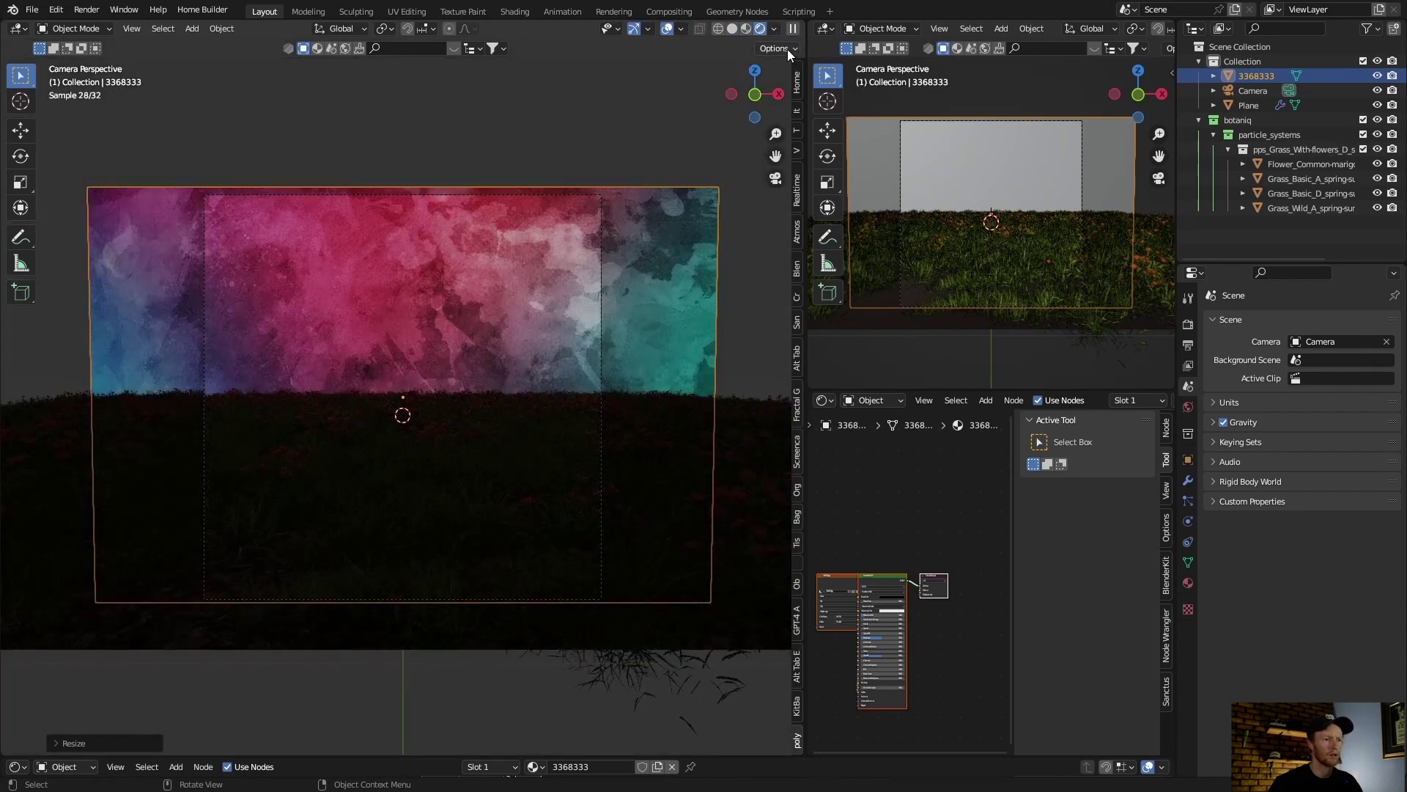
- Light the rendered preview with the scene world instead of scene lights
left_click(776, 29)
left_click(690, 102)
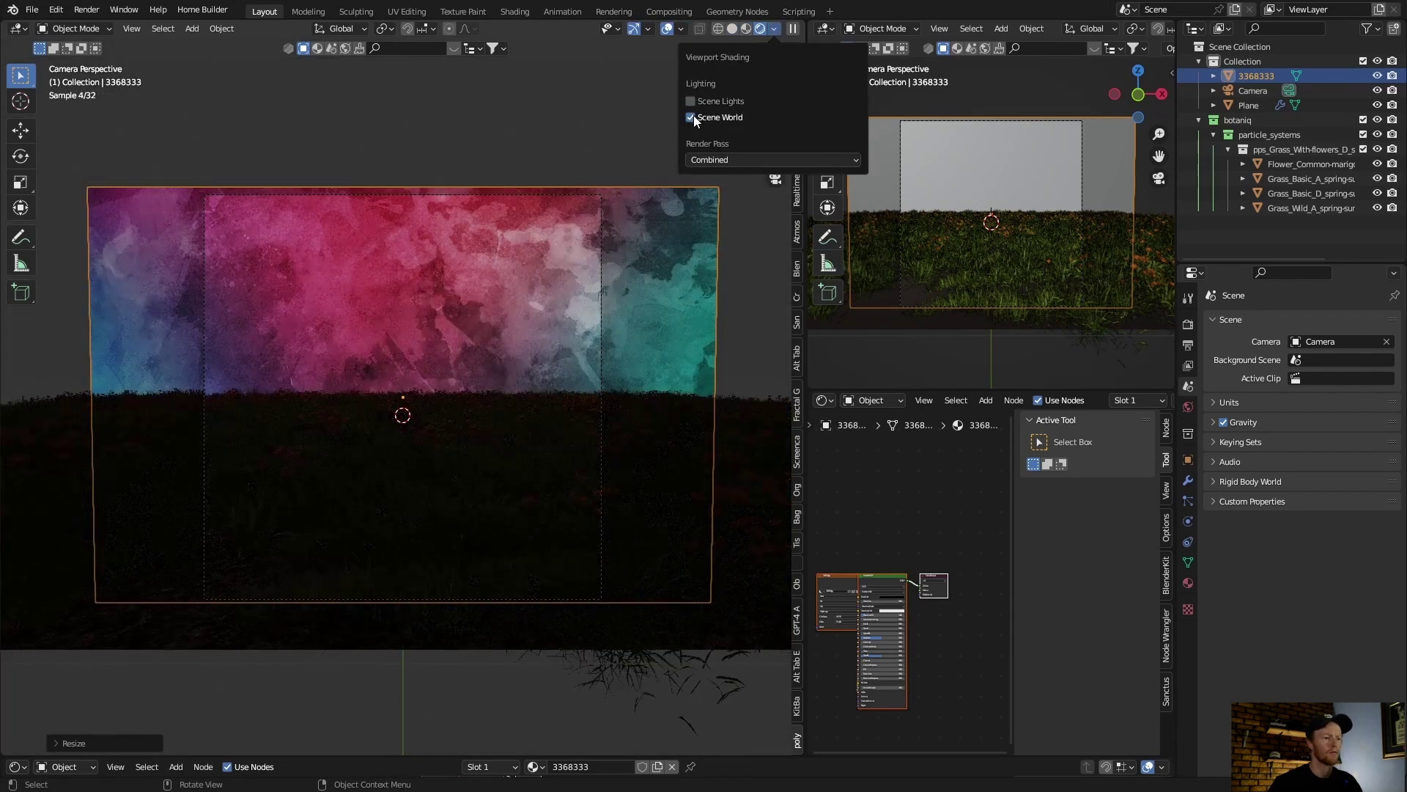
left_click(690, 117)
middle_click_drag(458, 293, 461, 298)
scroll(460, 297, "up", 5)
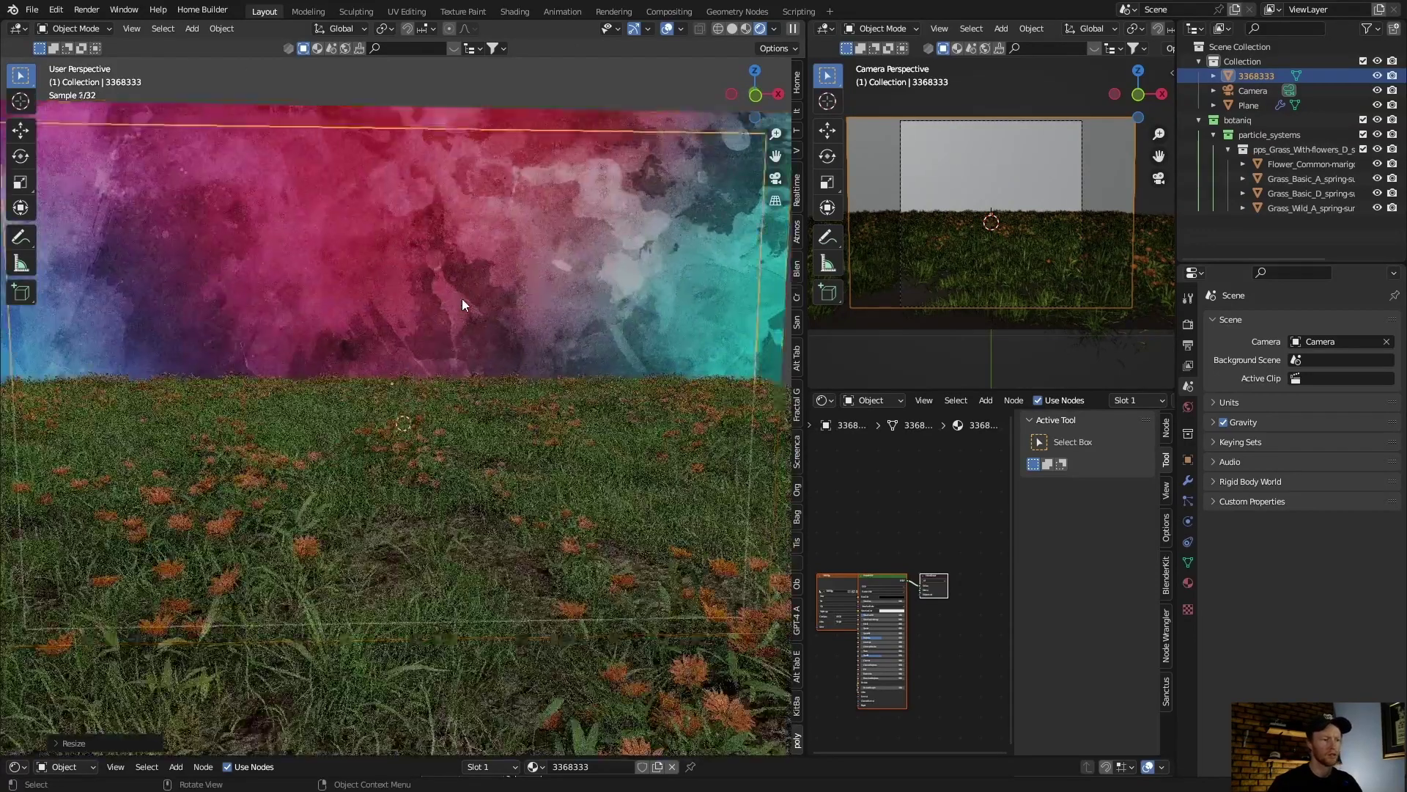
scroll(462, 300, "down", 5)
- Enlarge the backdrop plane further and switch the left view to the camera
key("s")
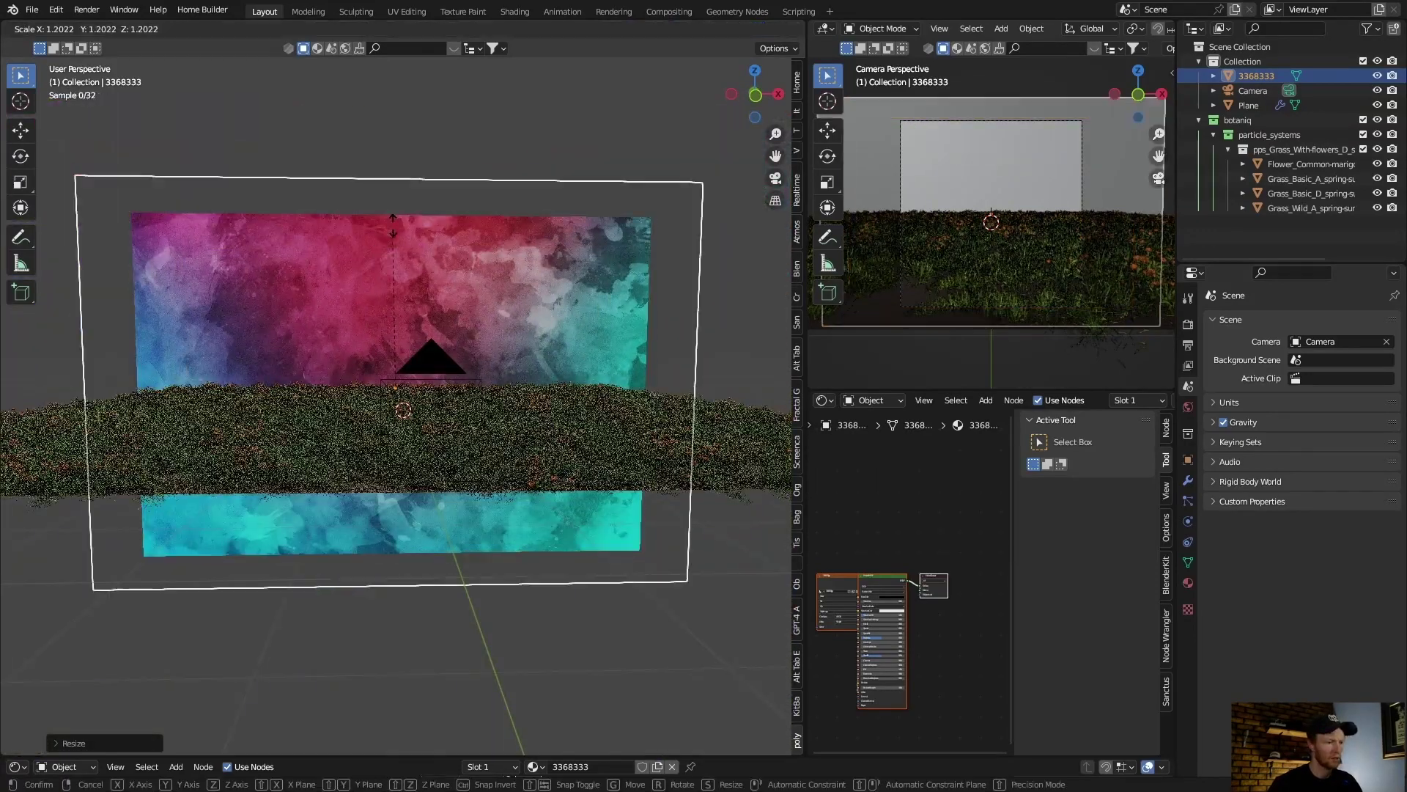
left_click(386, 307)
middle_click_drag(522, 310, 483, 323)
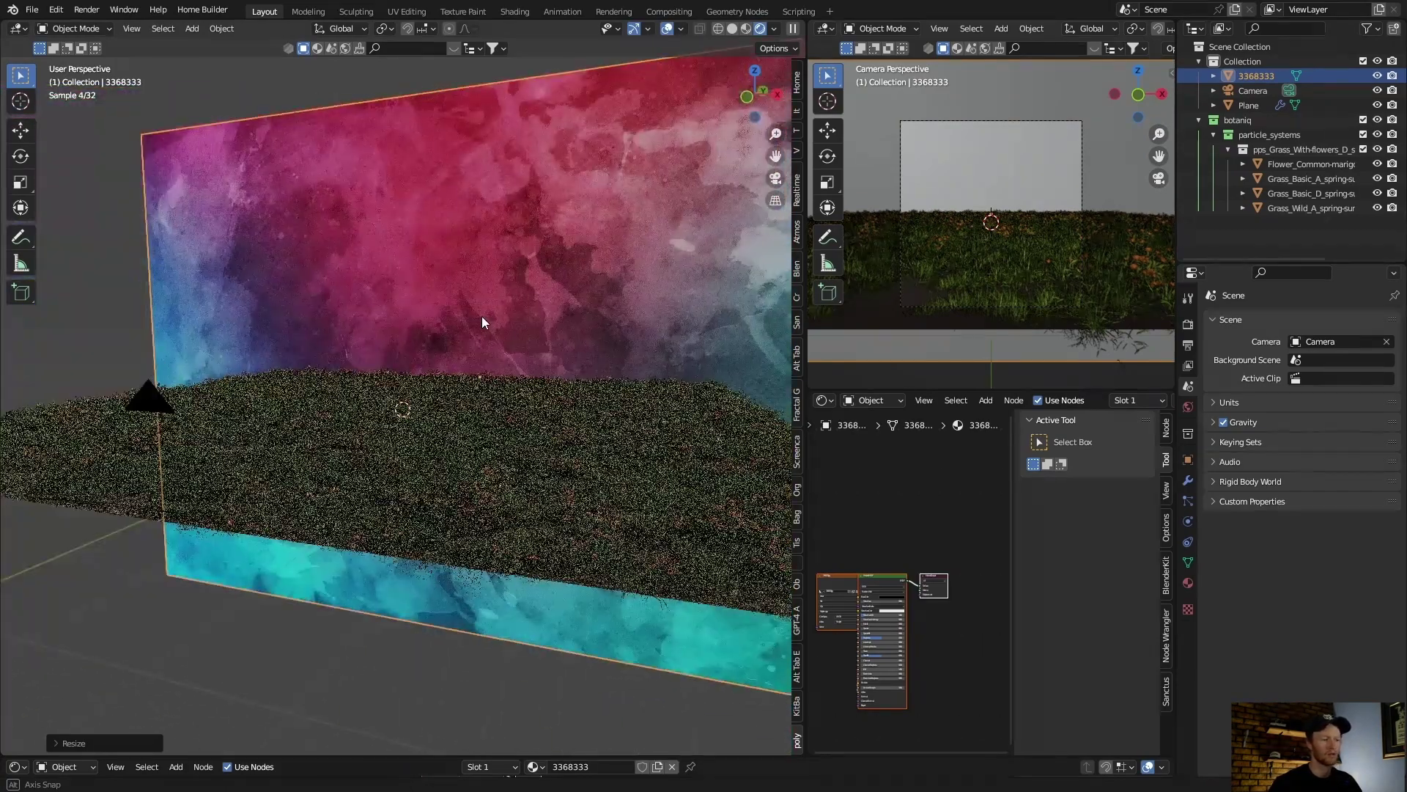
scroll(482, 320, "down", 5)
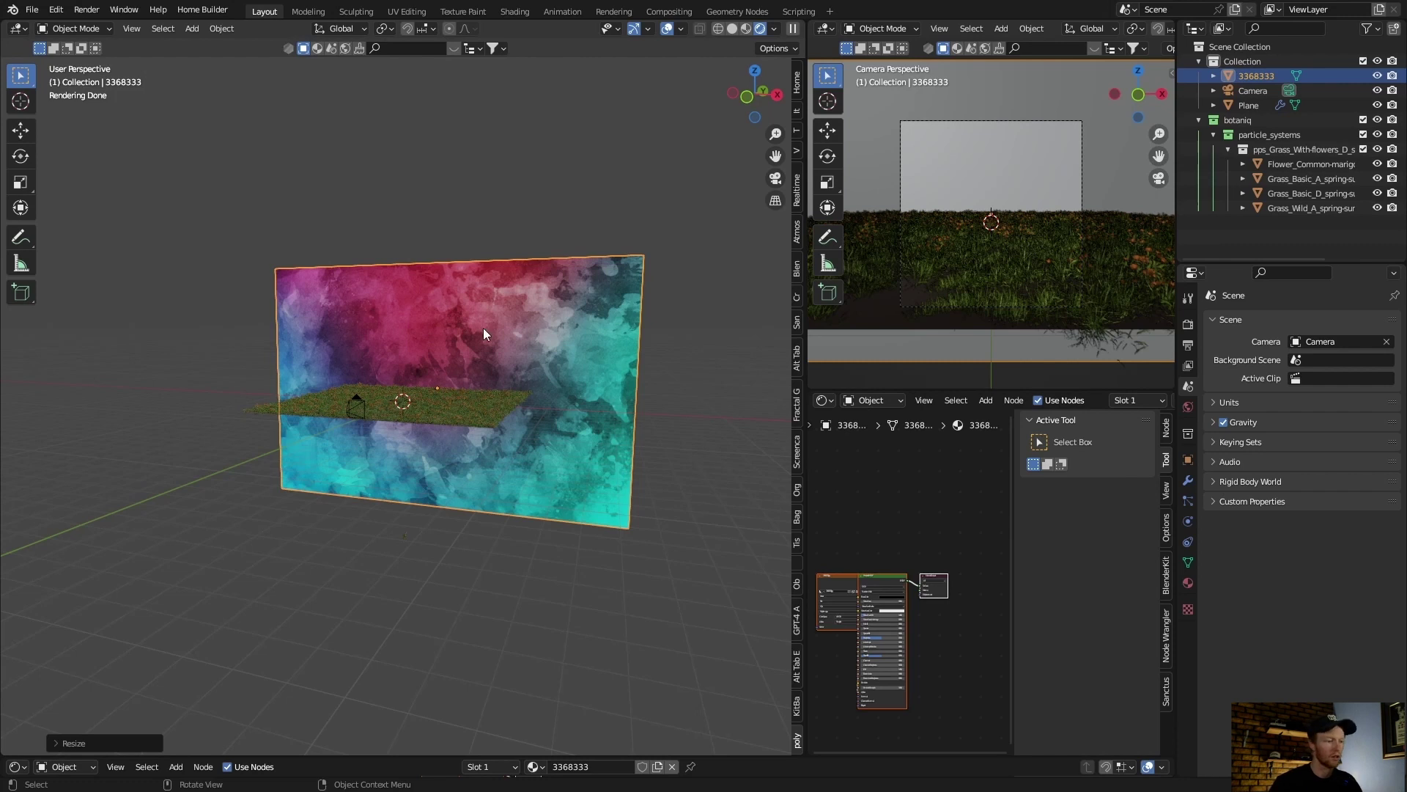
left_click(439, 327)
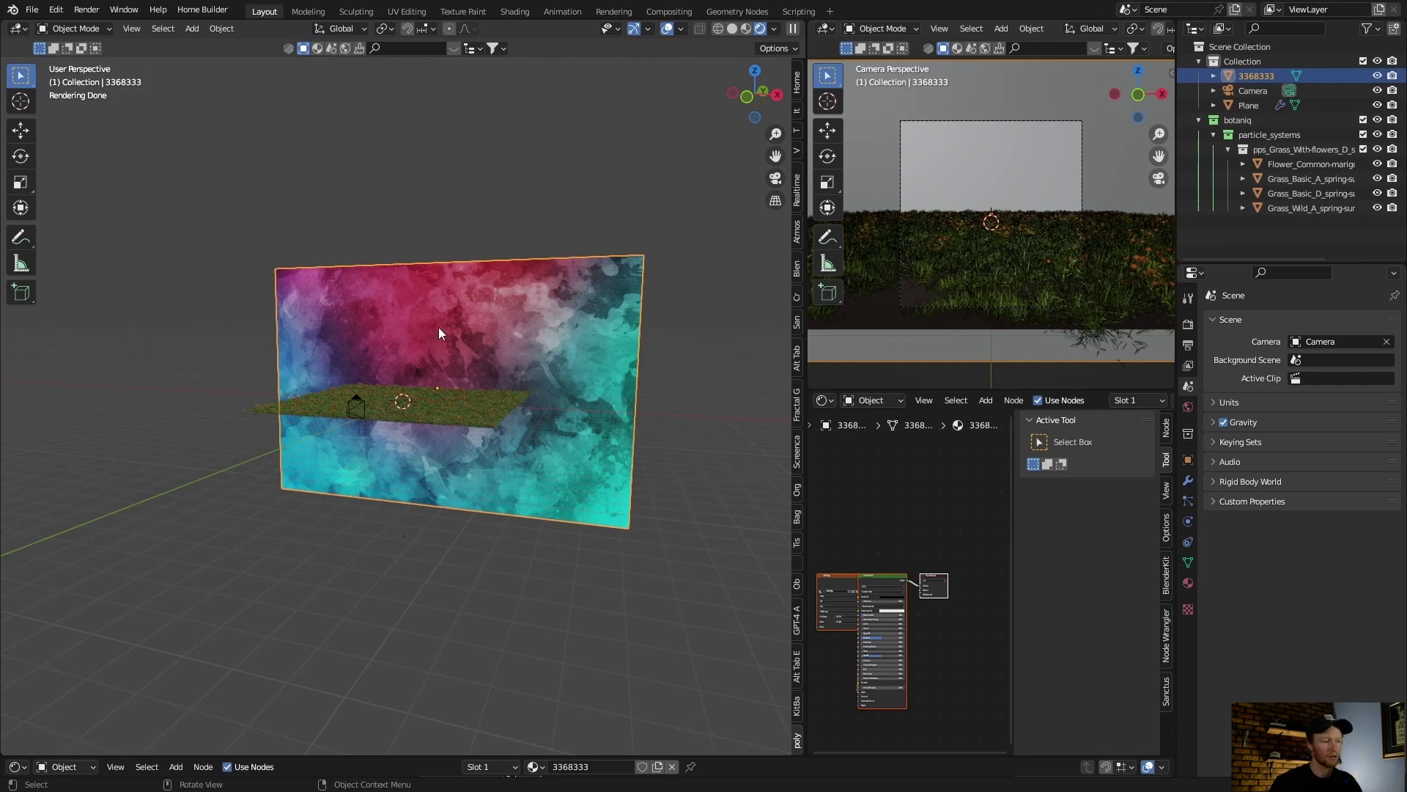
left_click(774, 179)
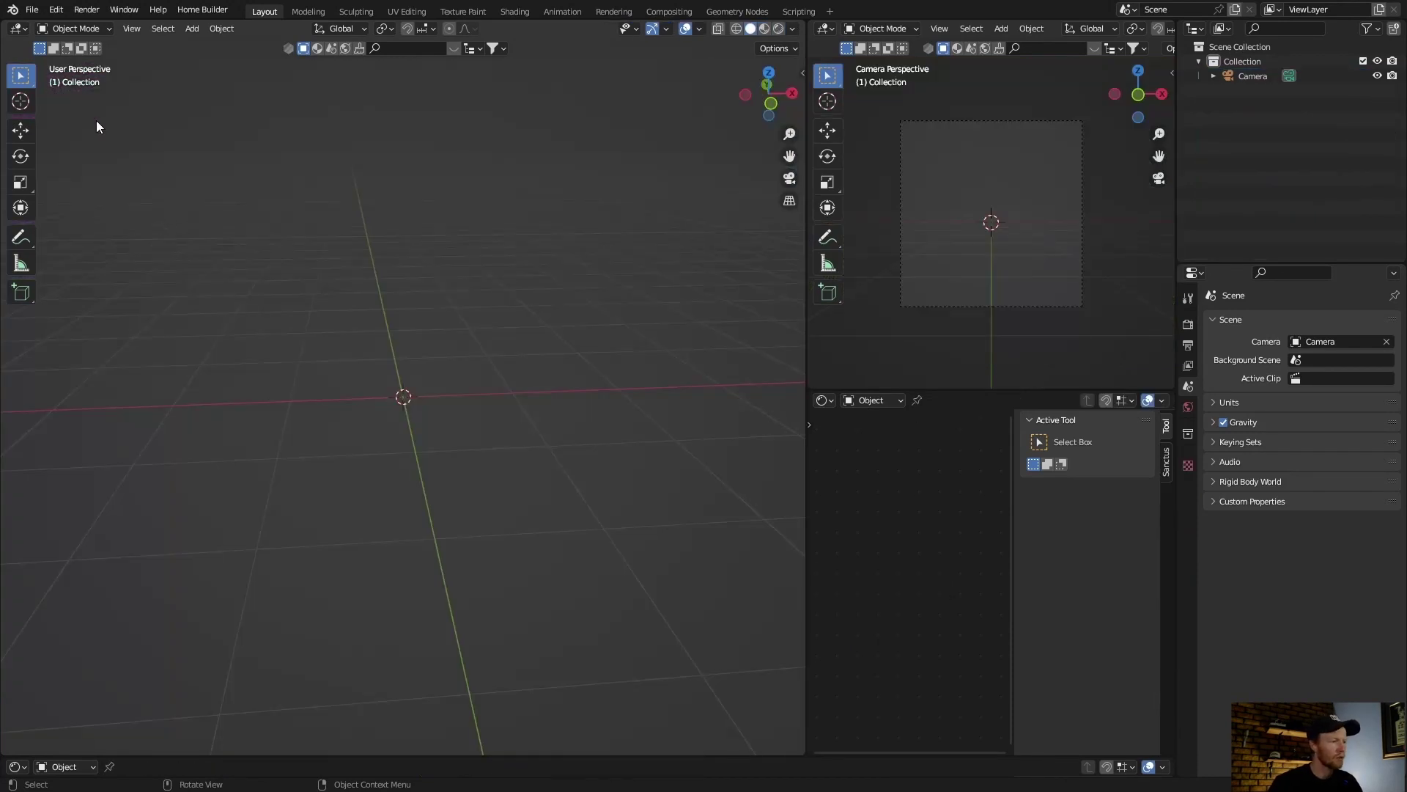
- Check Sapling Tree Gen is enabled in Preferences, close it, and bring up the Add menu
left_click(56, 10)
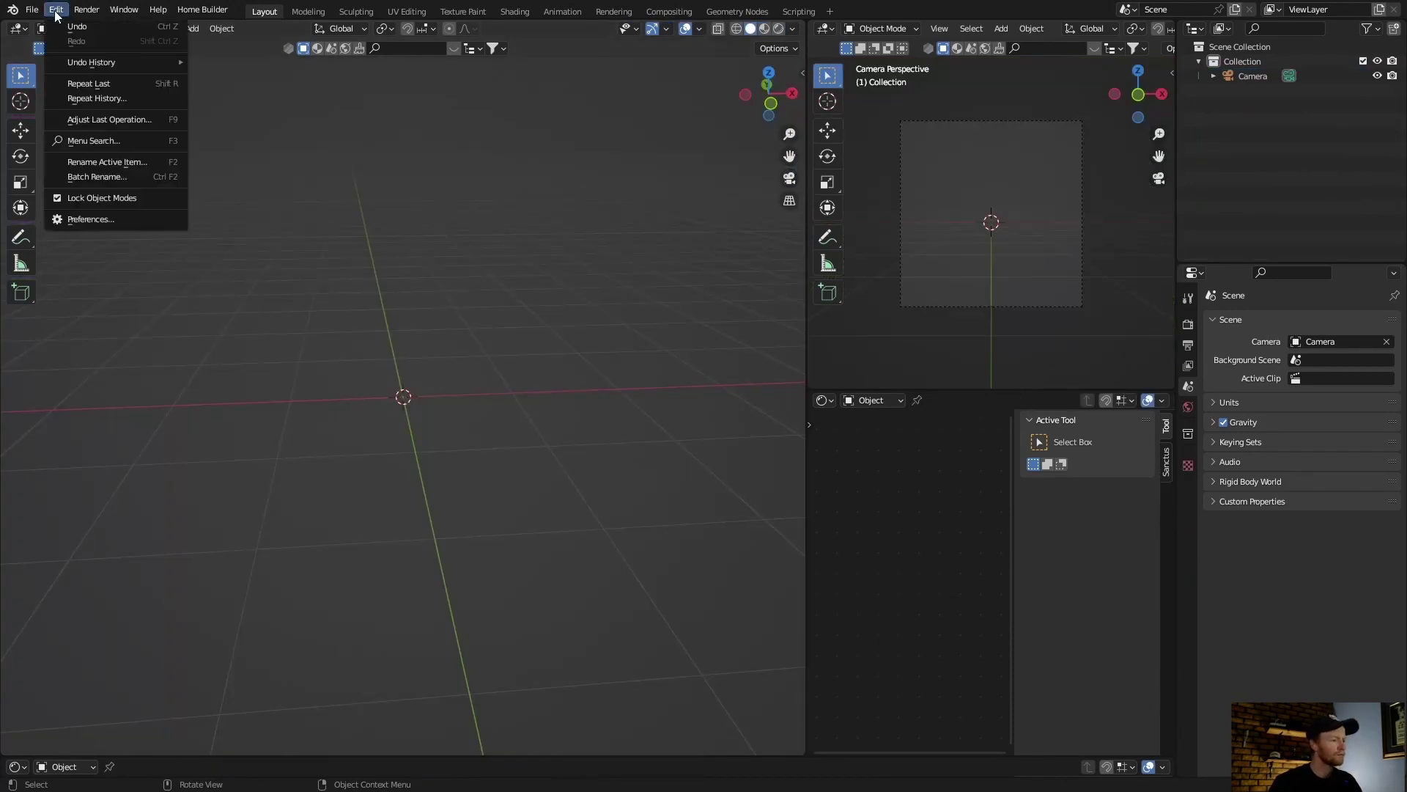
left_click(99, 220)
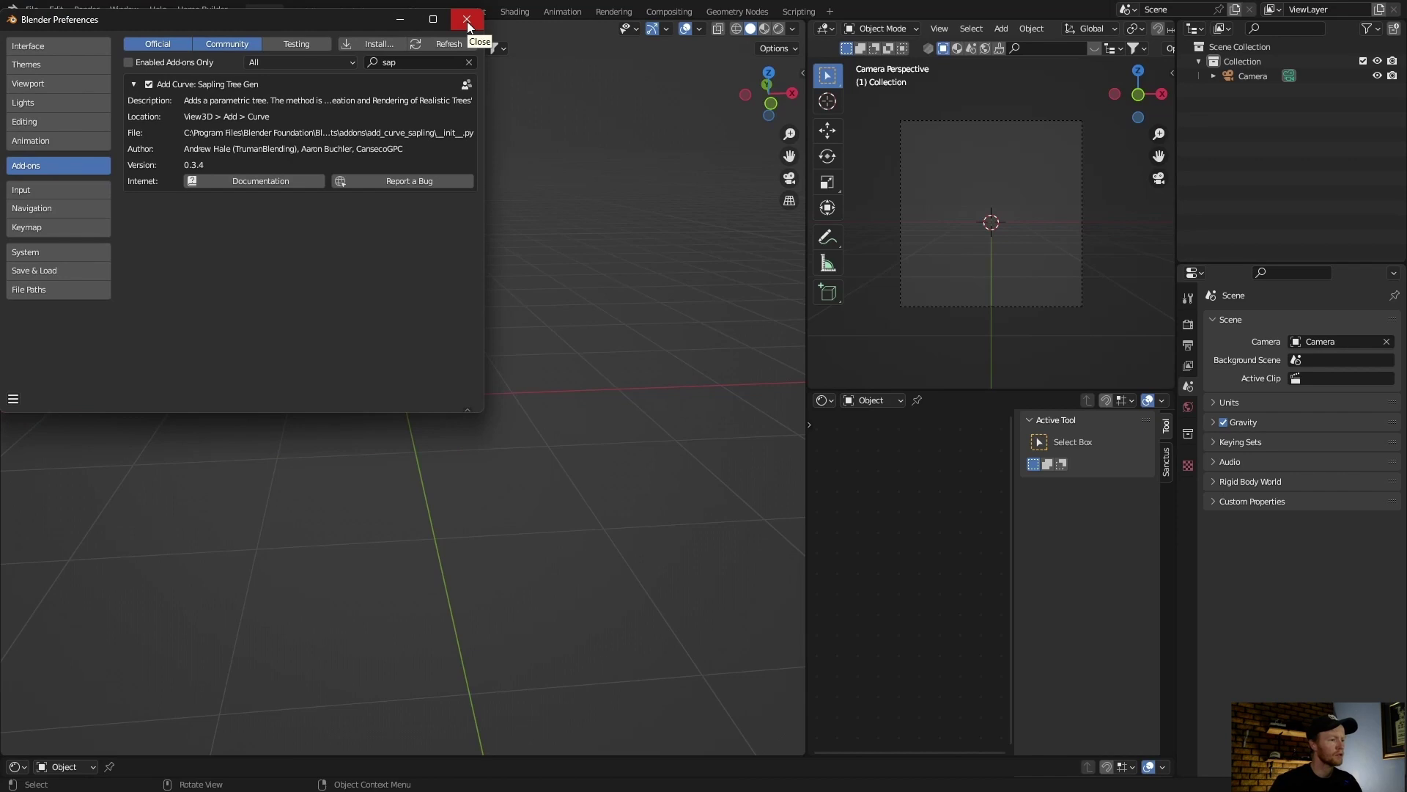
key("alt+F4")
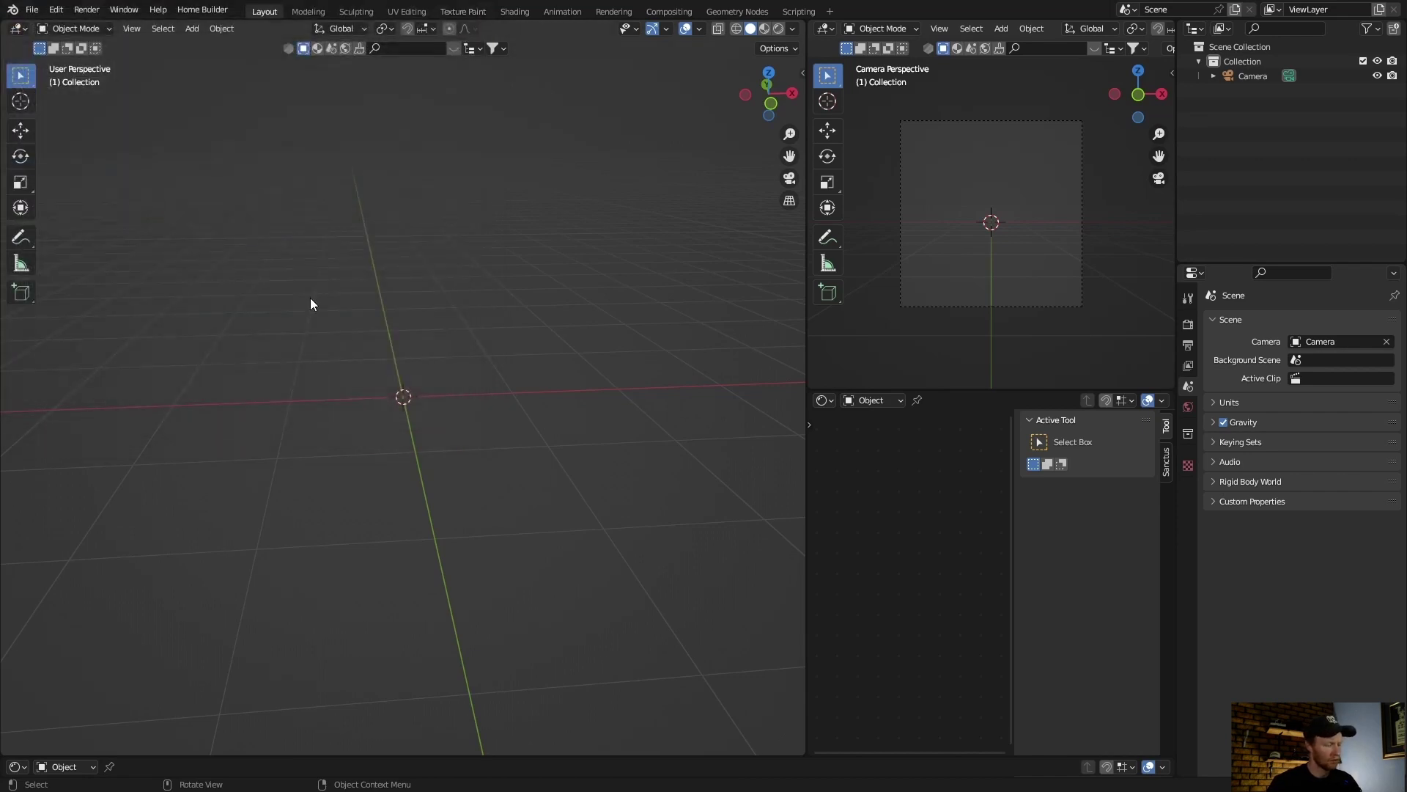
key("shift+a")
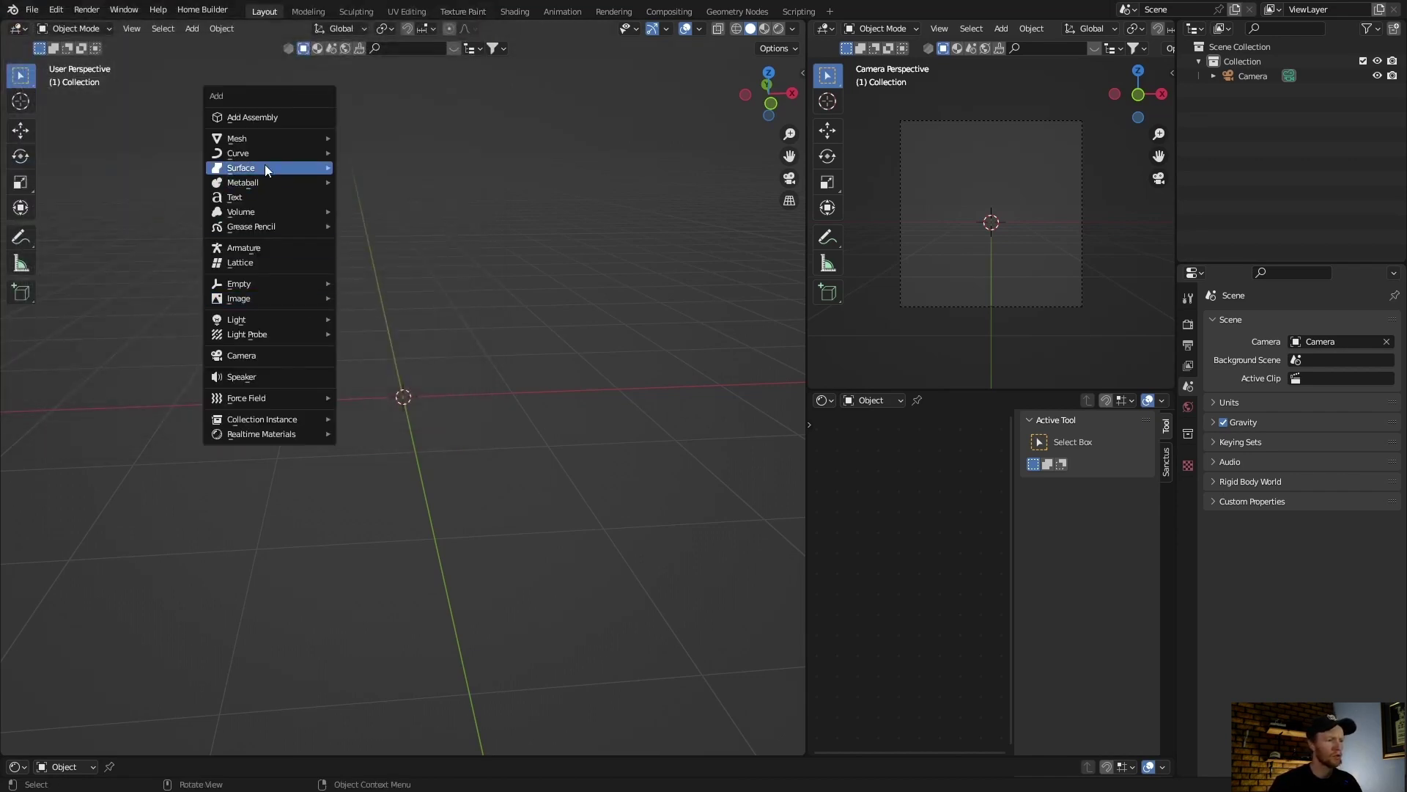
- Add a Sapling Tree Gen tree and expand its Add Tree settings
mouse_move(262, 155)
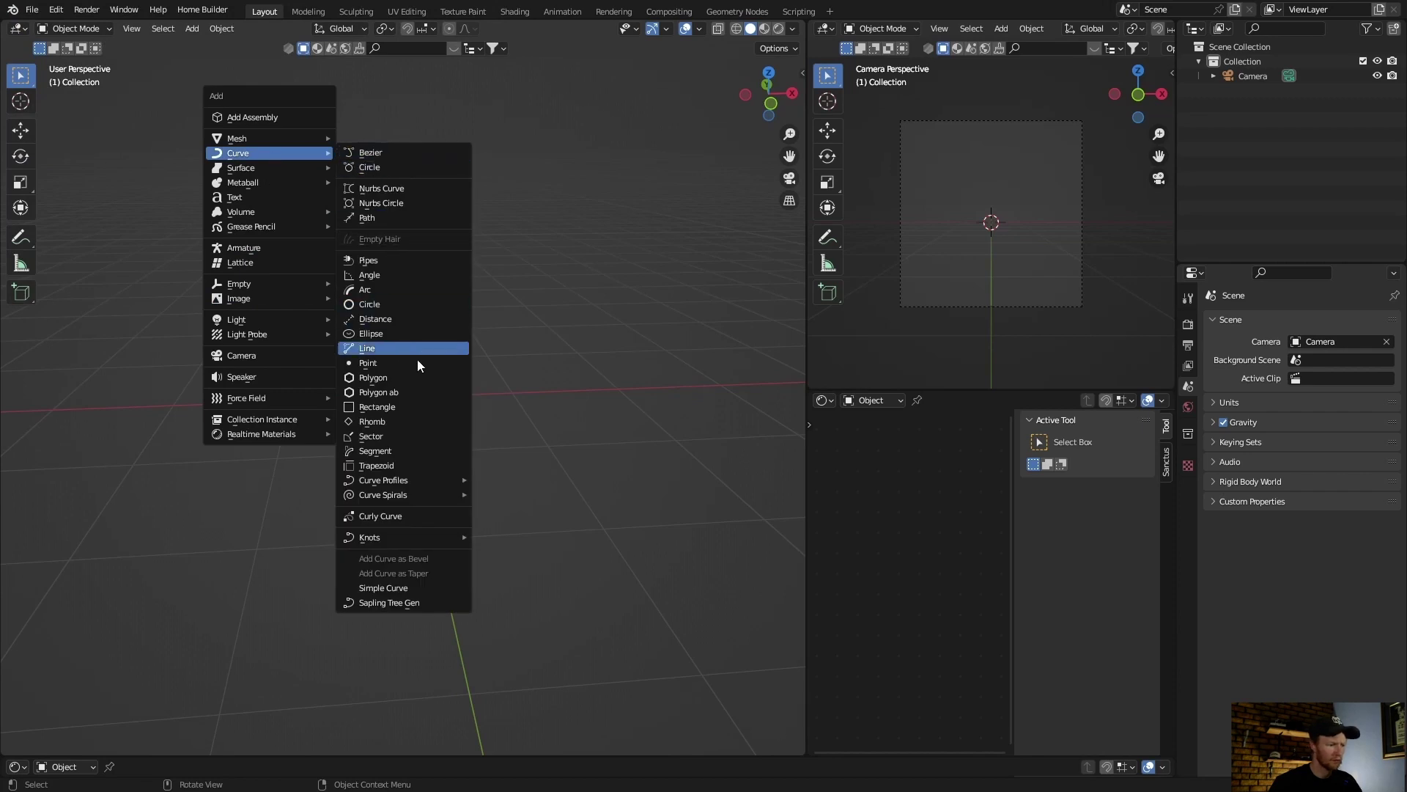
left_click(398, 603)
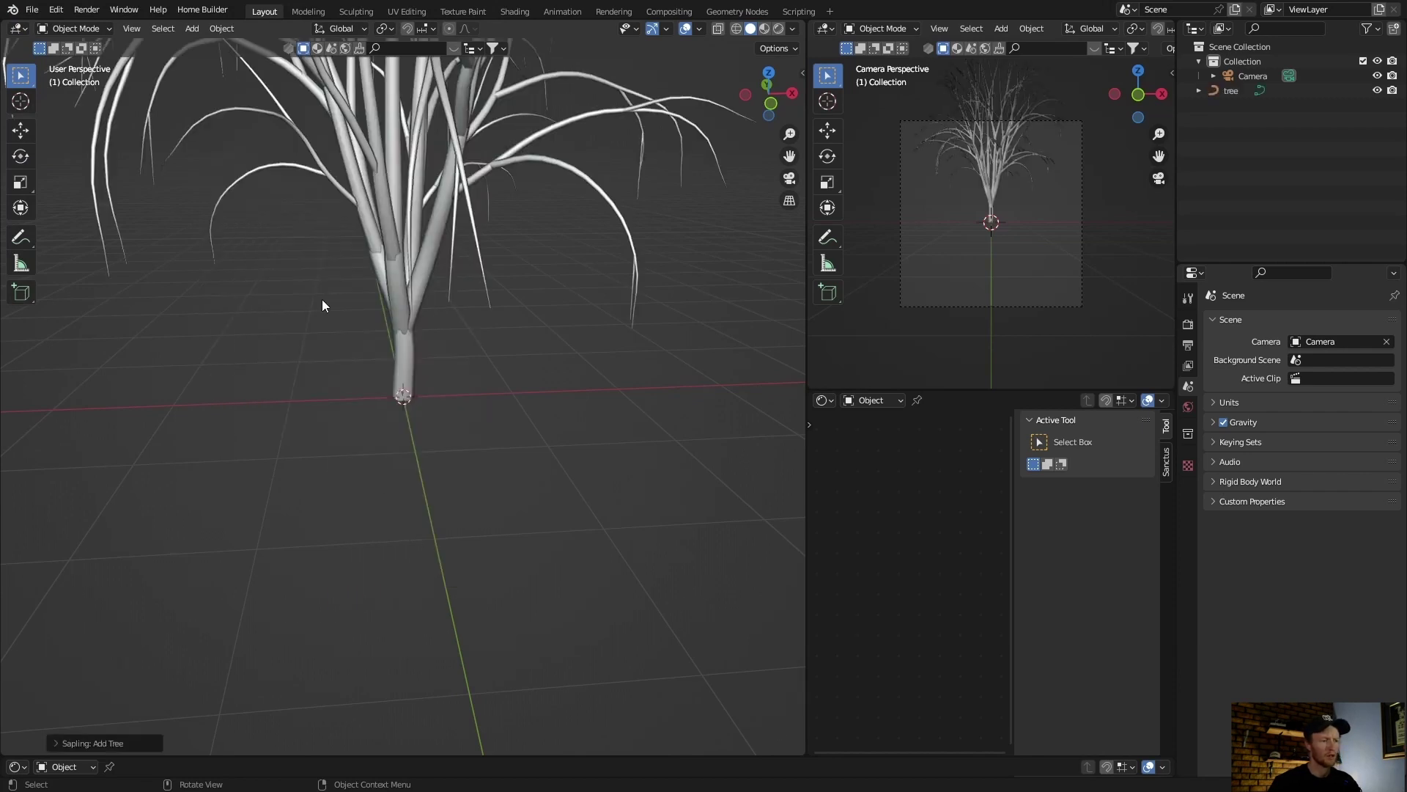
scroll(323, 305, "down", 6)
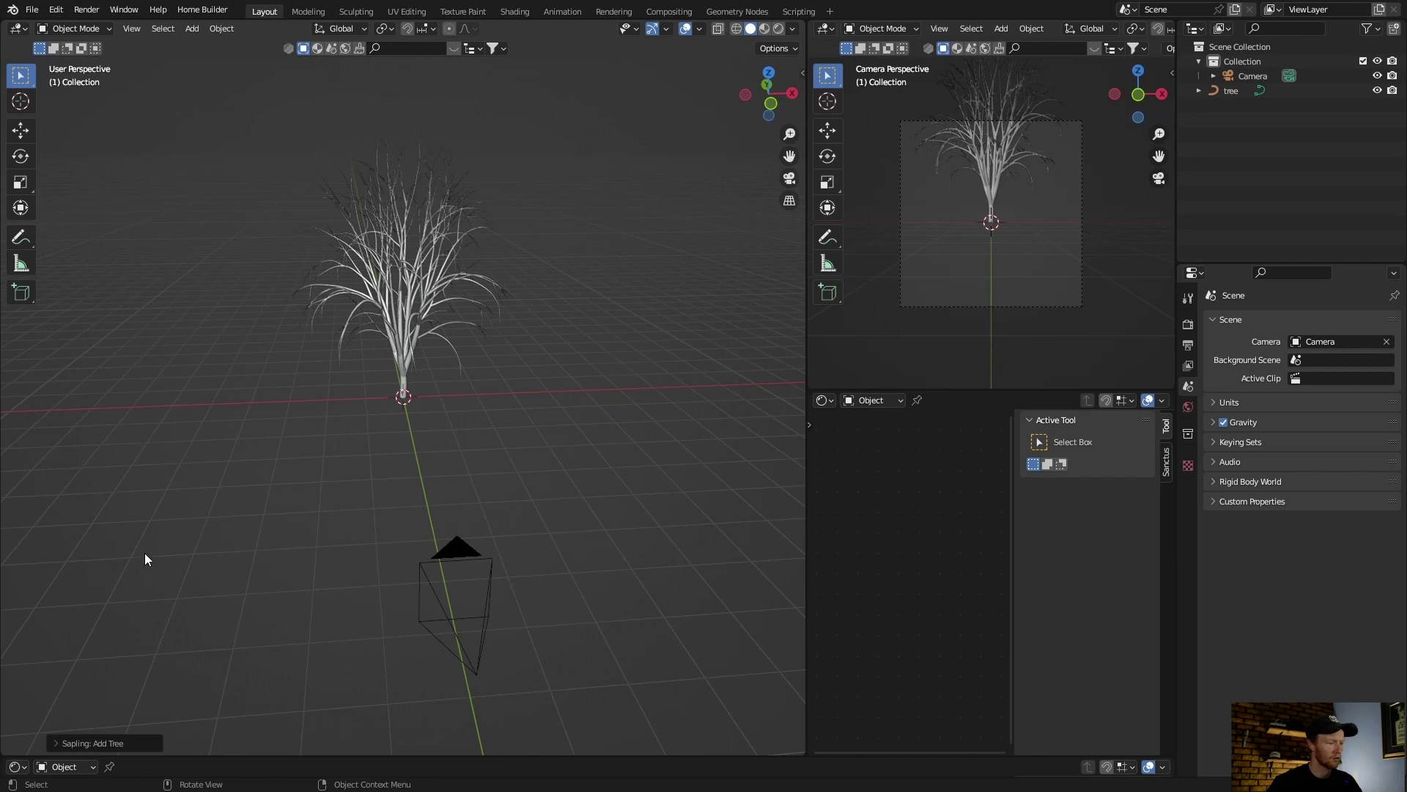
left_click(56, 743)
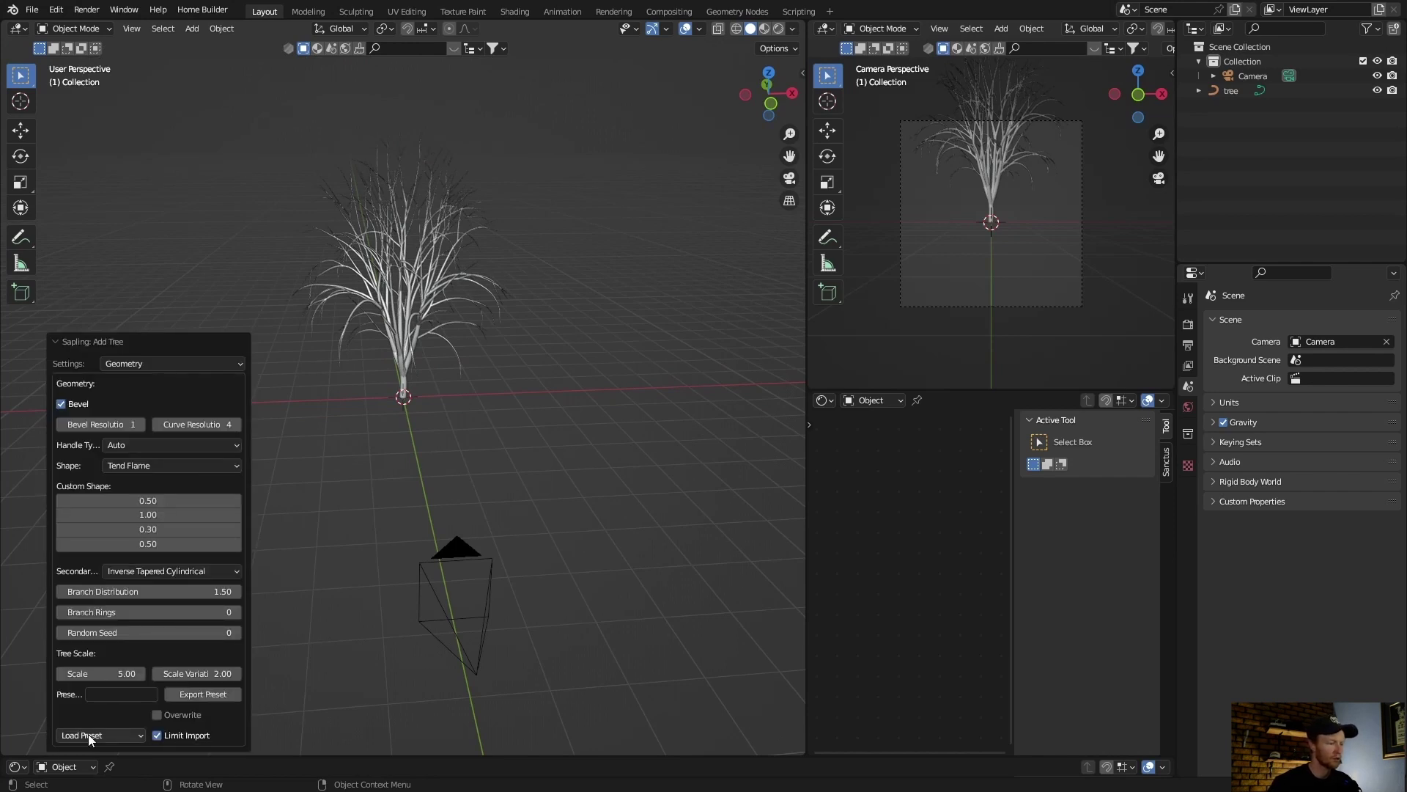
- Load willow, grass-like, tall single-trunk and fully branched presets, then show Leaves settings
left_click(88, 734)
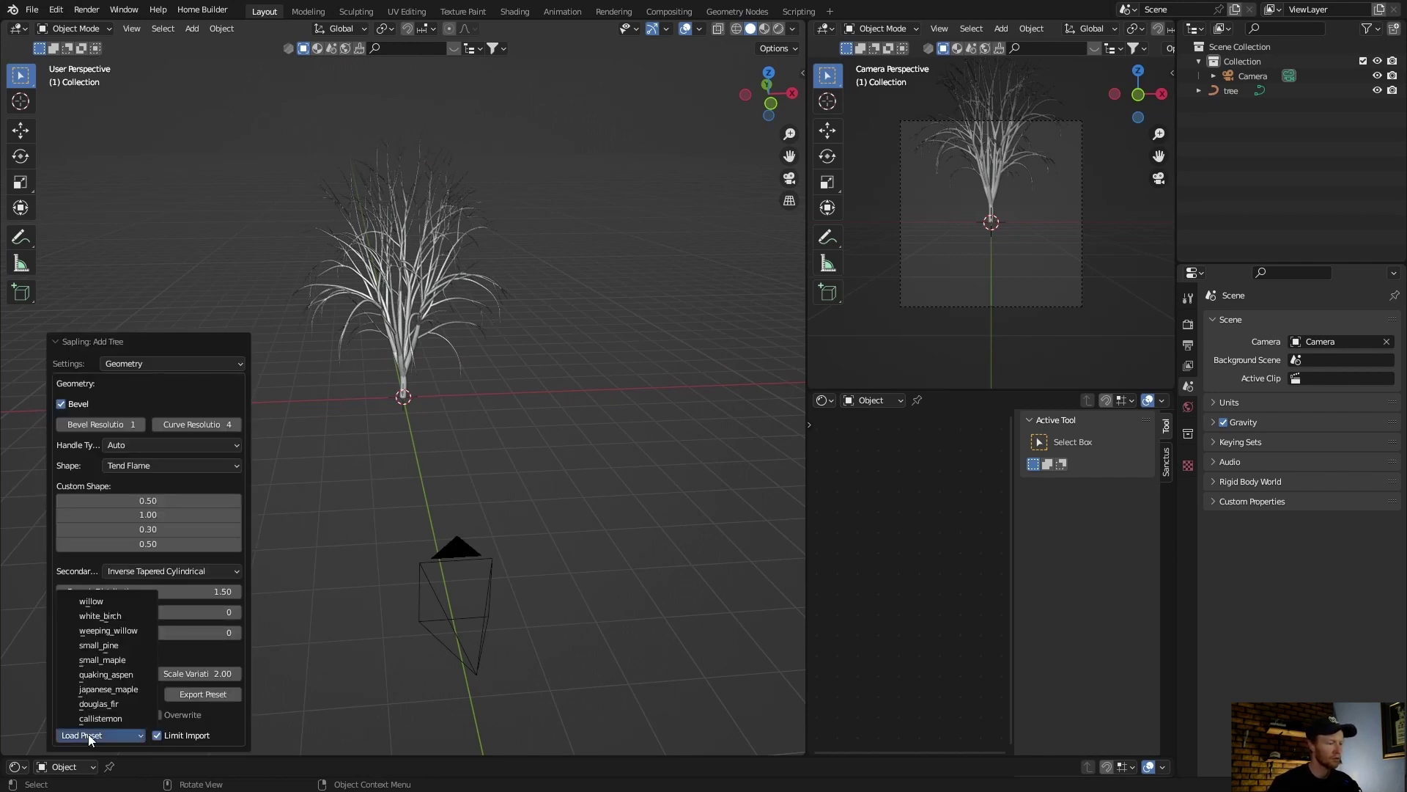
left_click(103, 604)
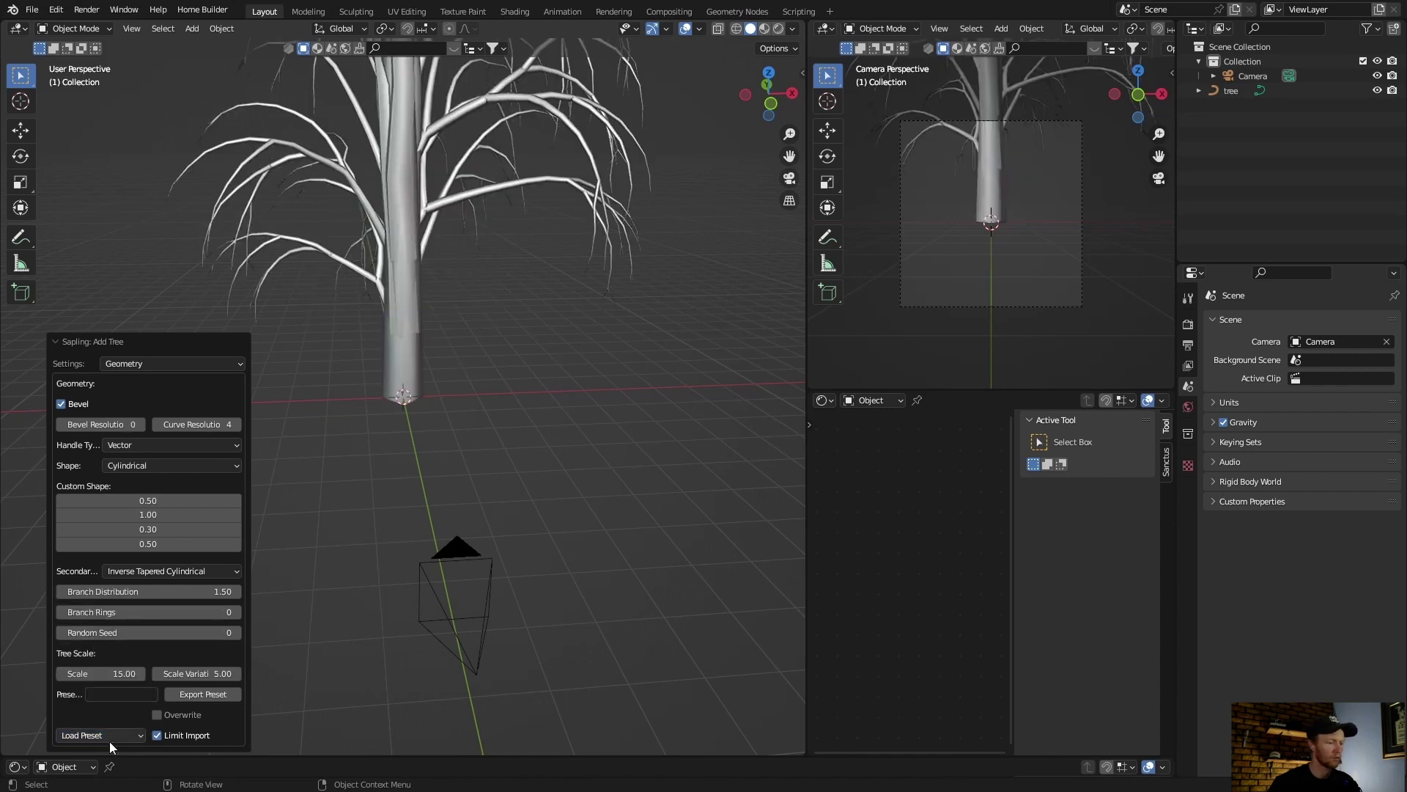
left_click(86, 739)
left_click(93, 718)
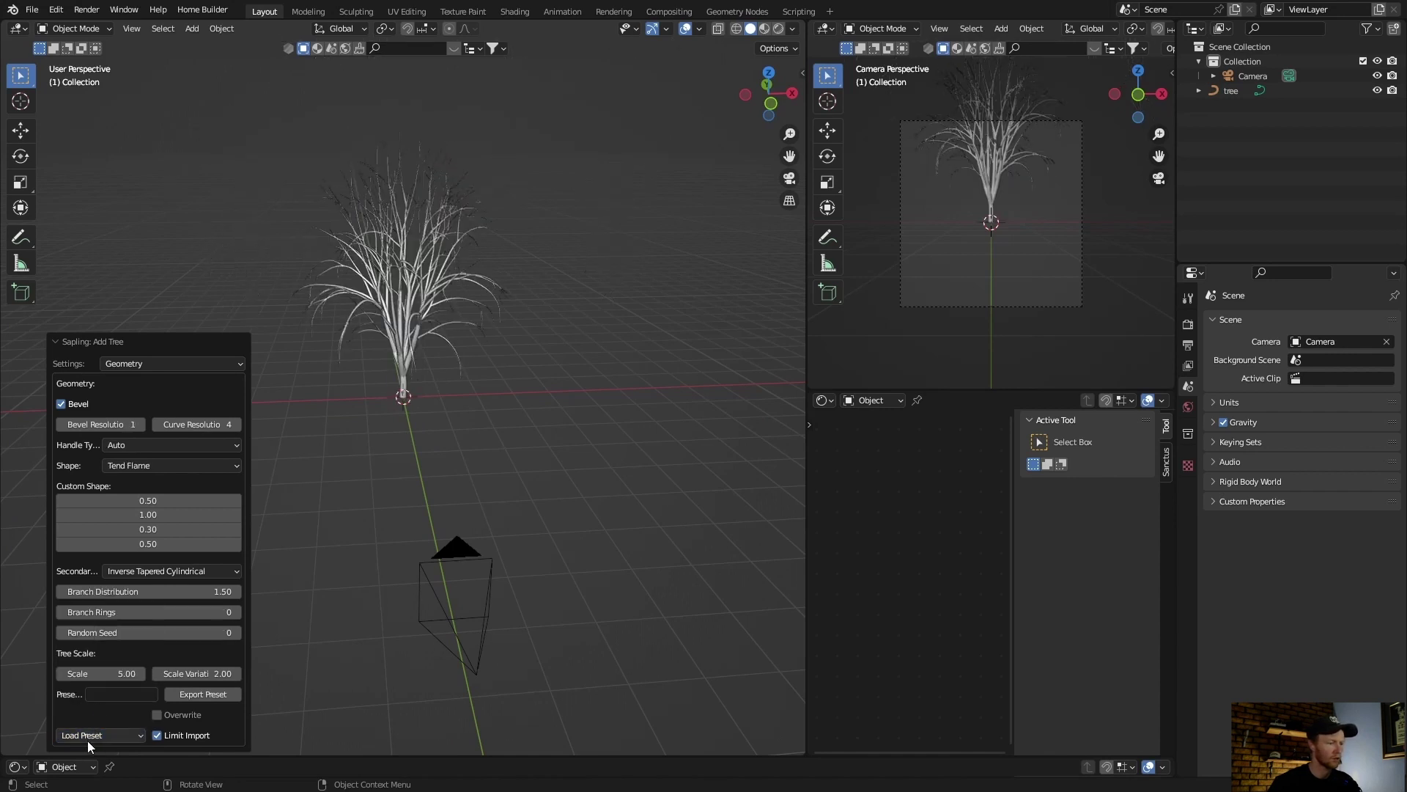
left_click(88, 737)
left_click(104, 678)
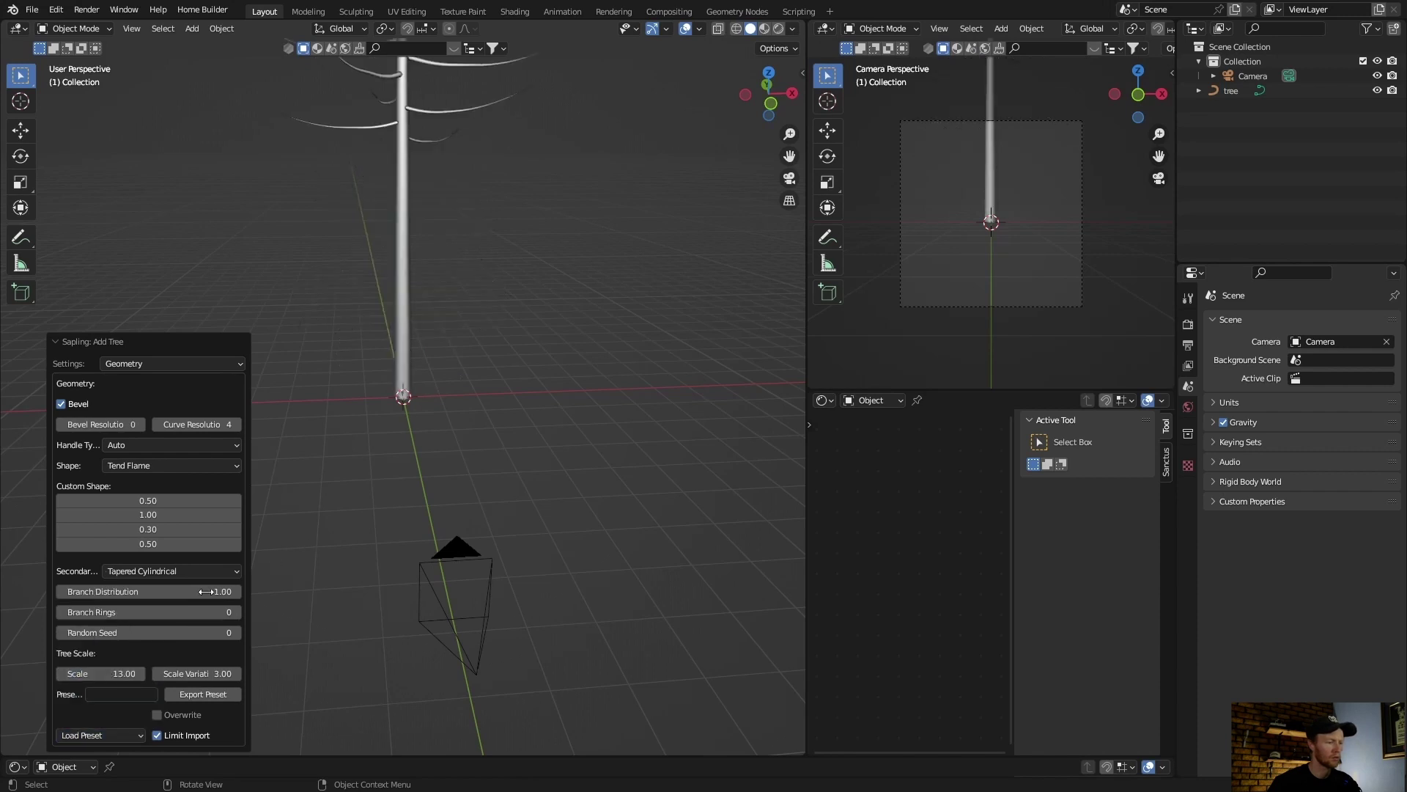
left_click(94, 733)
left_click(99, 660)
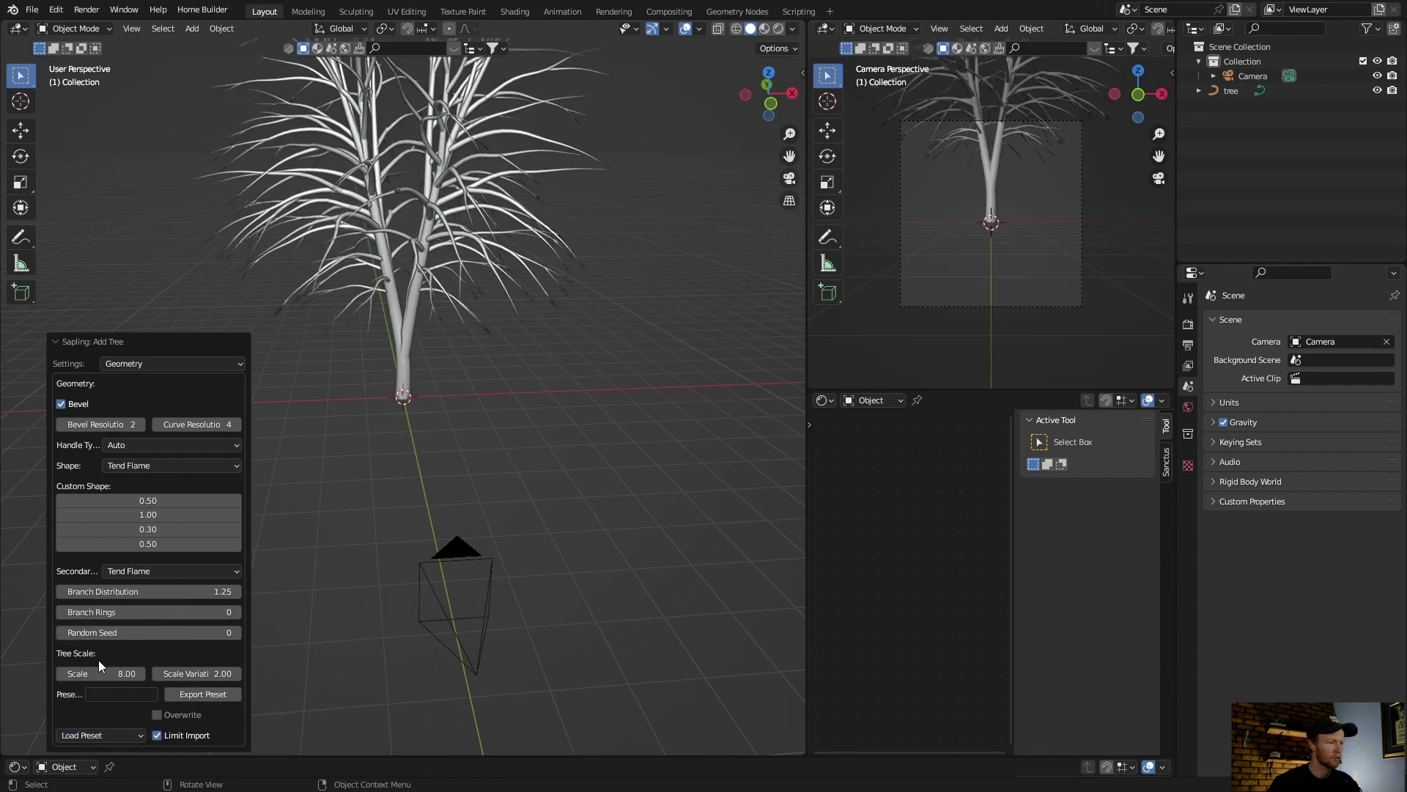
left_click(121, 363)
left_click(123, 461)
- Raise the Branch Radius Ratio to thicken the trunk, then return to Geometry settings
left_click(122, 448)
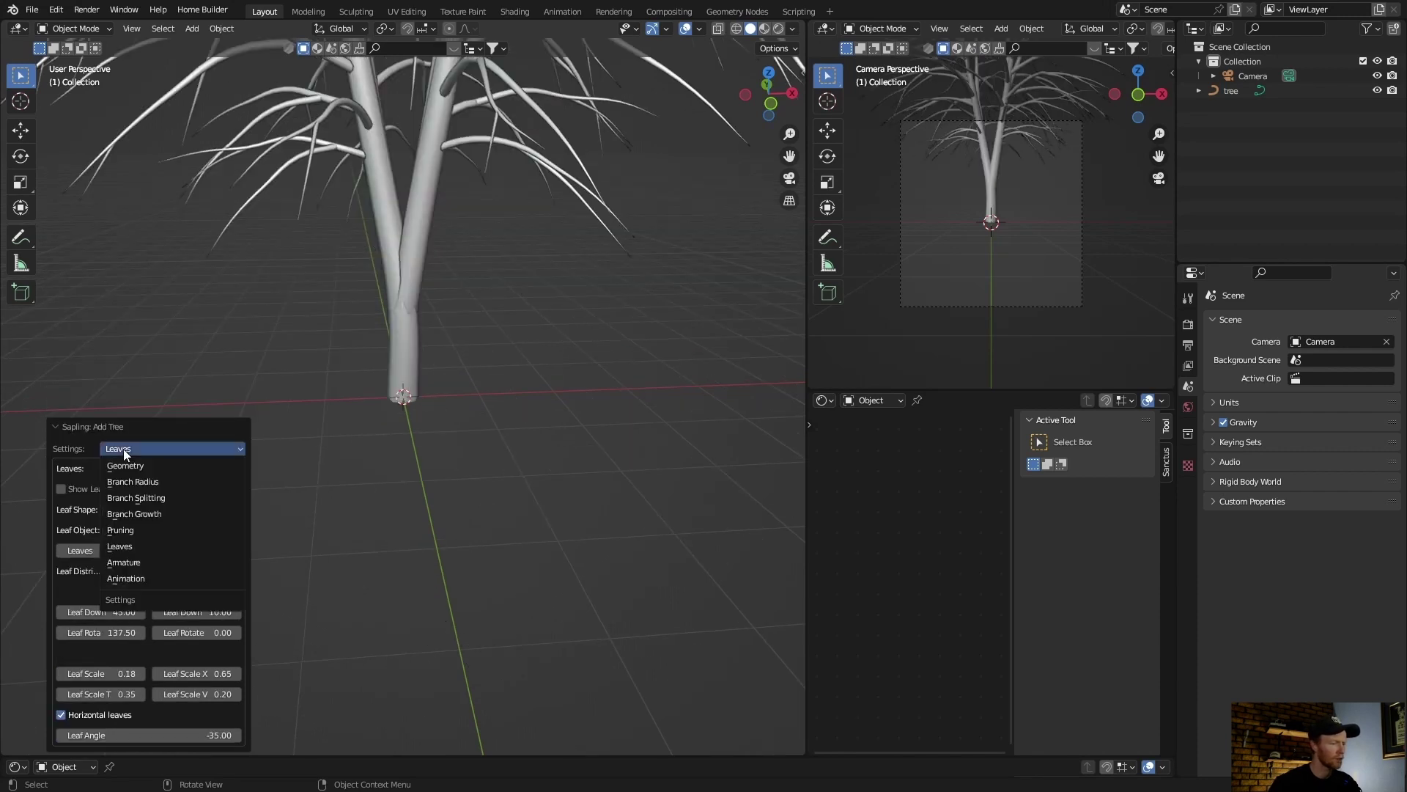
left_click(144, 483)
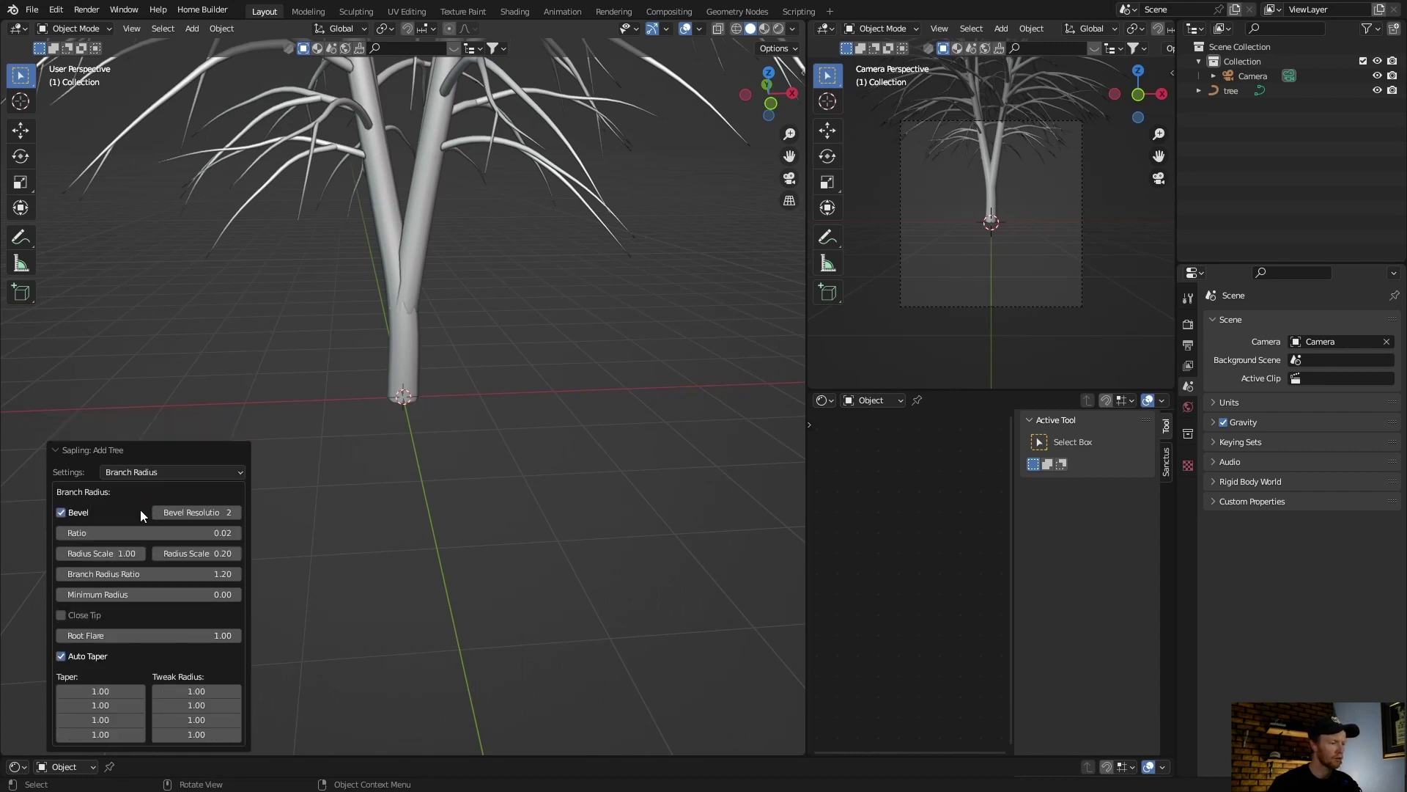
mouse_move(135, 533)
left_mouse_down()
mouse_move(102, 532)
mouse_move(176, 532)
mouse_move(102, 532)
mouse_move(128, 532)
left_mouse_up()
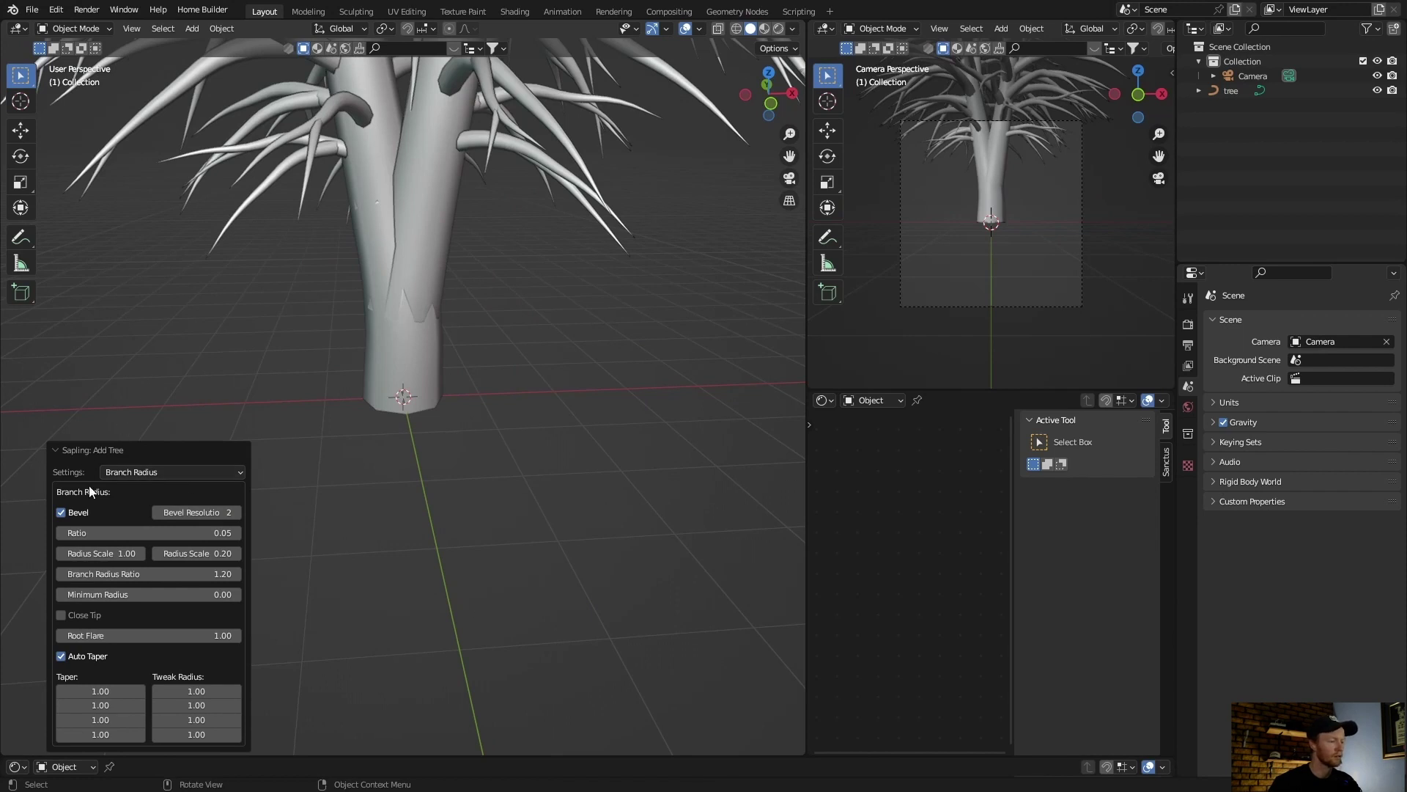
left_click(56, 450)
left_click(57, 742)
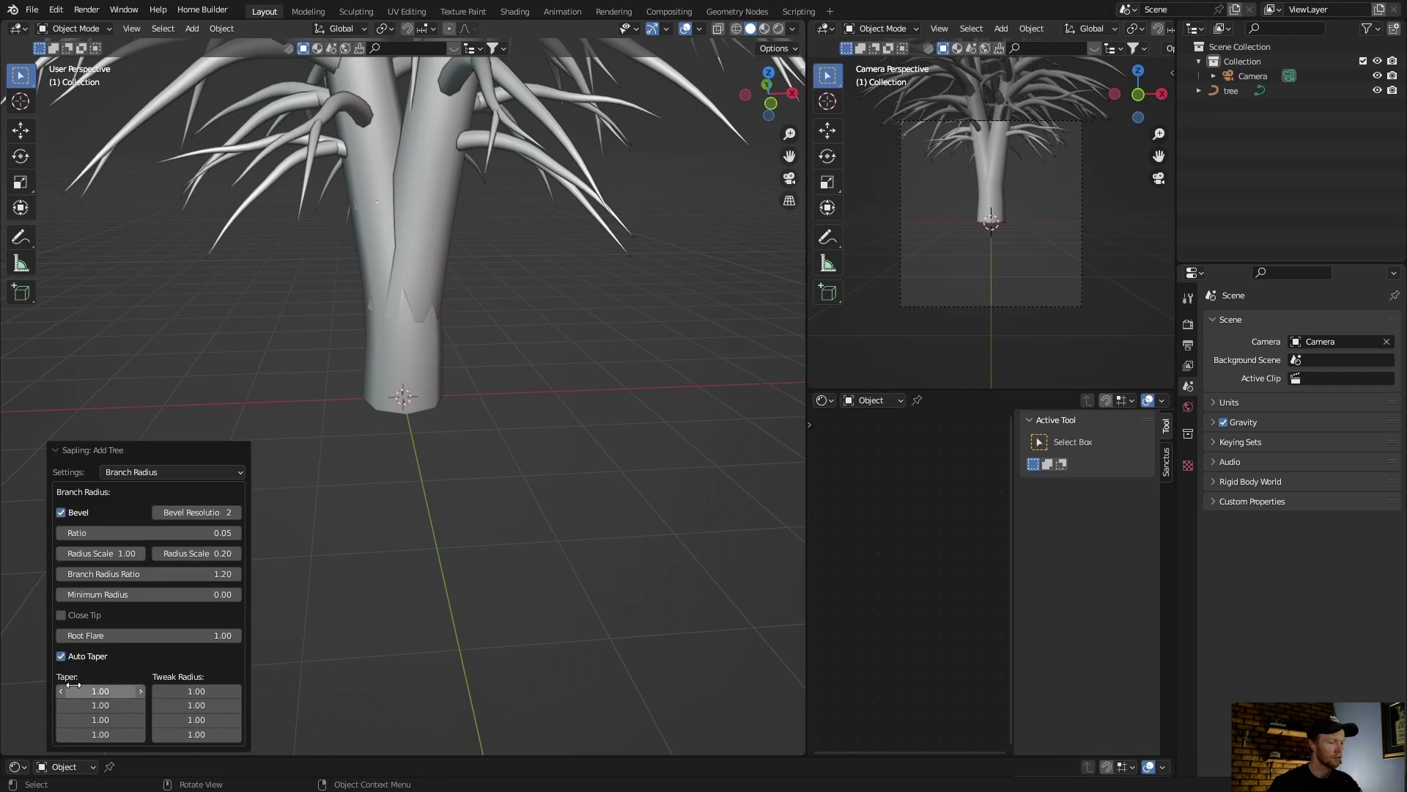
left_click(146, 458)
left_click(137, 346)
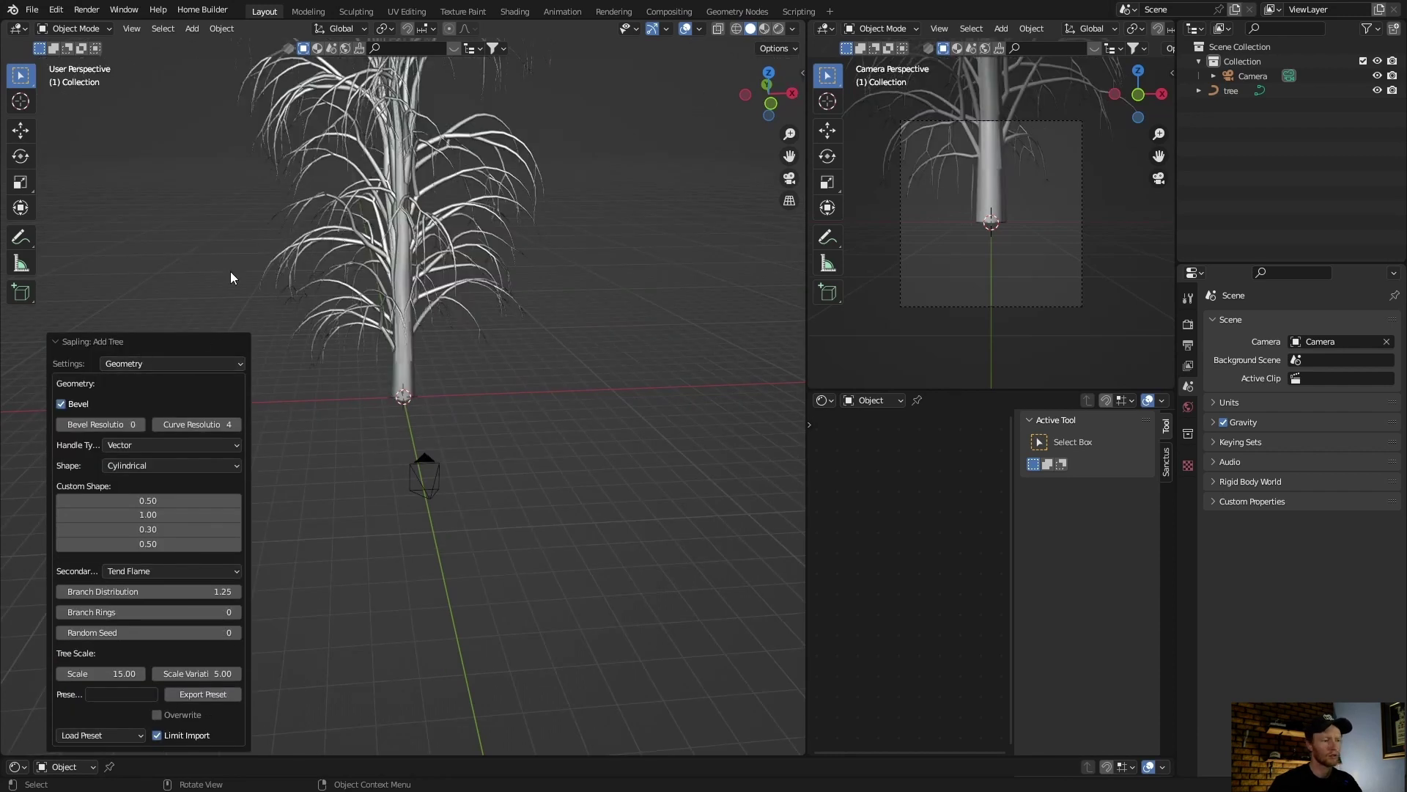
- Render the left view with Scene World lighting toggled, orbit around the tree and select it
left_click(59, 341)
left_click(778, 29)
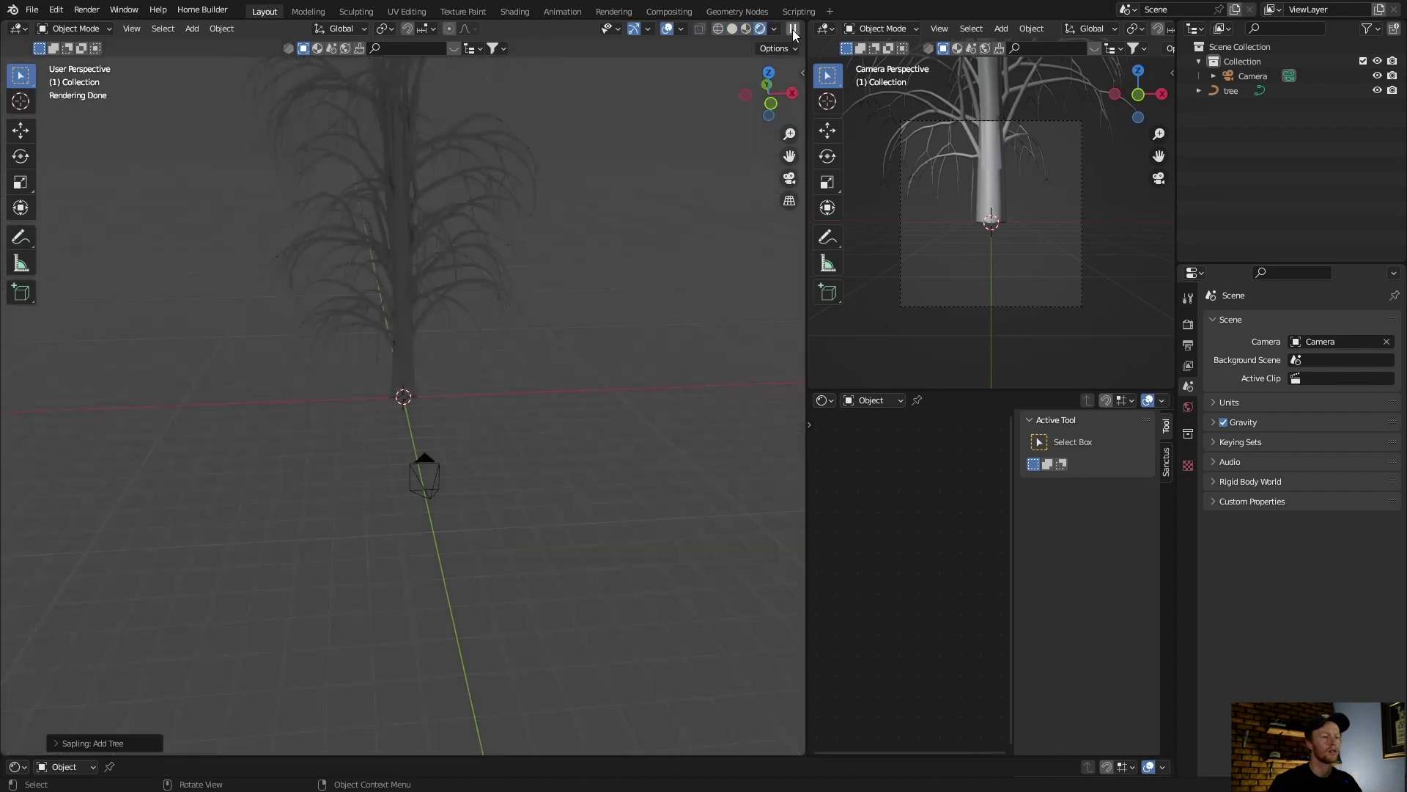
left_click(774, 28)
left_click(691, 117)
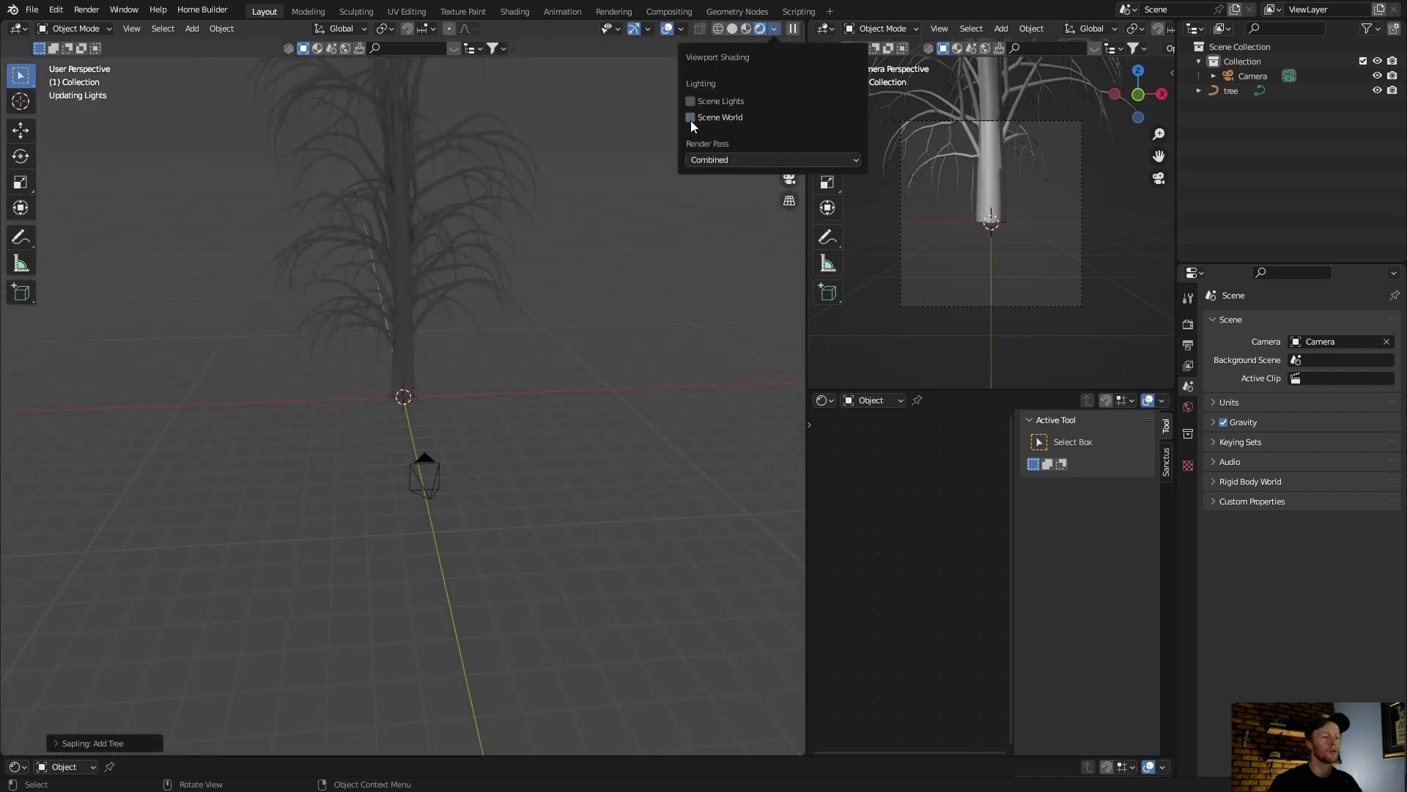
middle_click_drag(181, 381, 116, 402)
scroll(121, 400, "down", 3)
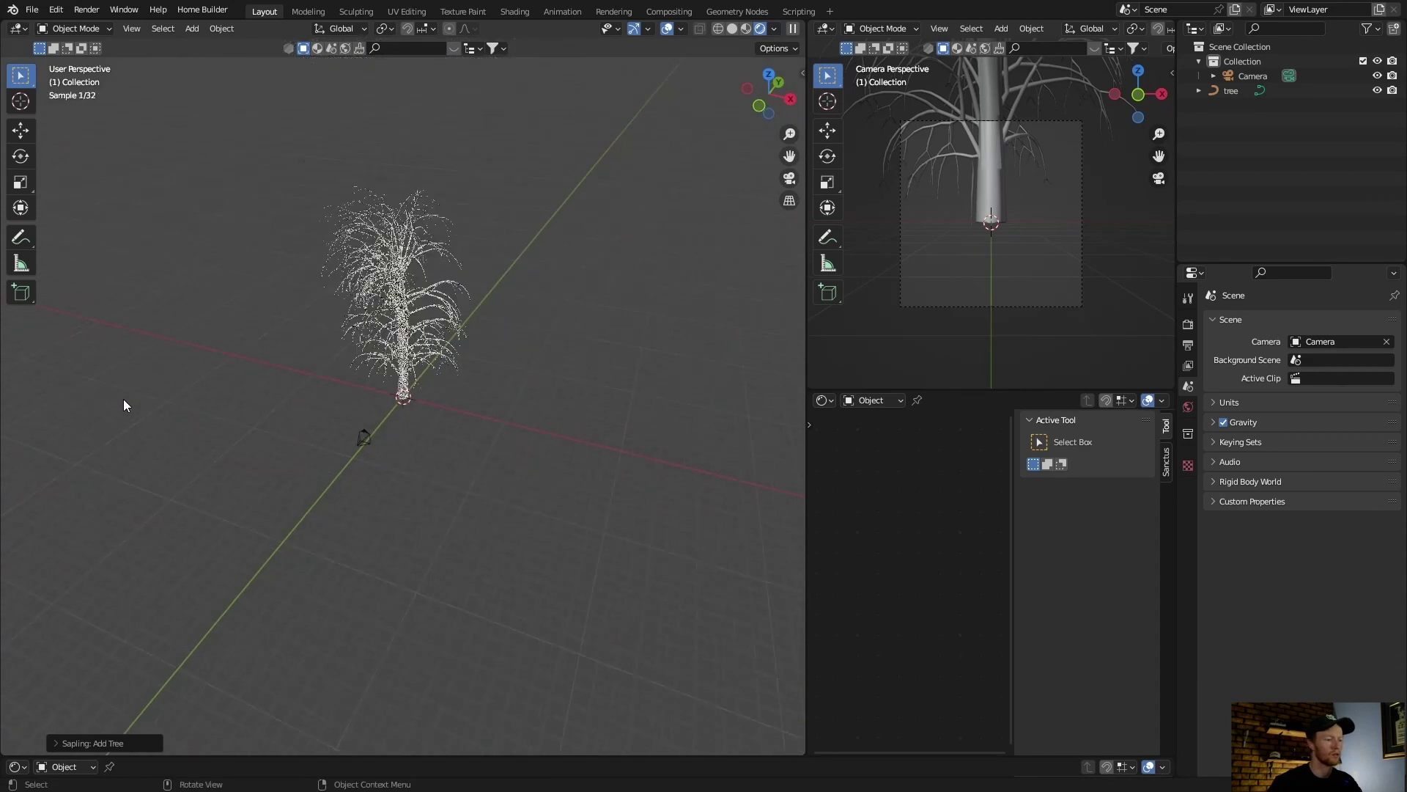
left_click(401, 388)
scroll(402, 393, "up", 7)
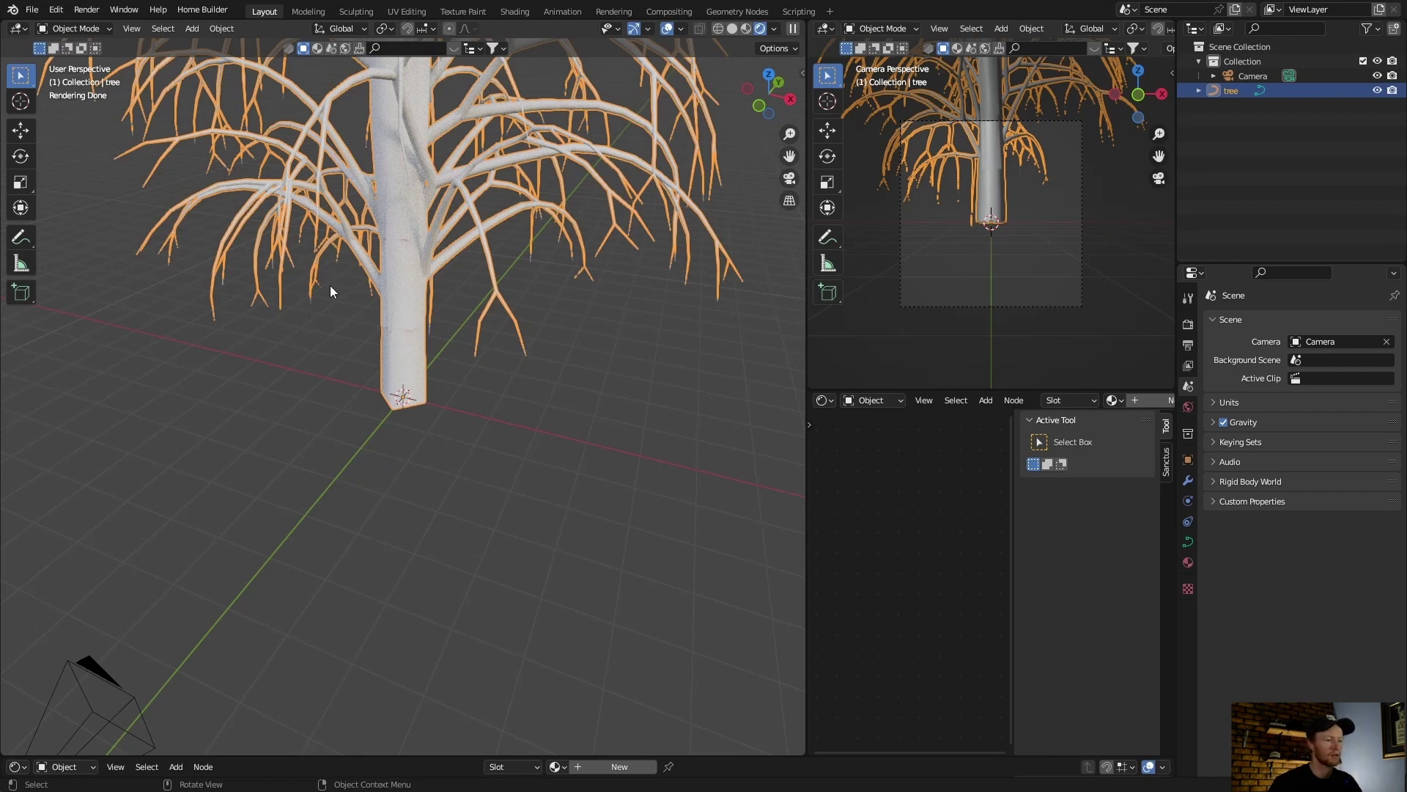
scroll(330, 285, "down", 7)
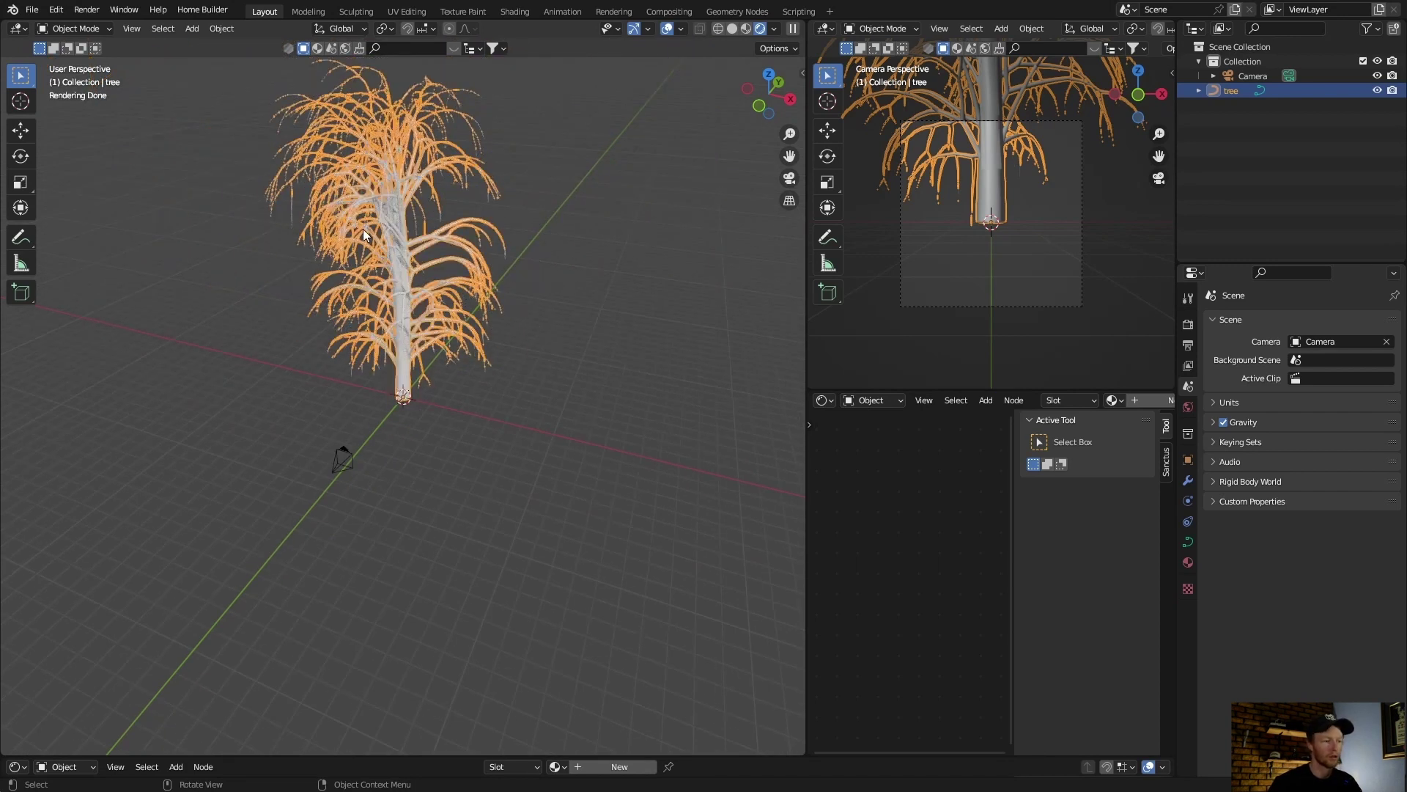